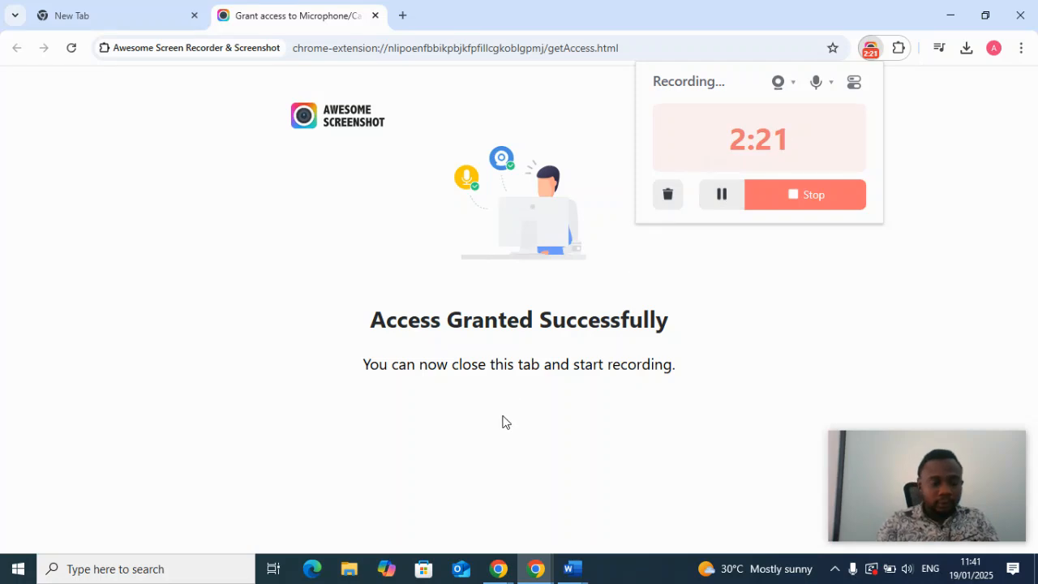
Open Excel in a maximized window and create a blank workbook.
left_click(240, 577)
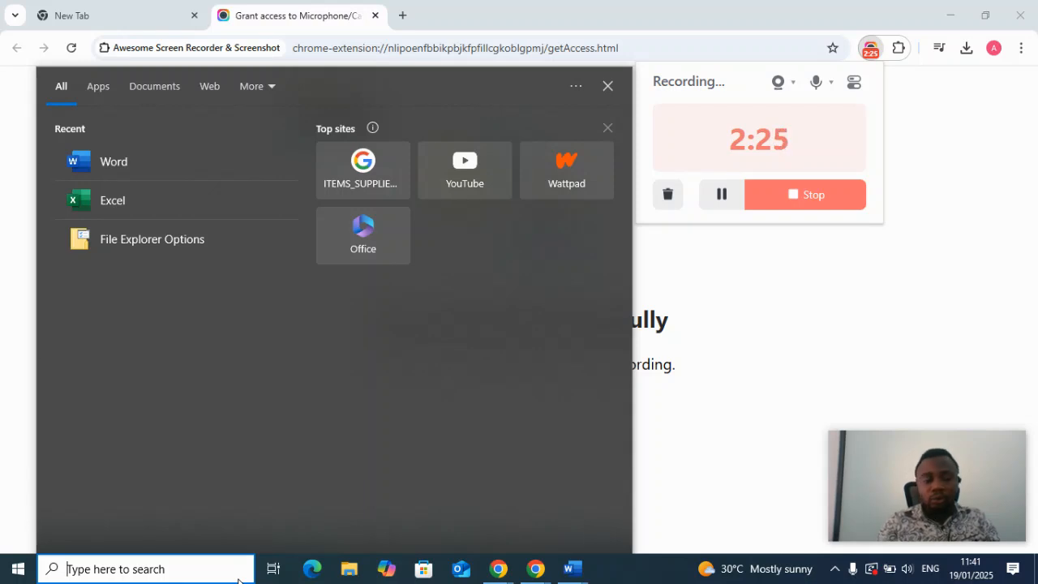
left_click(118, 198)
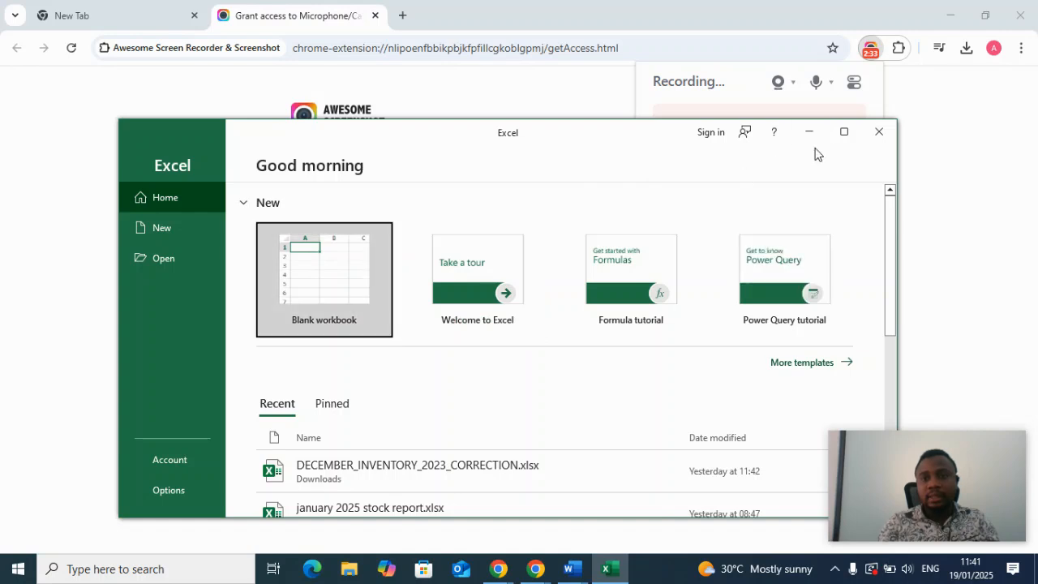
left_click(844, 131)
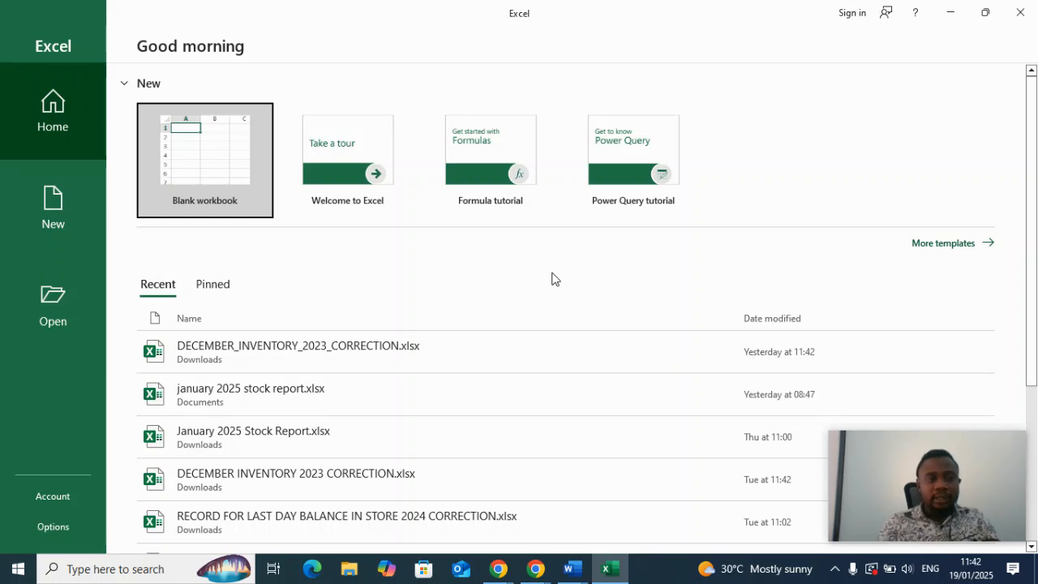
left_click(214, 155)
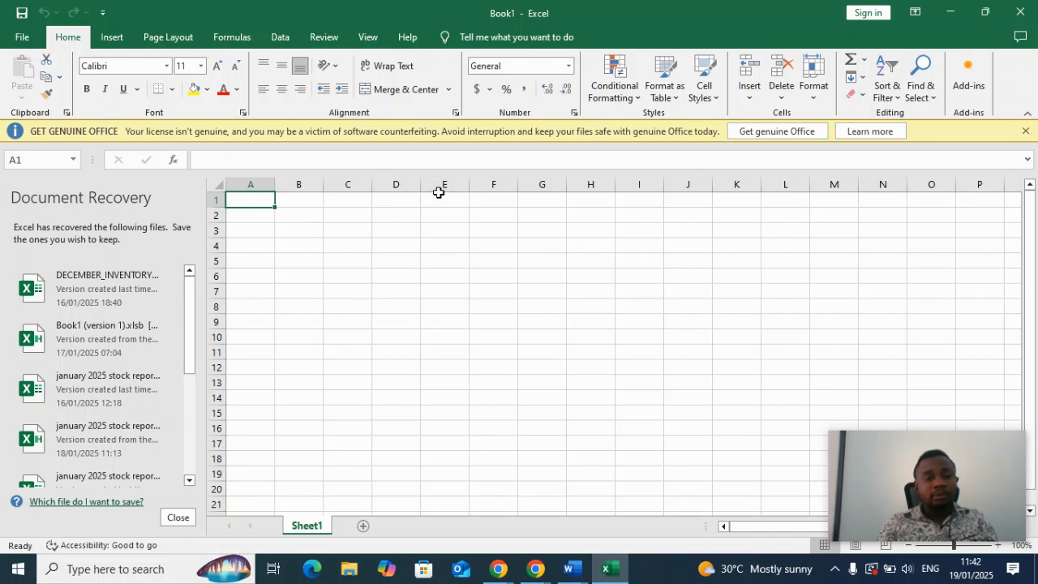
Enter 100 in cell E6 and clear the cell again.
left_click(438, 279)
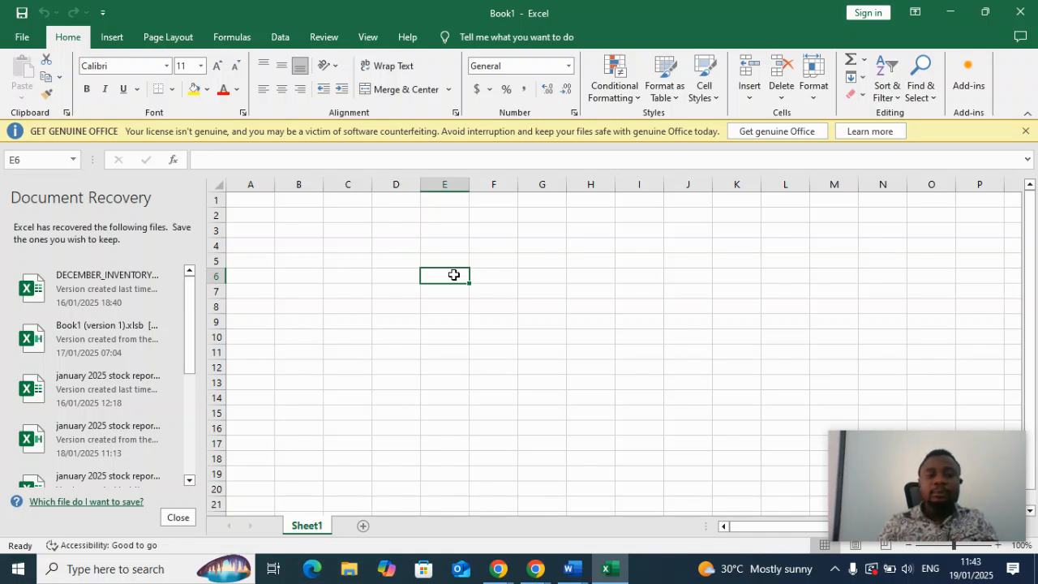
type("100")
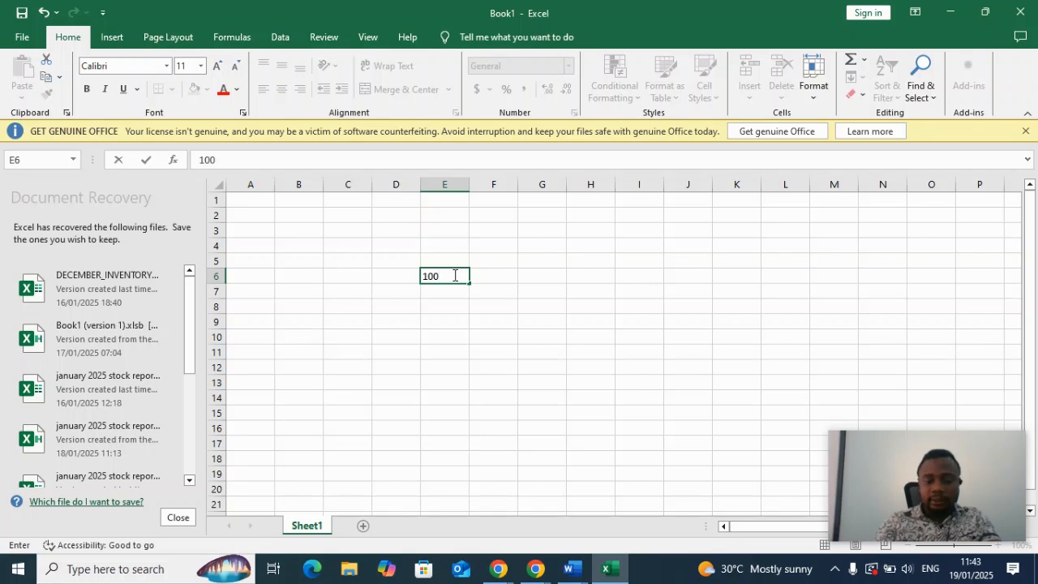
key("Return")
left_click(439, 276)
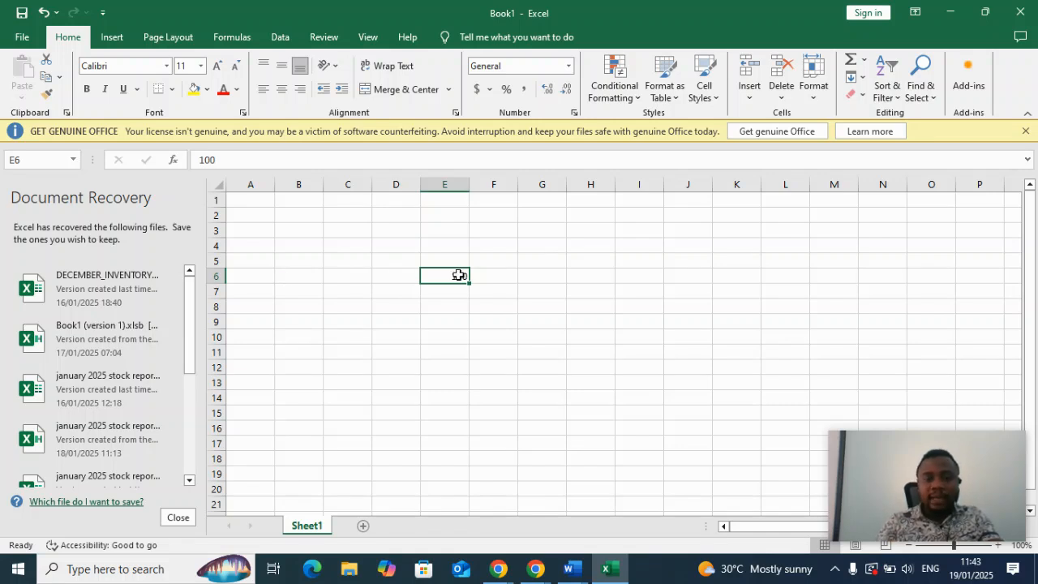
key("BackSpace")
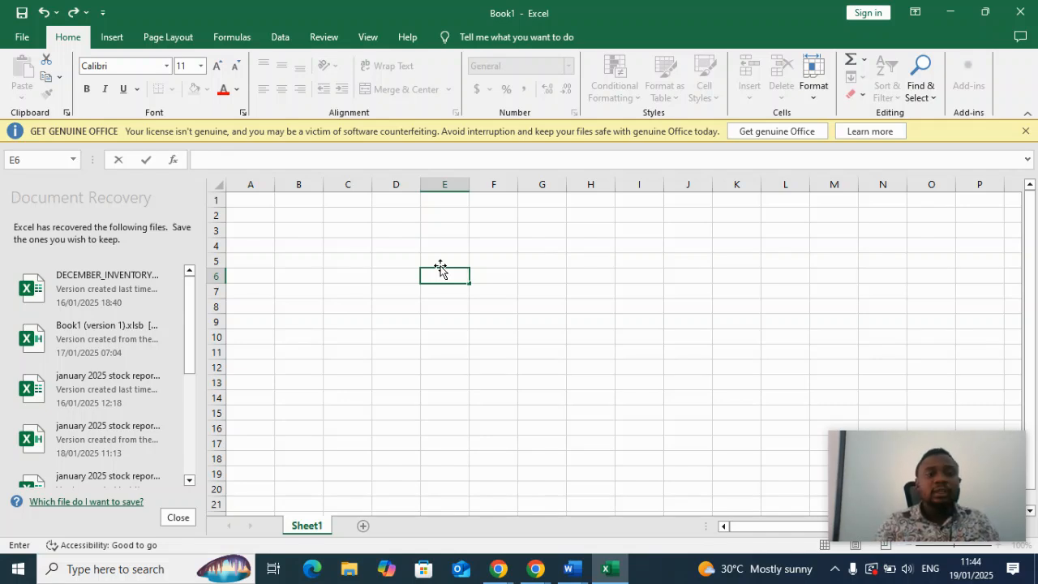
Open the existing workbook Book1.xlsx from the Documents folder.
left_click(20, 42)
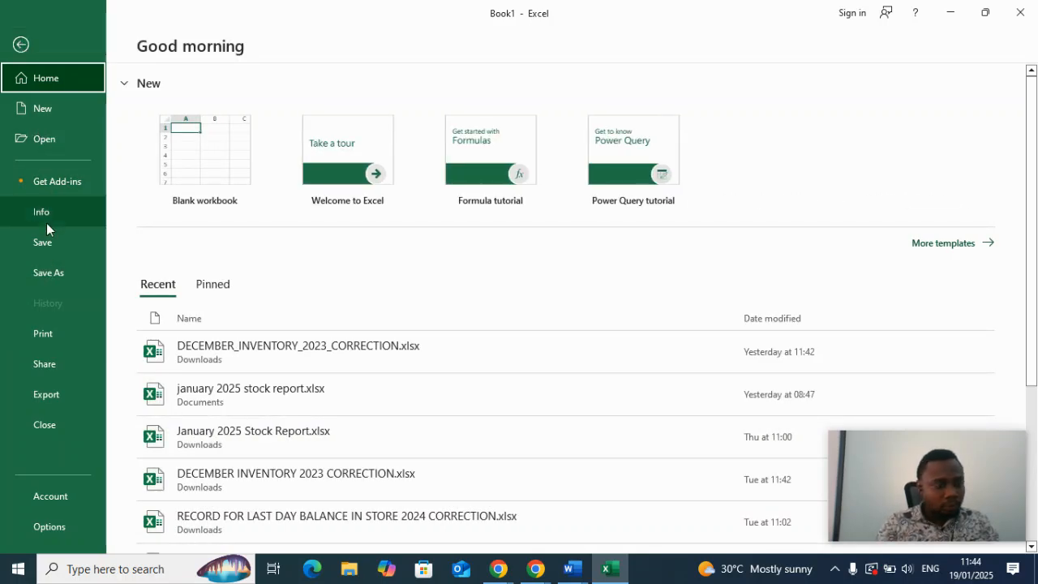
left_click(52, 107)
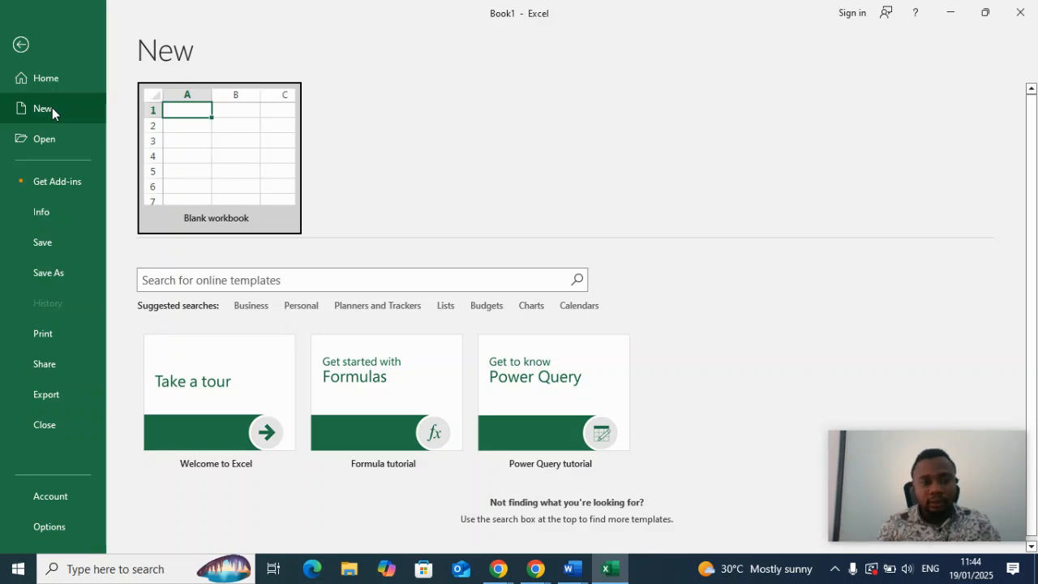
left_click(45, 141)
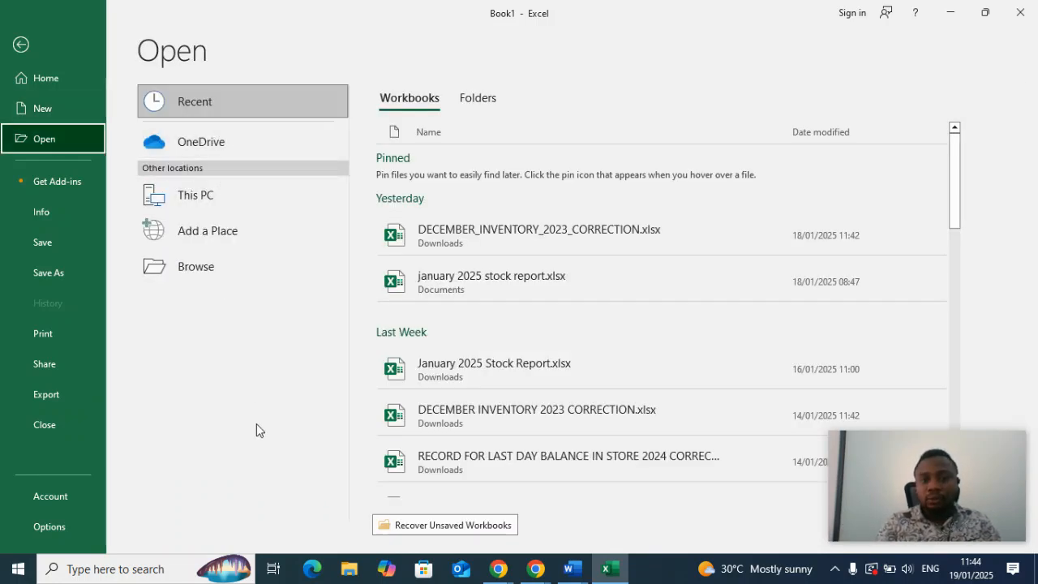
left_click(234, 275)
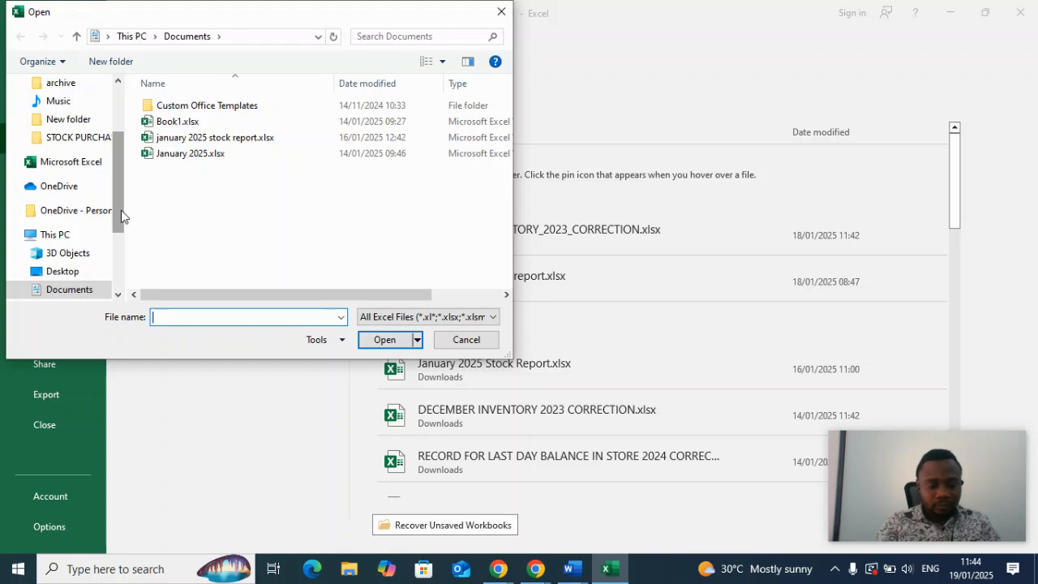
left_click_drag(121, 210, 121, 250)
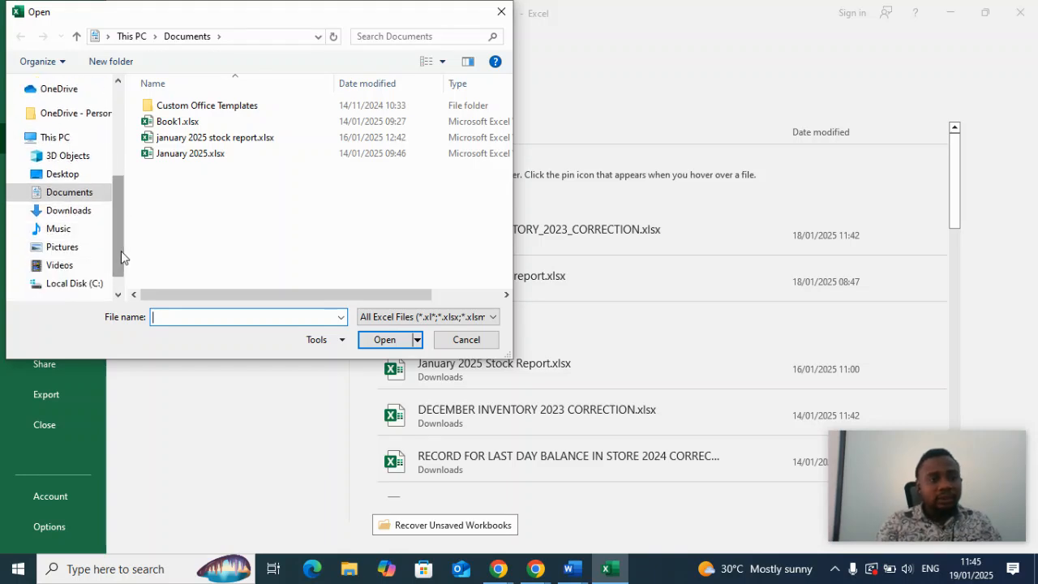
left_click(62, 216)
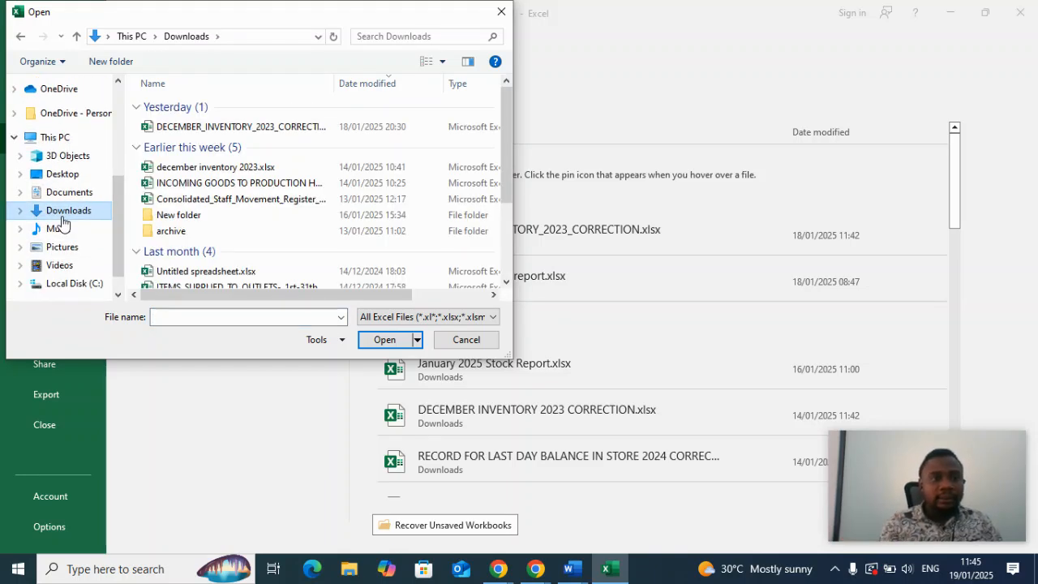
left_click(71, 194)
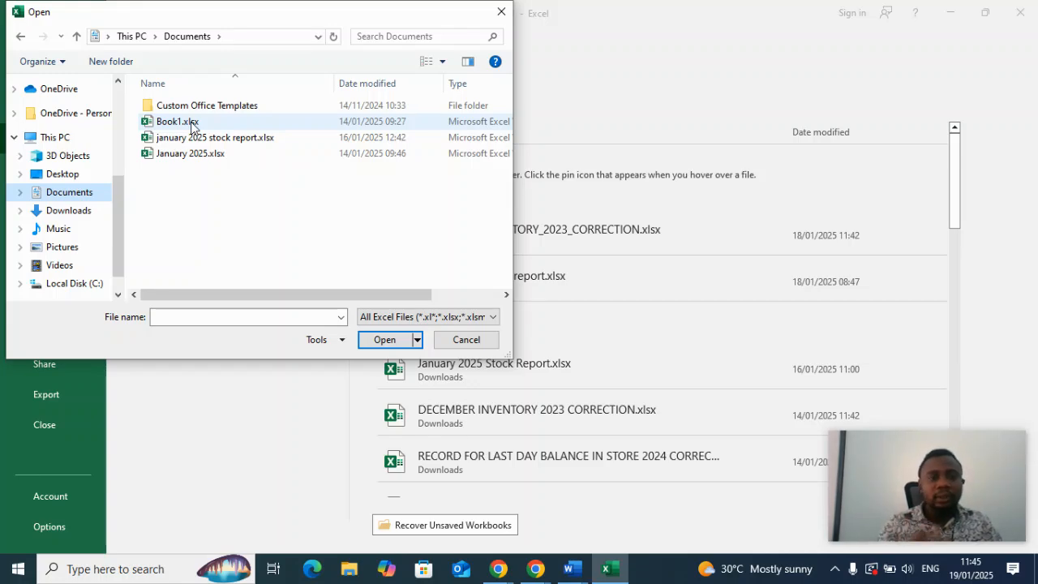
left_click(192, 123)
left_click(392, 344)
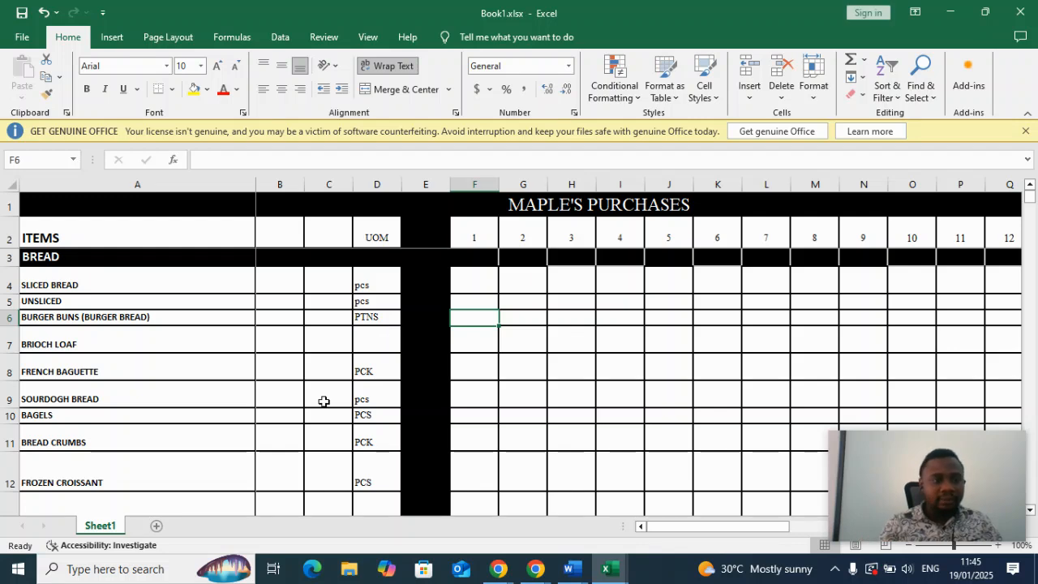
Look through the item rows and day columns of the MAPLE'S PURCHASES sheet and return to the blank workbook.
scroll(324, 402, "down", 6)
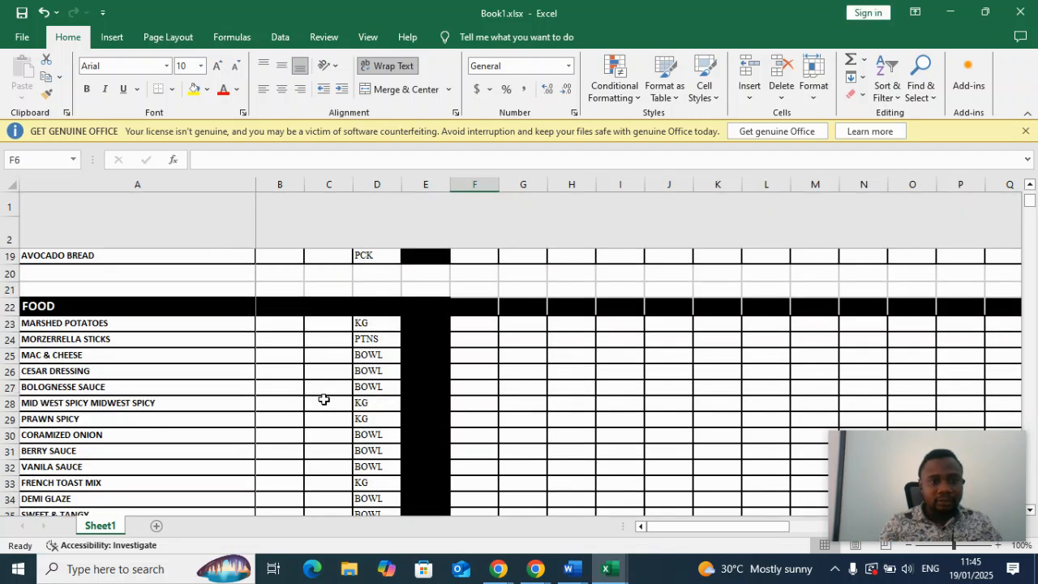
scroll(323, 400, "up", 6)
scroll(324, 399, "right", 5)
scroll(324, 399, "left", 5)
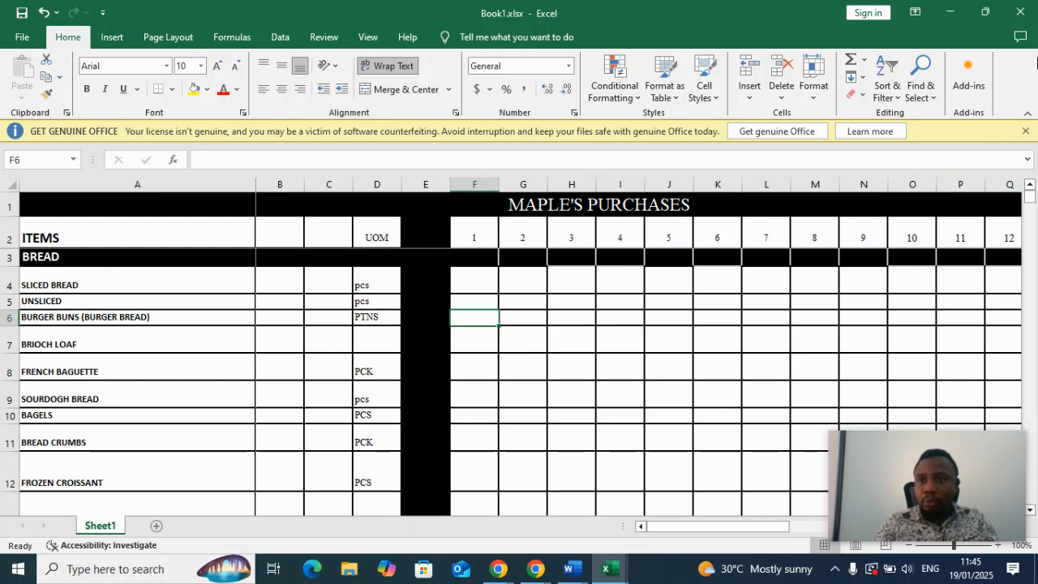
mouse_move(616, 567)
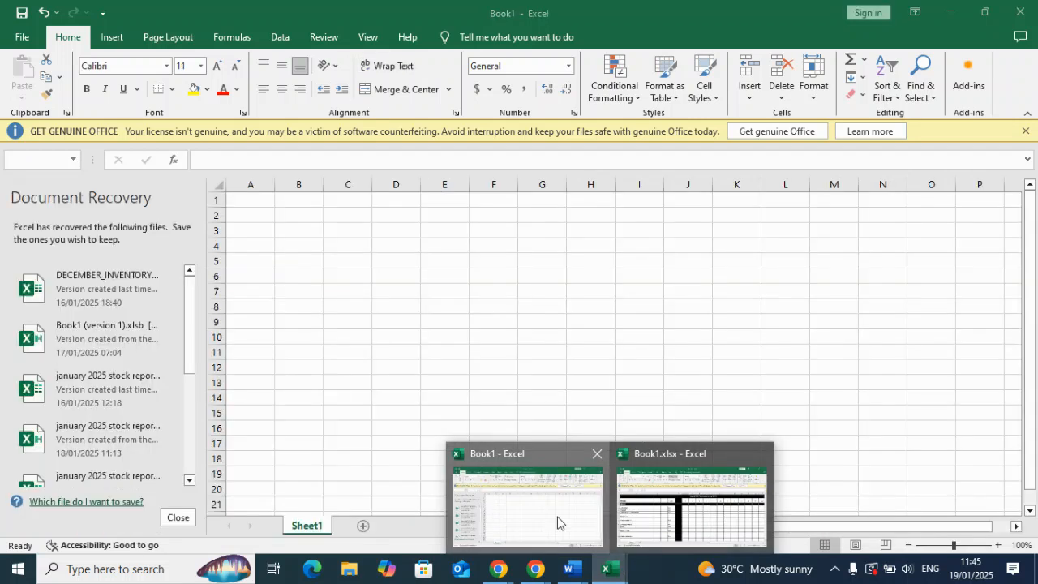
left_click(557, 522)
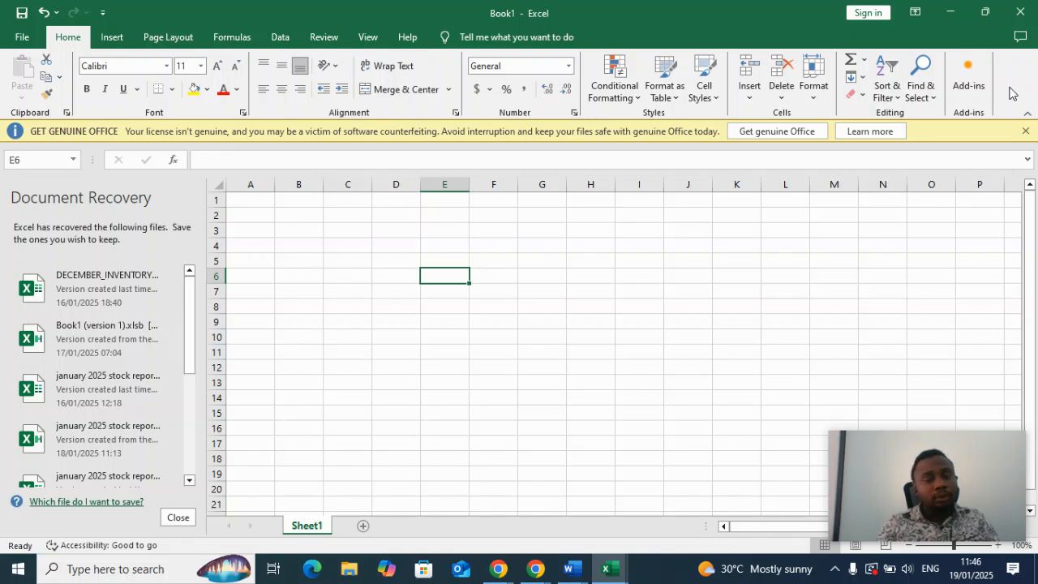
left_click(750, 88)
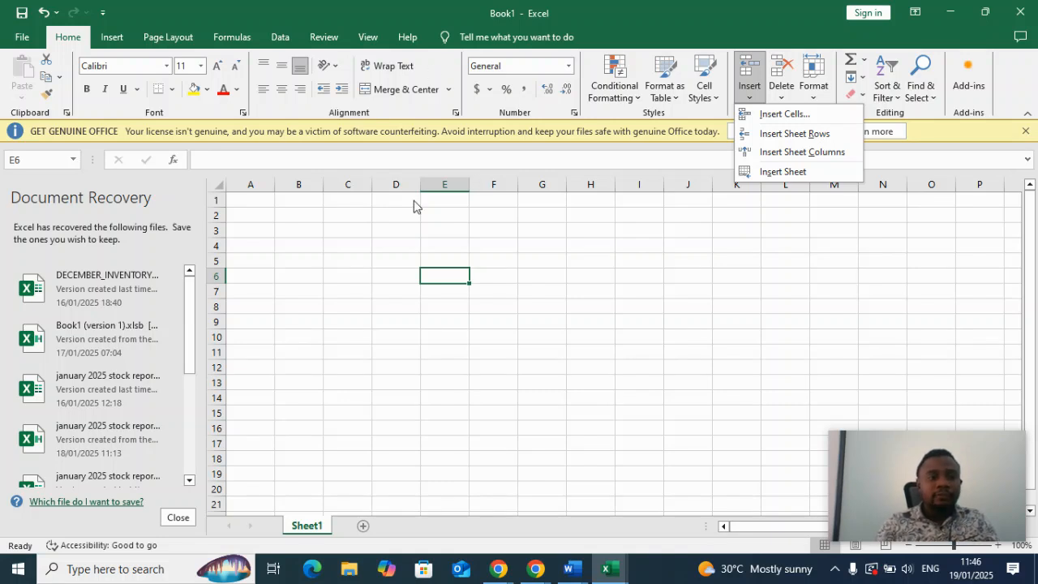
left_click(252, 203)
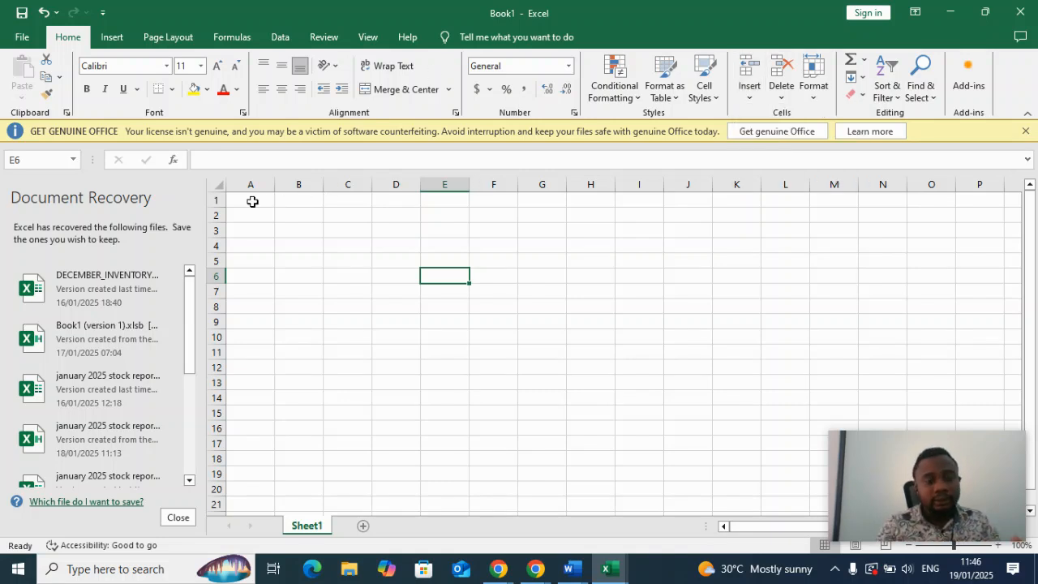
Enter the column headers Name in cell A1 and score in cell B1.
left_click(253, 201)
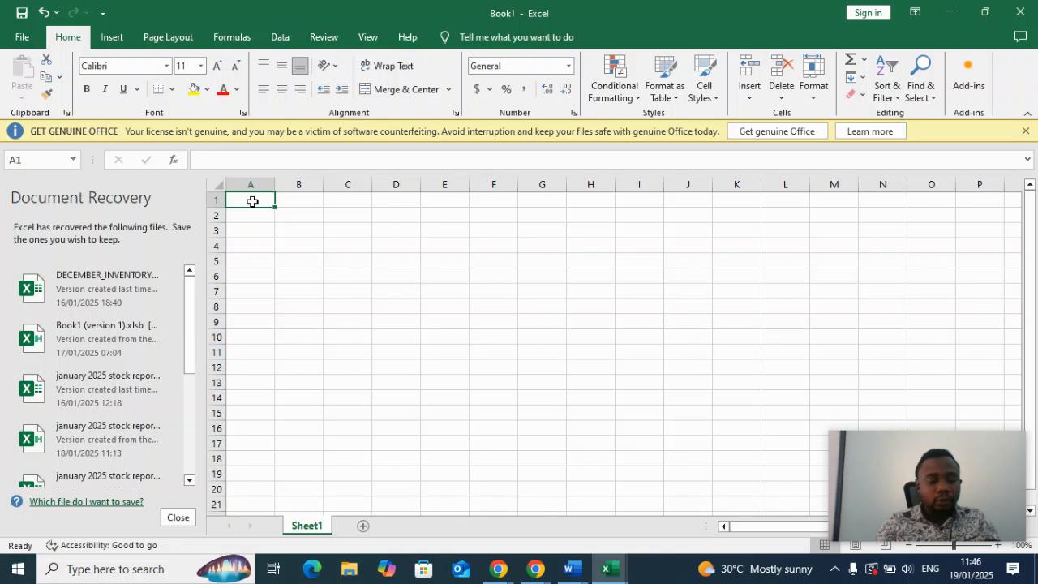
type("Name")
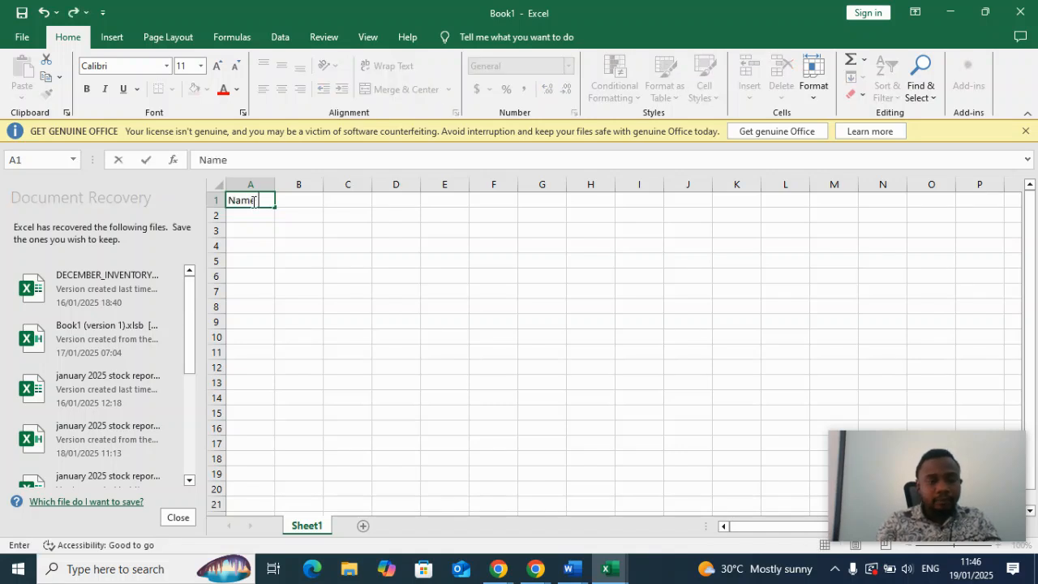
key("Tab")
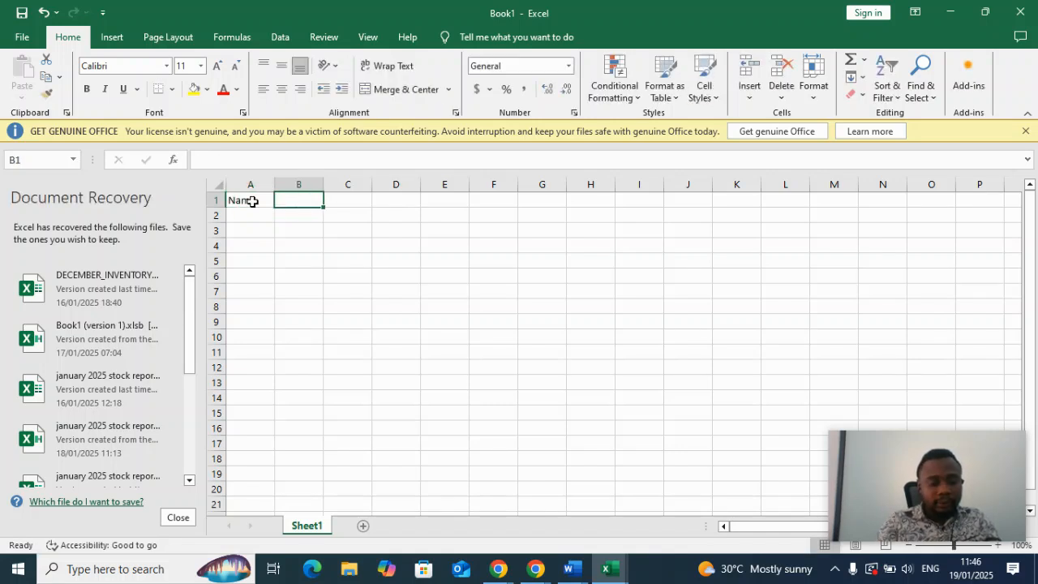
type("score")
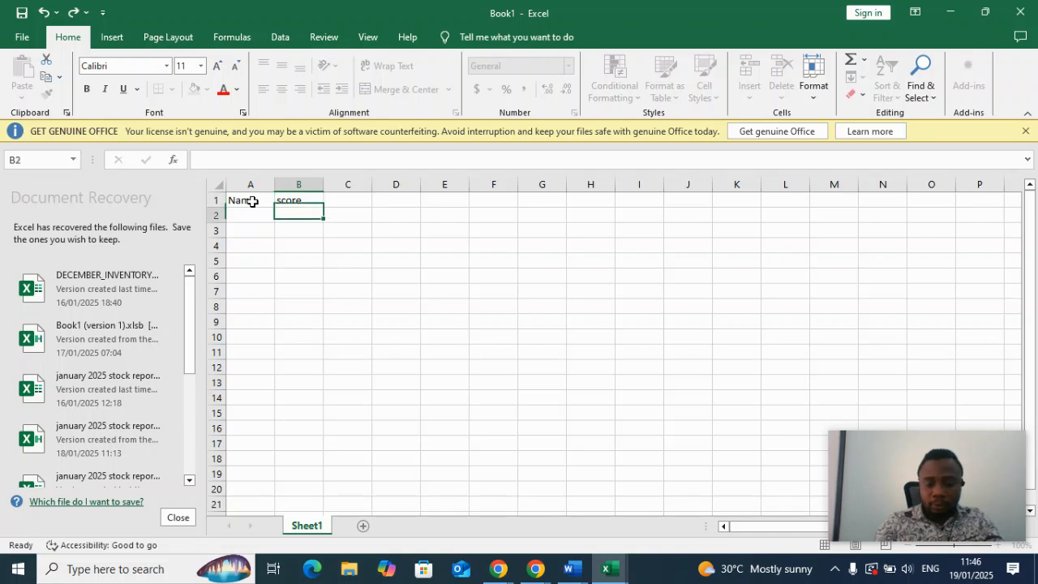
key("Return")
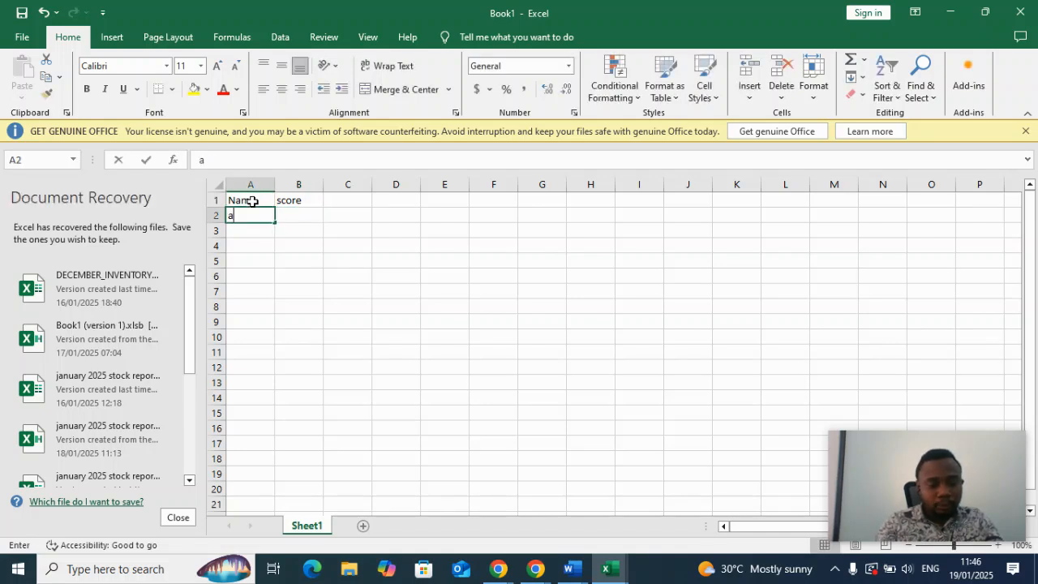
Enter two people's first names in lowercase in cells A2 and A3 of the Name column.
type("ade")
key("Return")
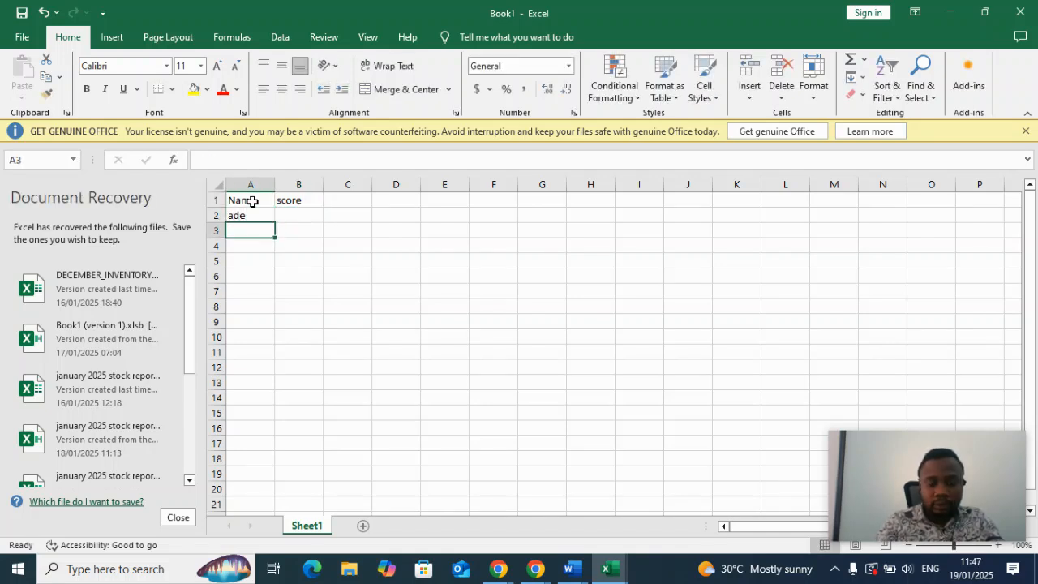
key("BackSpace")
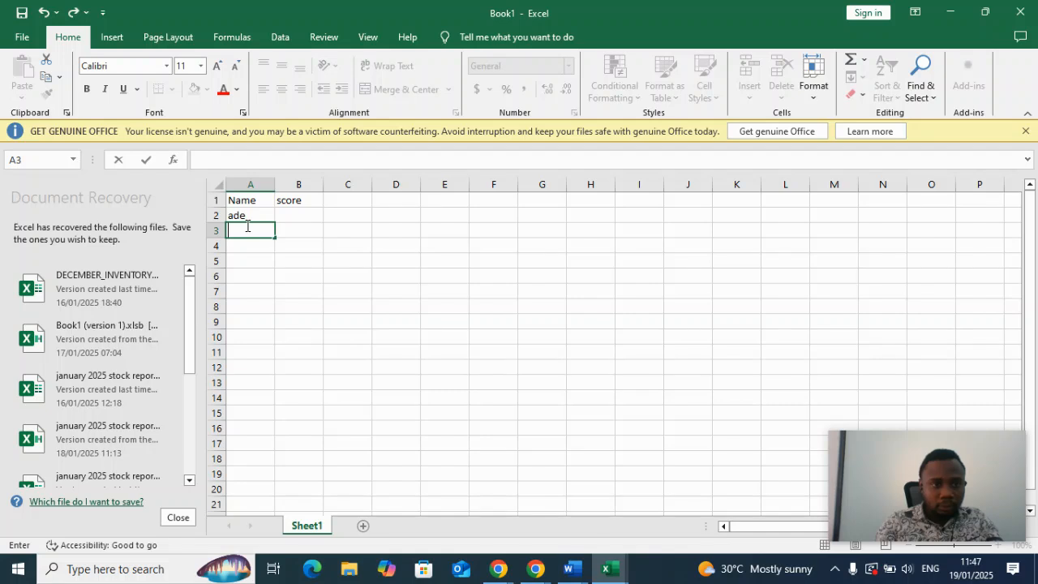
type("tunde")
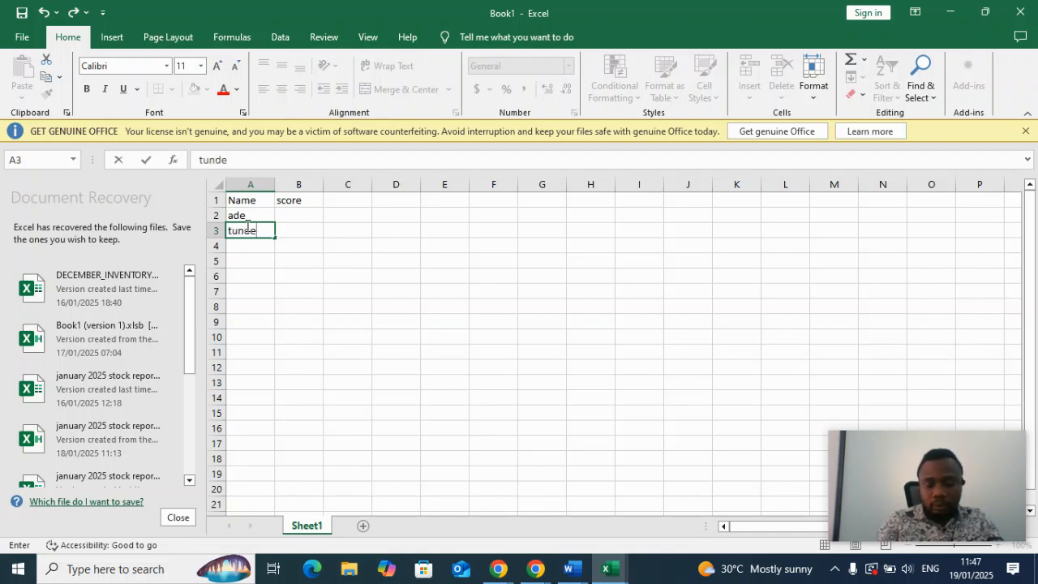
key("Return")
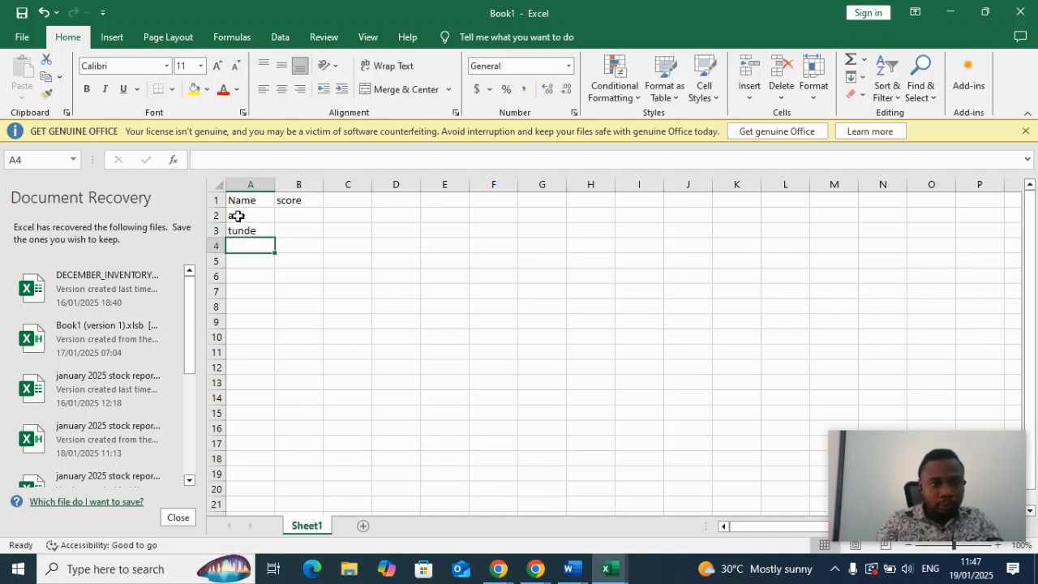
Capitalize the first letter of the names in cells A2 and A3.
double_click(237, 216)
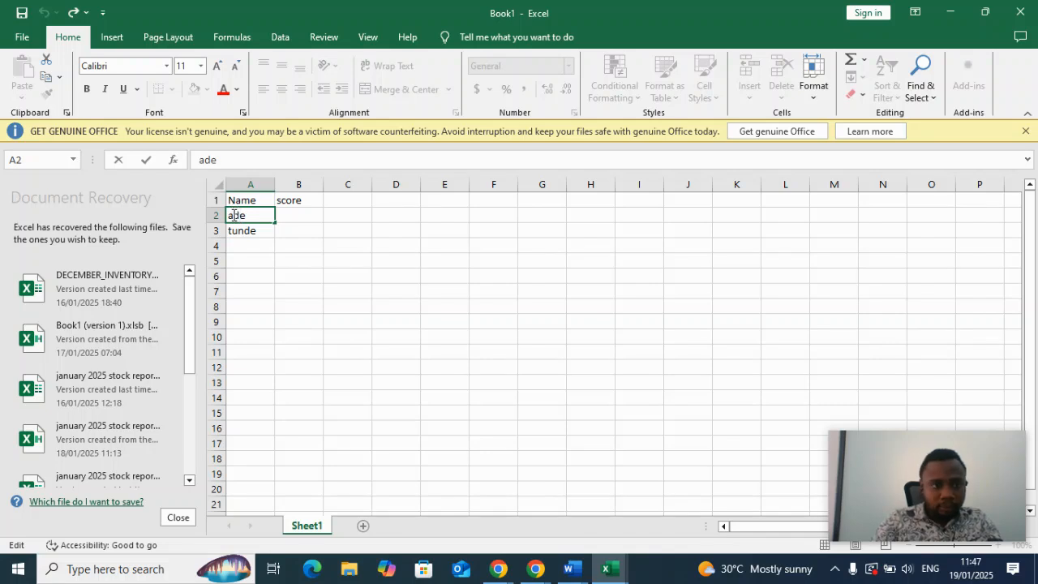
key("BackSpace")
type("A")
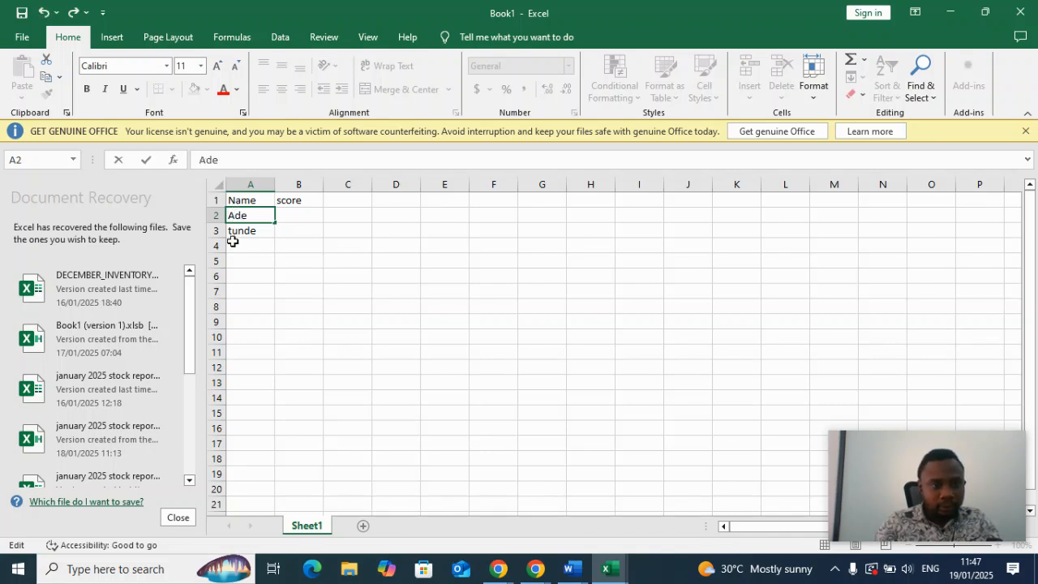
left_click(232, 233)
double_click(232, 233)
type("a")
key("BackSpace")
type("T")
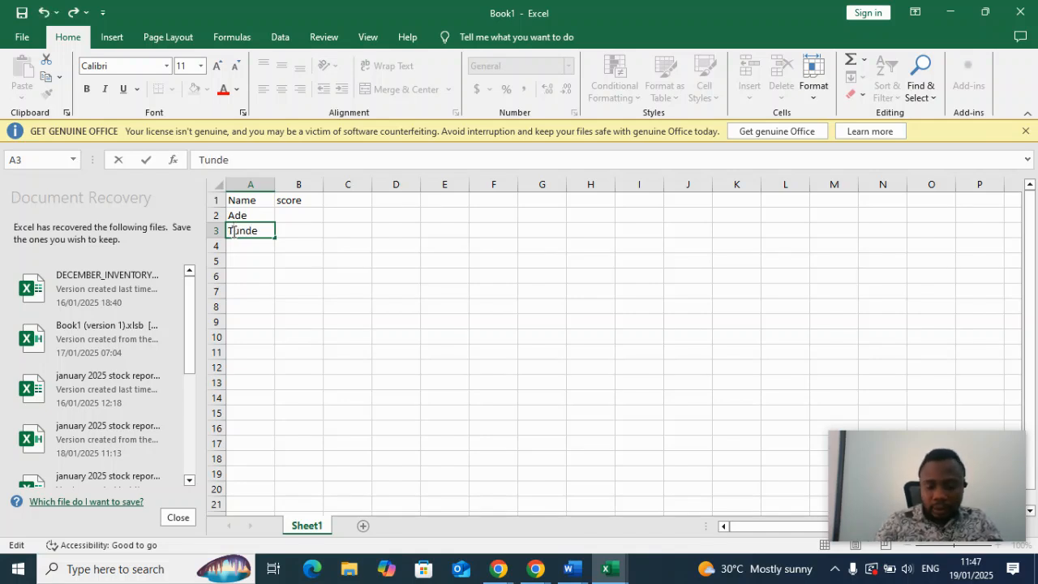
Enter two more people's first names, each with a capital first letter, in cells A4 and A5 of the Name column.
left_click(252, 243)
type("F")
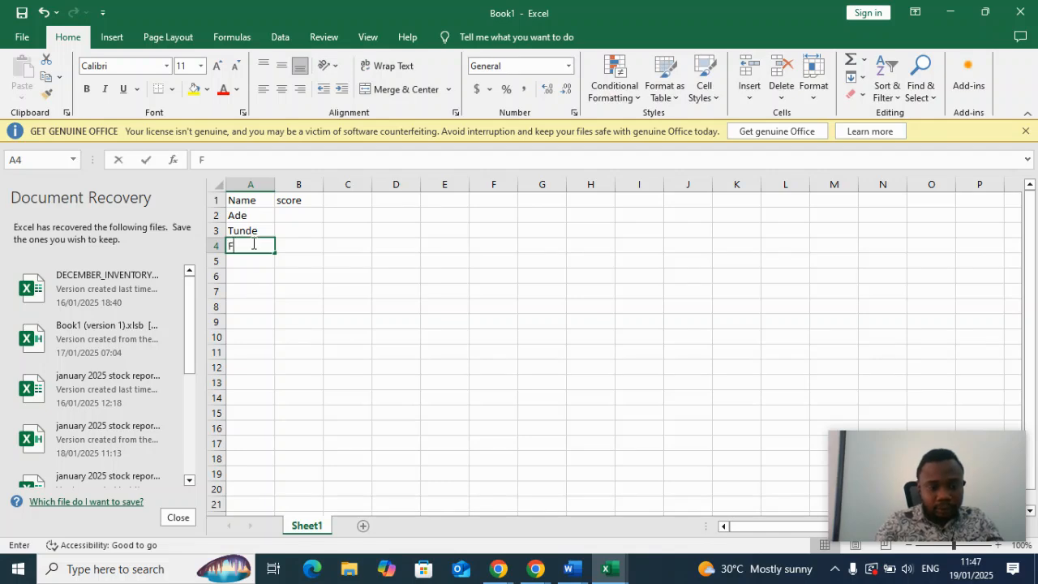
type("unmi")
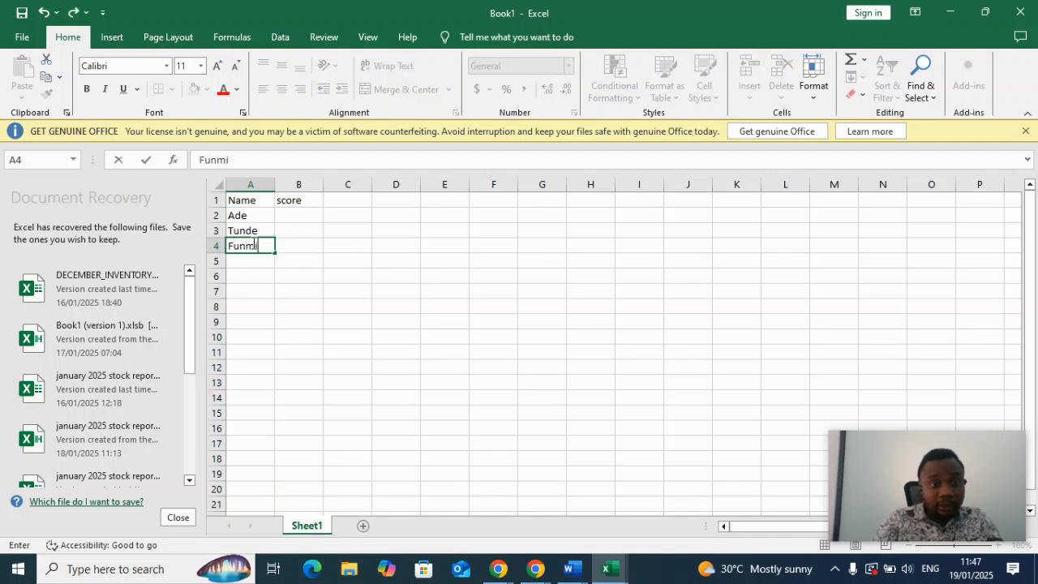
key("Return")
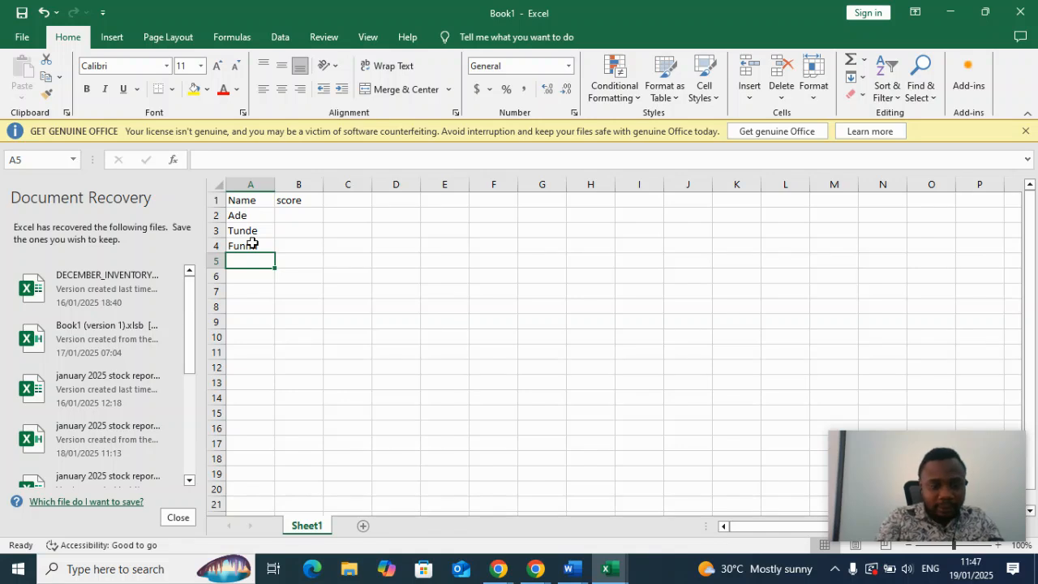
type("Tope")
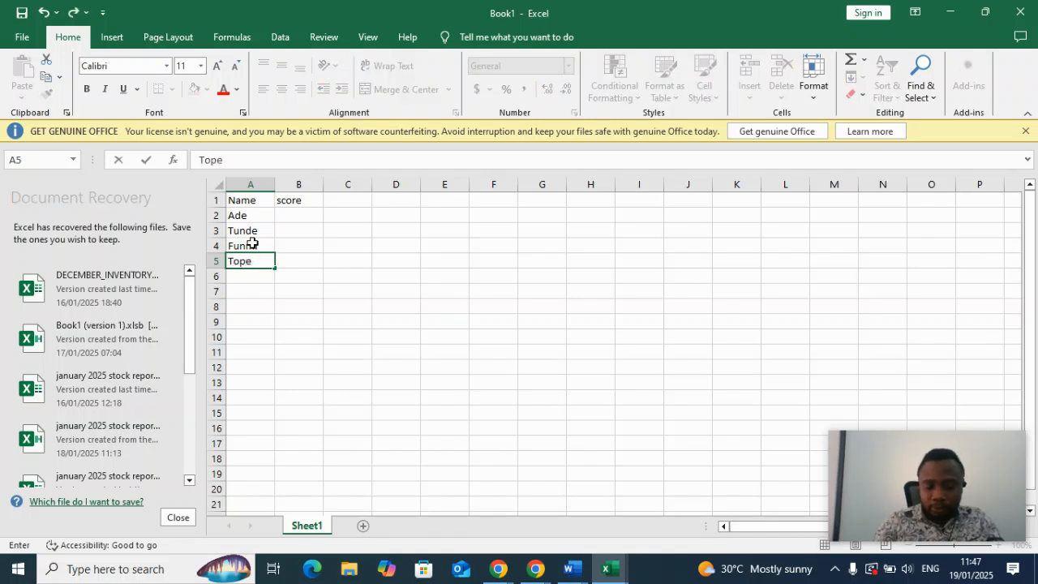
key("Return")
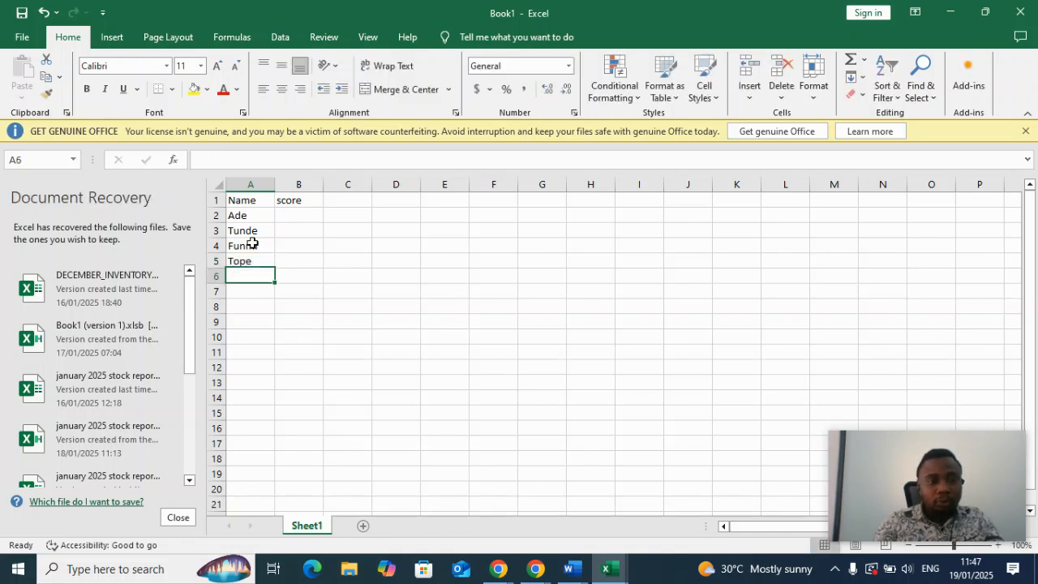
Enter the scores 67, 80, 78 and 90 in cells B2 to B5 of the score column.
left_click(292, 215)
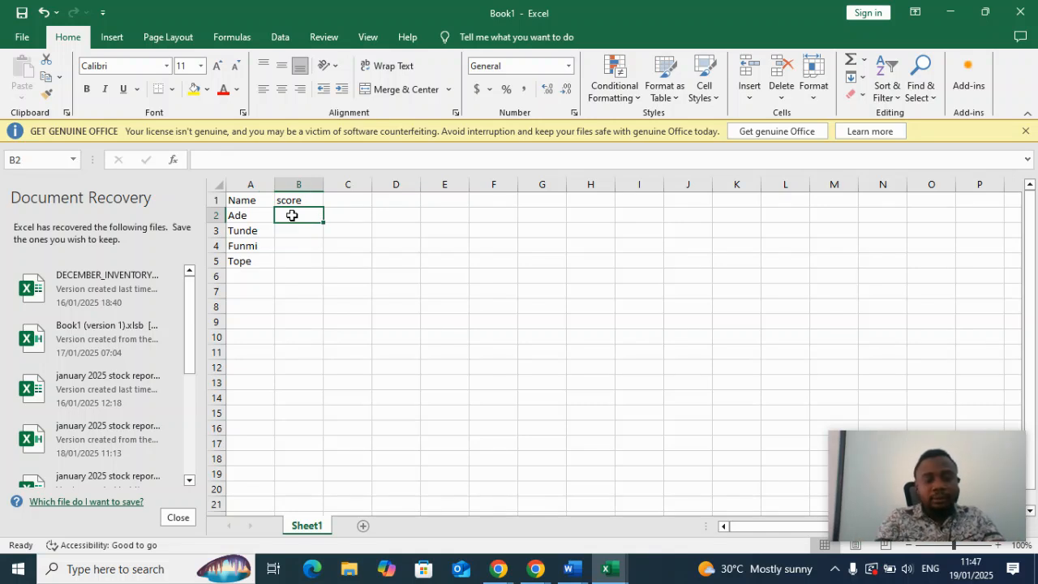
type("67")
key("Return")
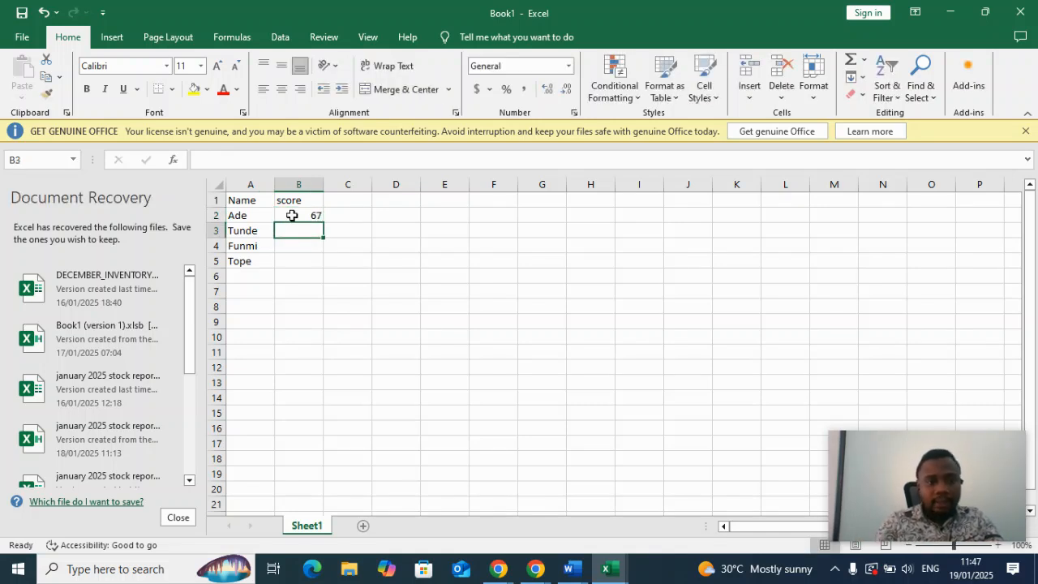
type("80")
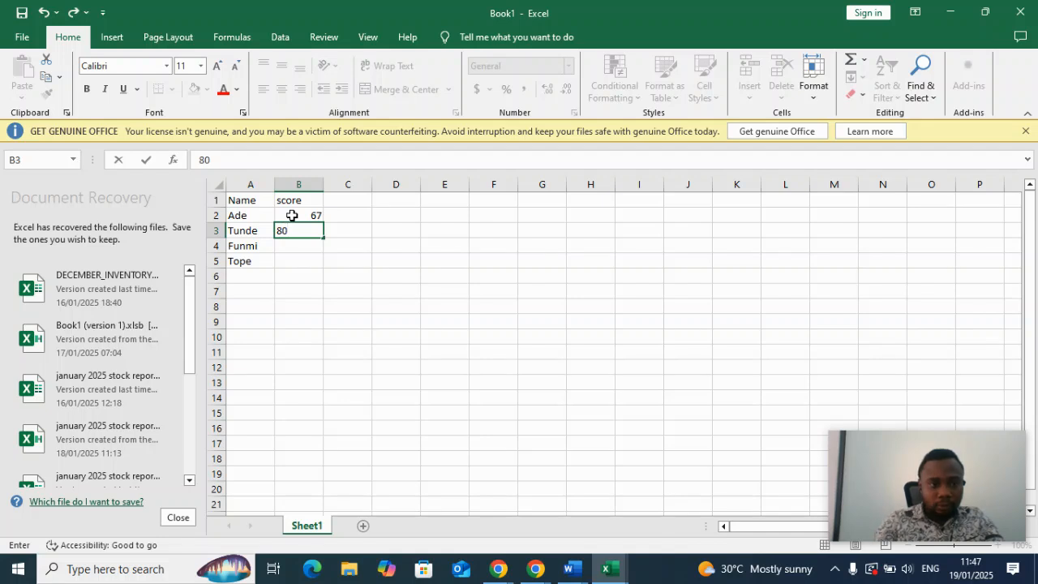
key("Return")
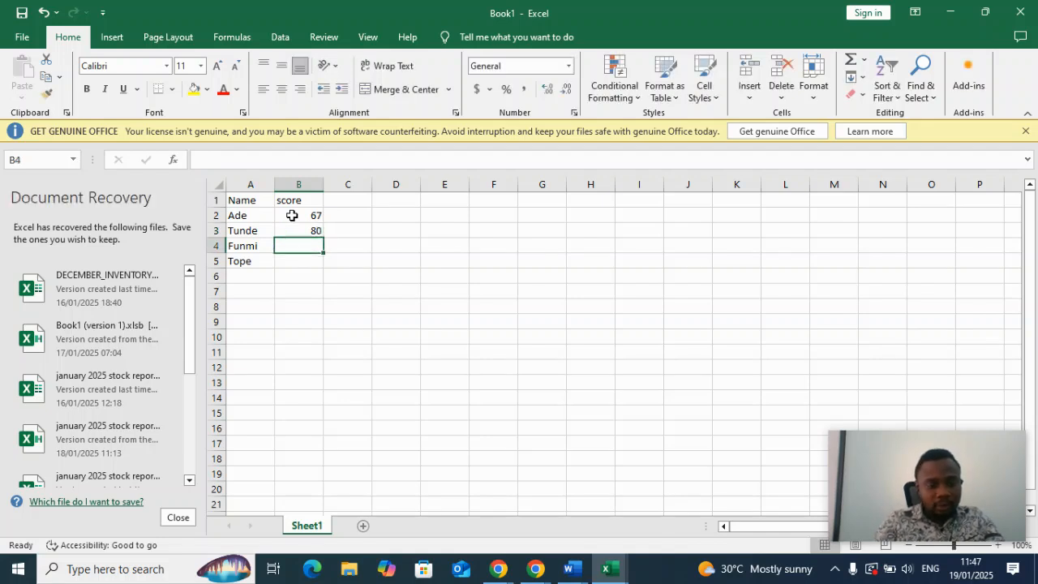
type("78")
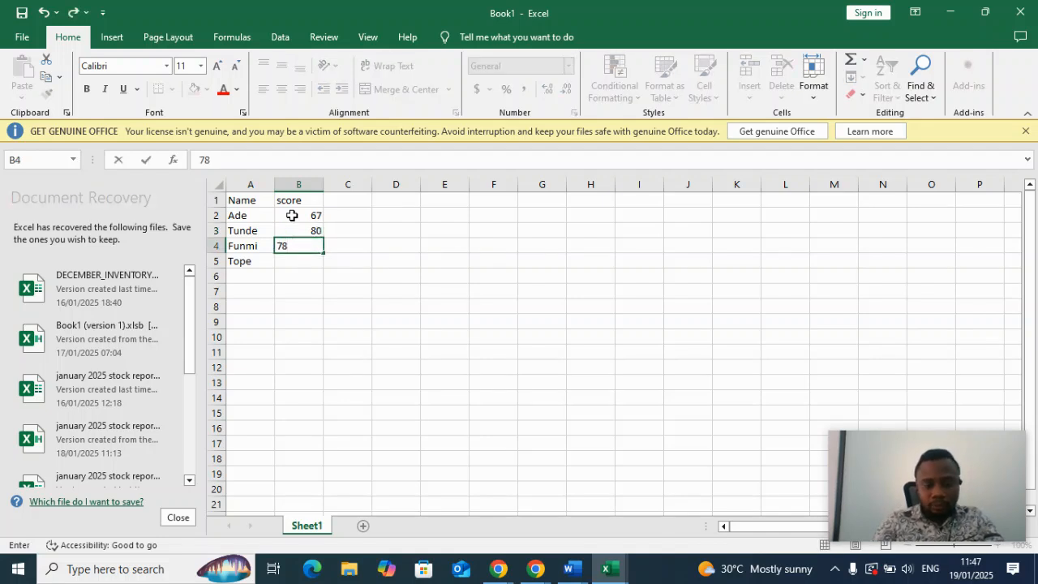
key("Return")
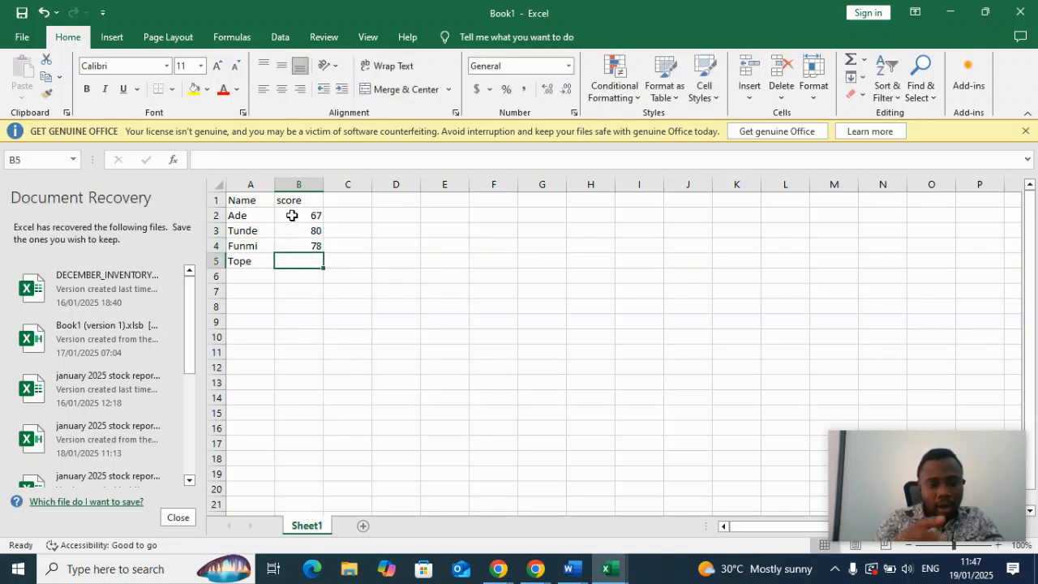
type("90")
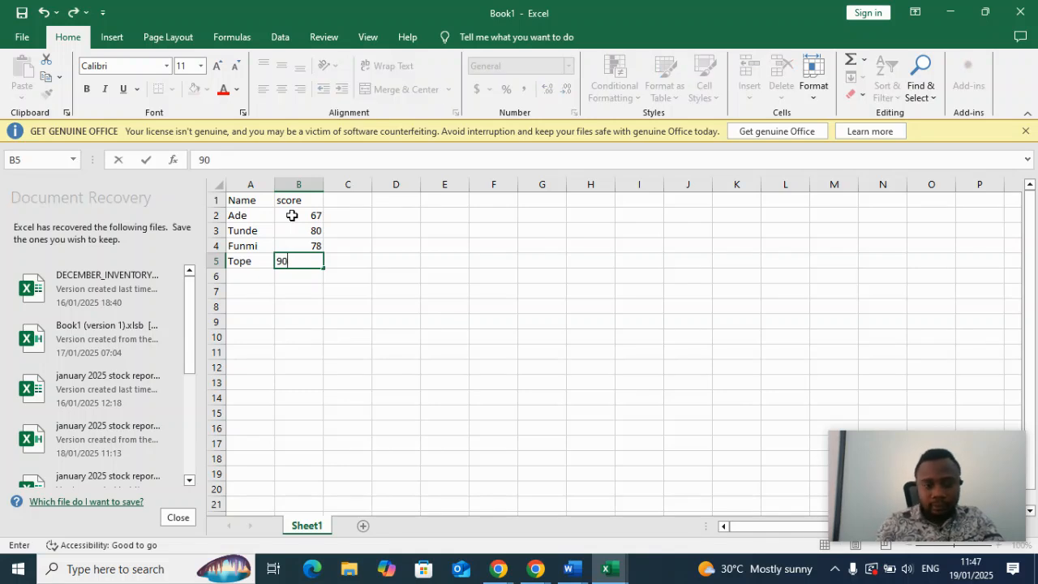
key("Return")
key("Up")
key("Up")
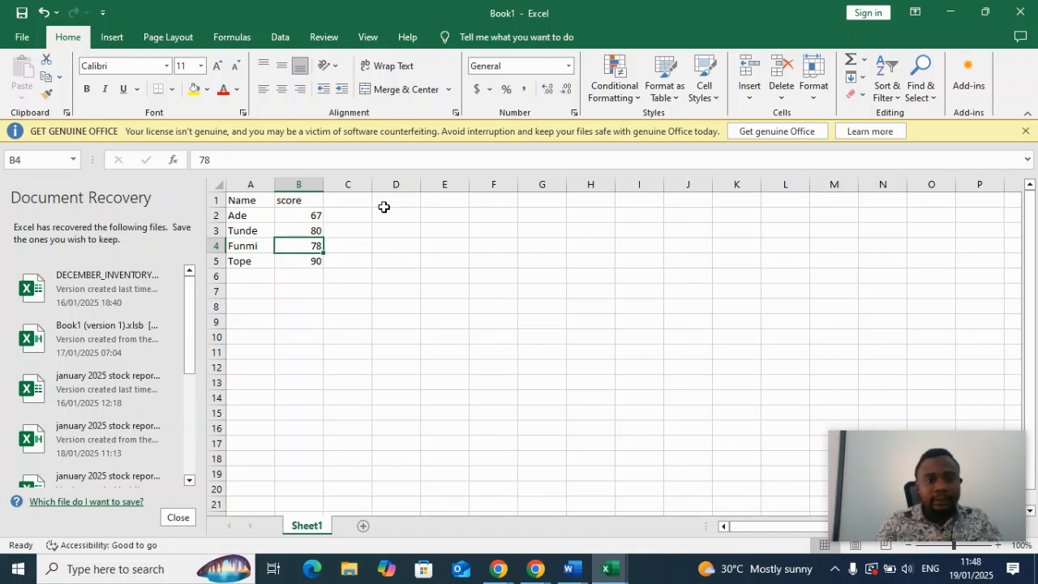
Add a price column with the header price in cell C1 and the values 100, 200, 180 and 300 in C2 to C5.
left_click(356, 202)
type("price")
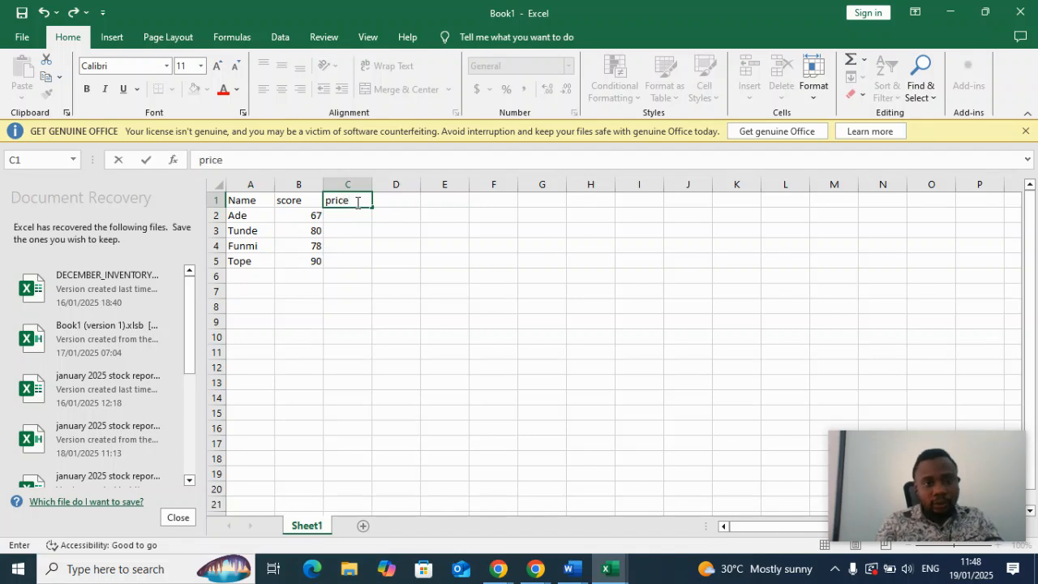
left_click(349, 213)
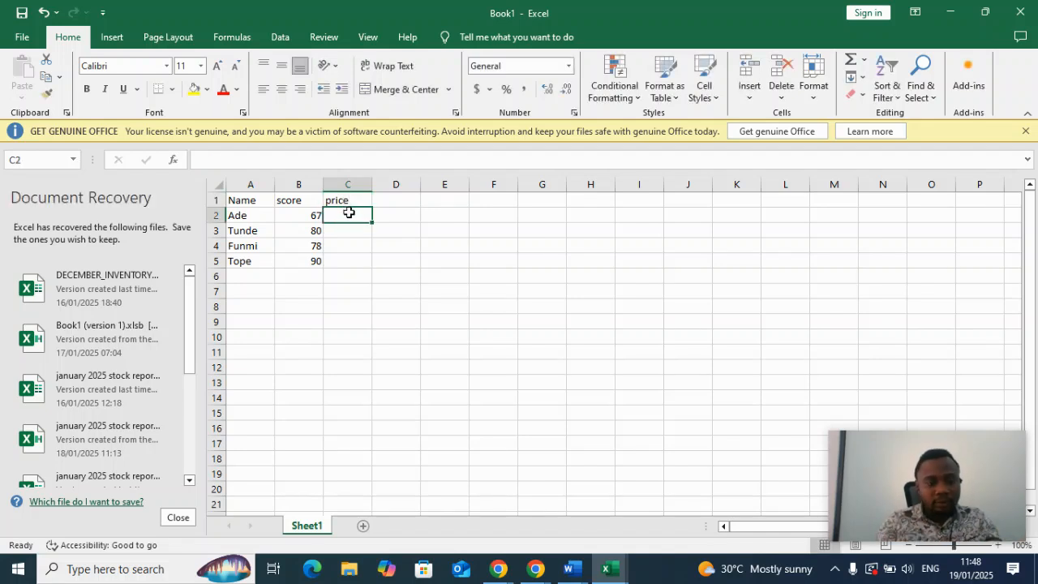
type("100")
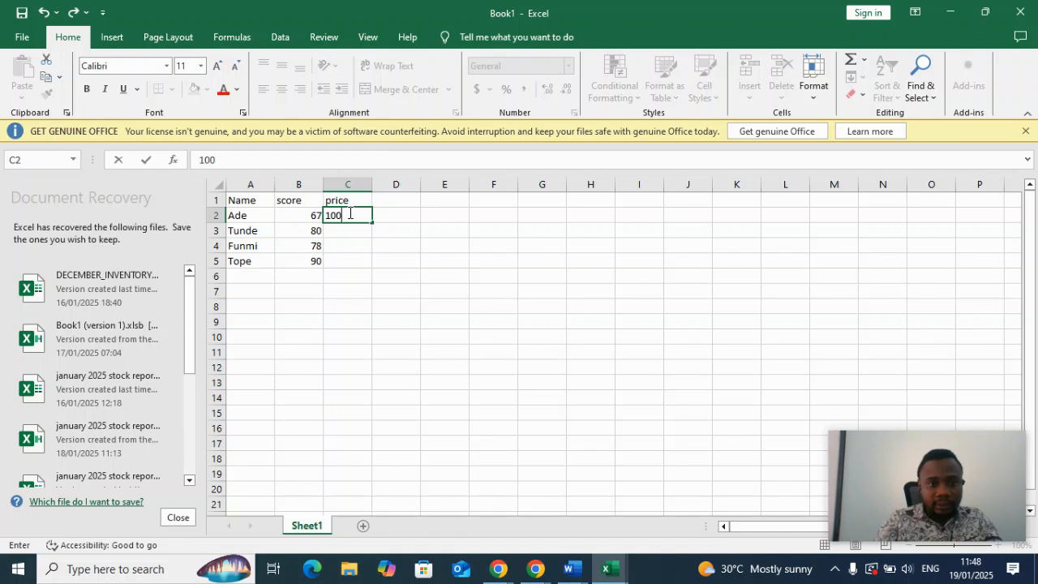
key("Return")
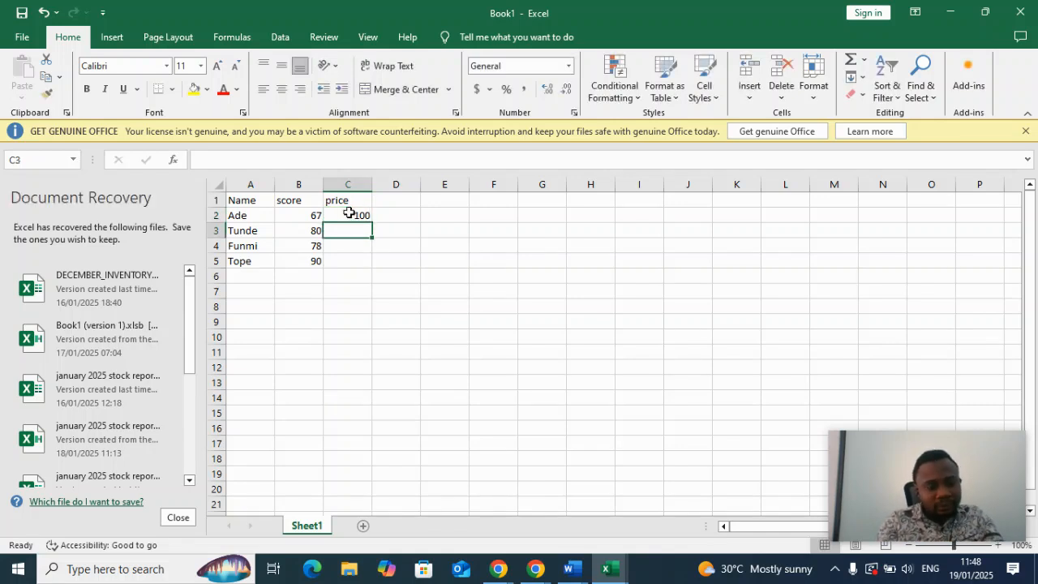
type("200")
key("Return")
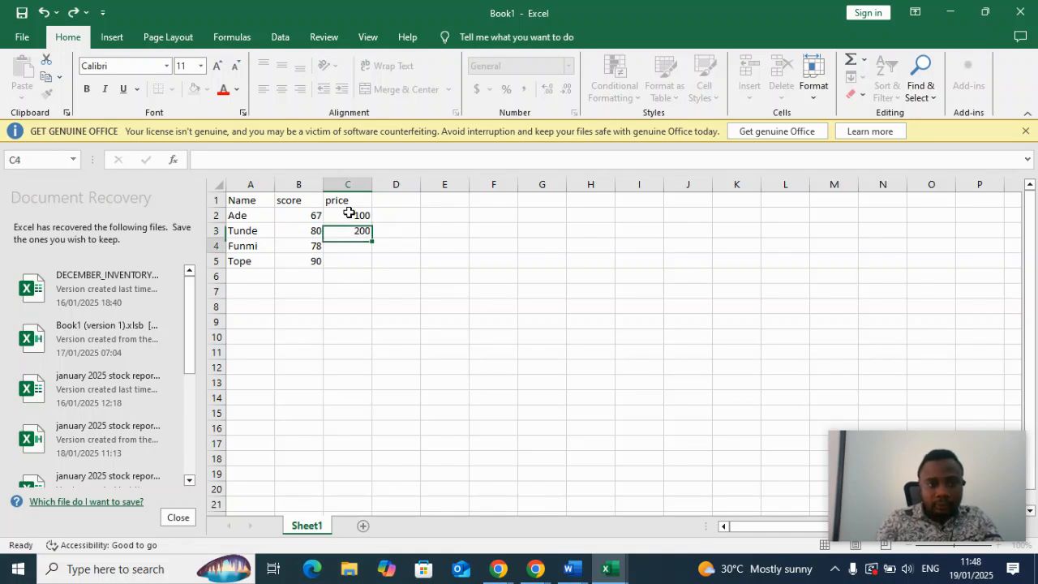
type("18")
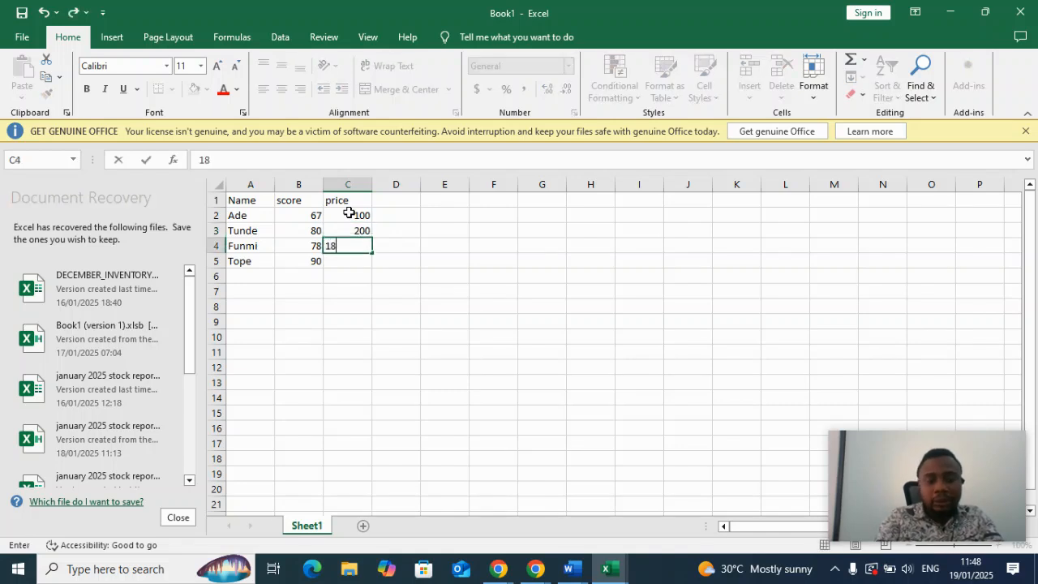
type("0")
key("Return")
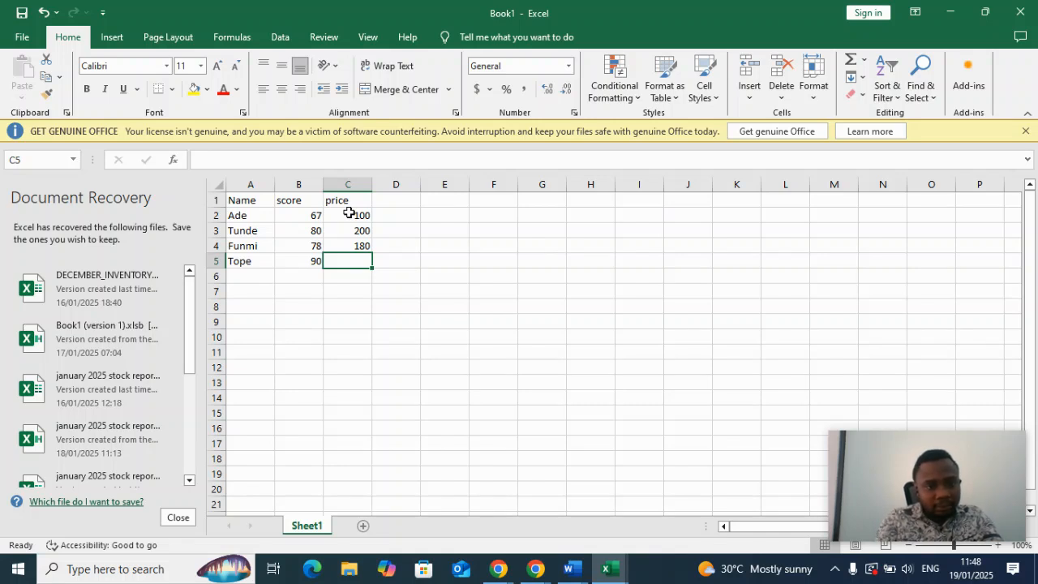
type("300")
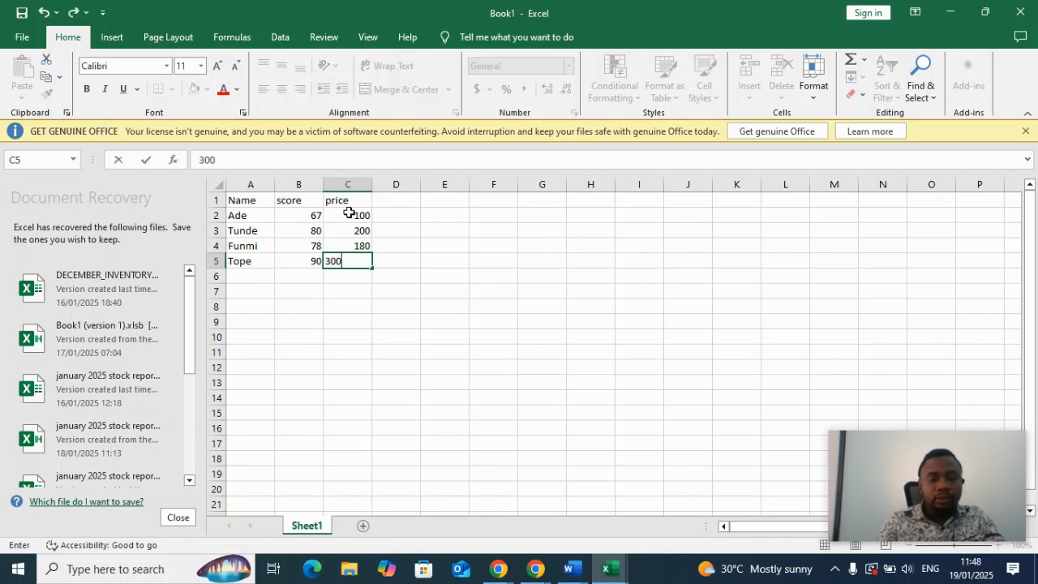
key("Return")
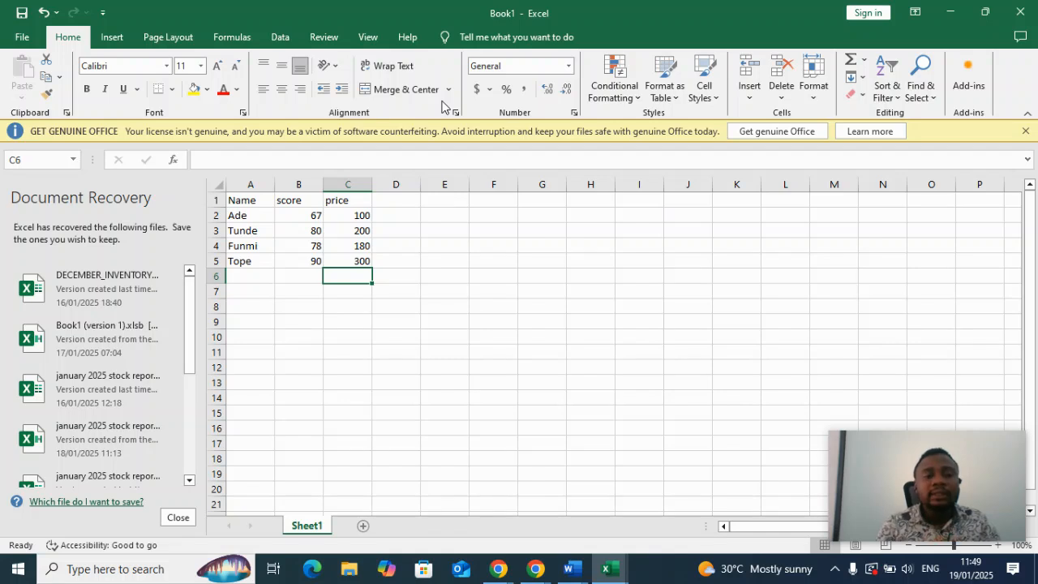
Apply the Currency number format to the whole price column, column C.
left_click(359, 187)
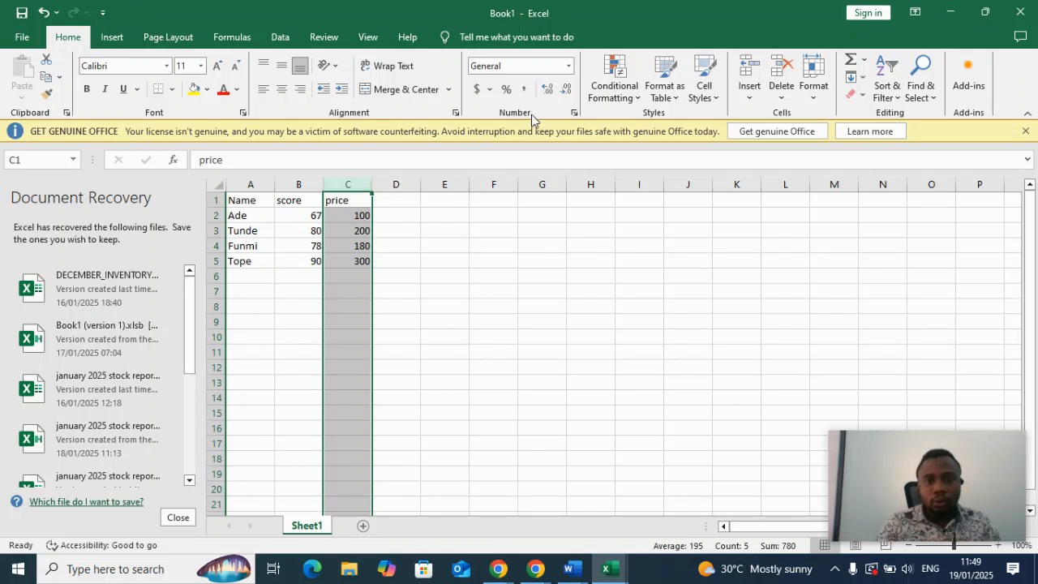
left_click(568, 70)
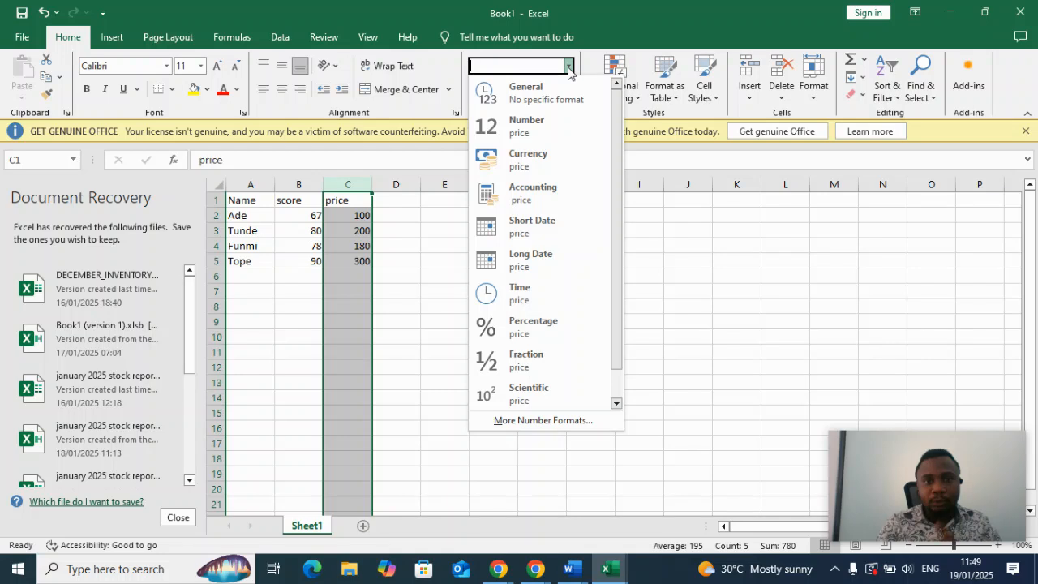
left_click(528, 167)
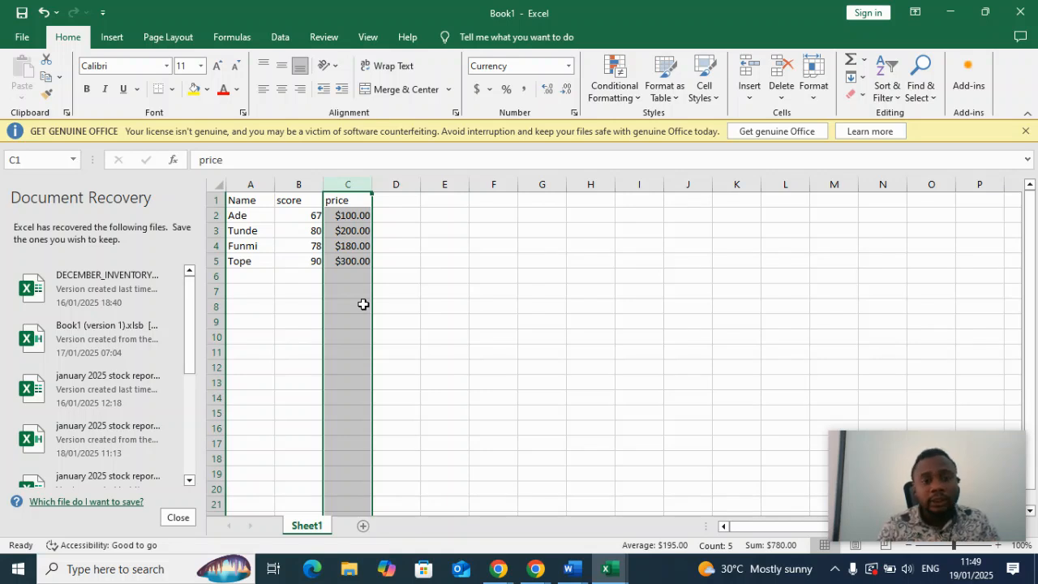
Open the detailed number format settings for the price column and choose the Currency category with the ₦ Kanuri symbol.
left_click(489, 90)
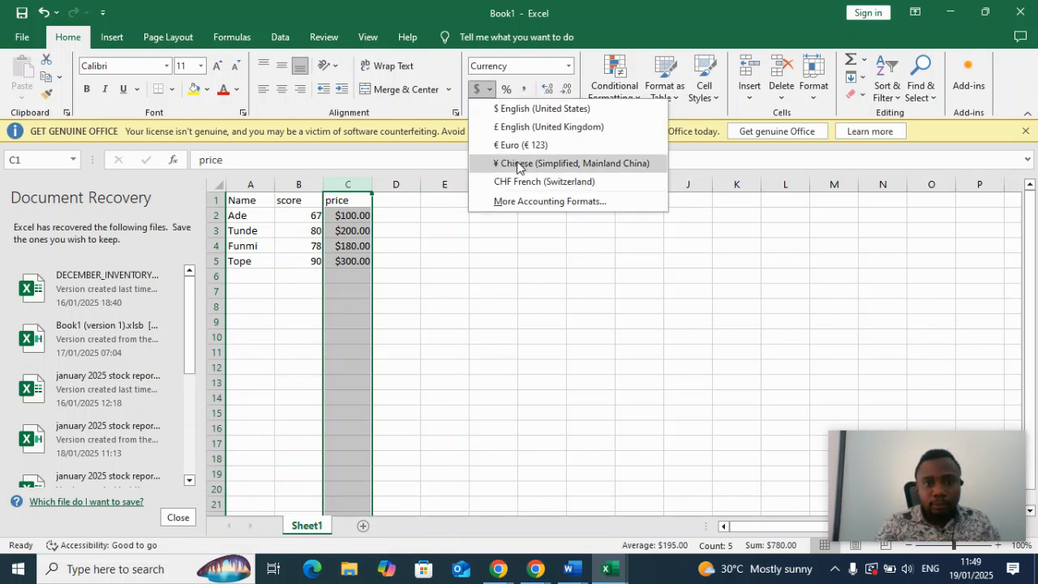
left_click(527, 202)
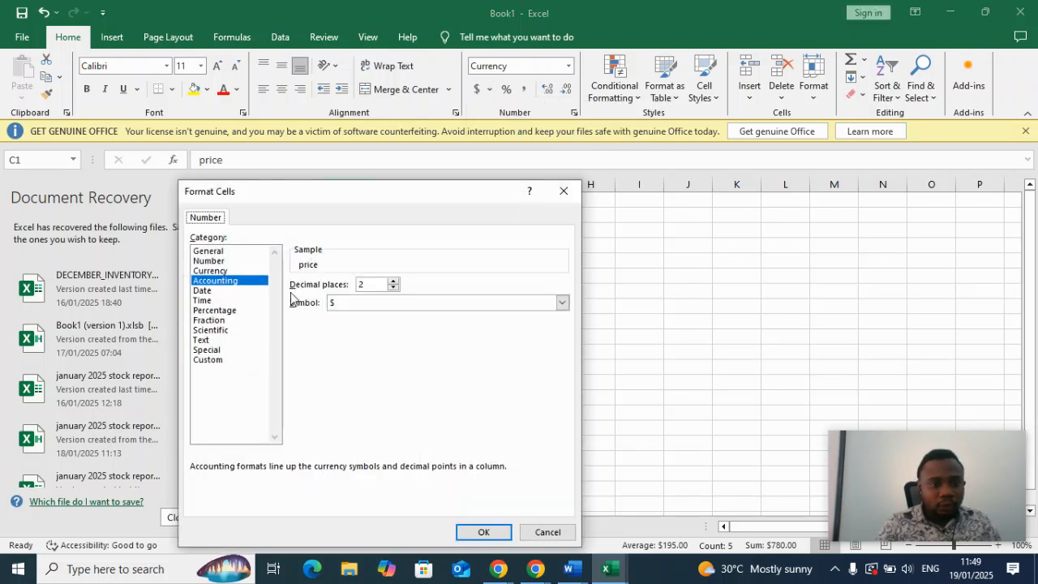
left_click(215, 272)
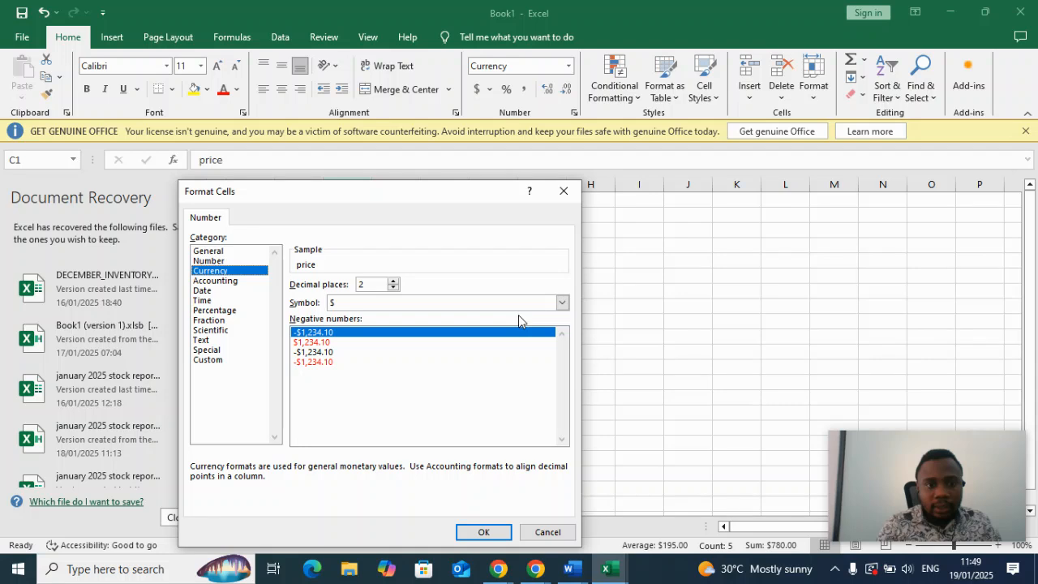
left_click(563, 302)
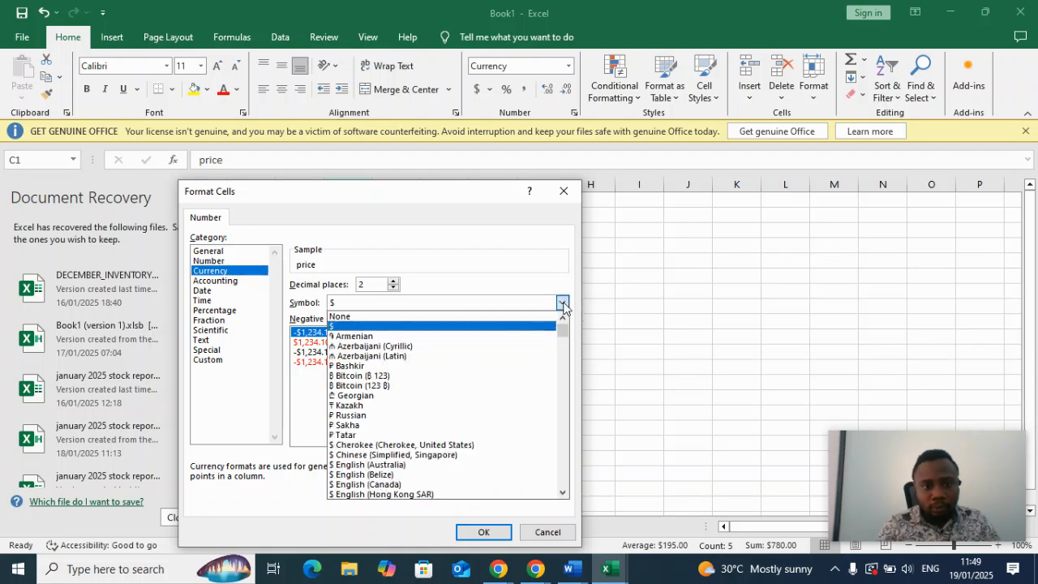
left_click(563, 492)
scroll(563, 498, "down", 6)
left_click(563, 493)
scroll(438, 447, "down", 8)
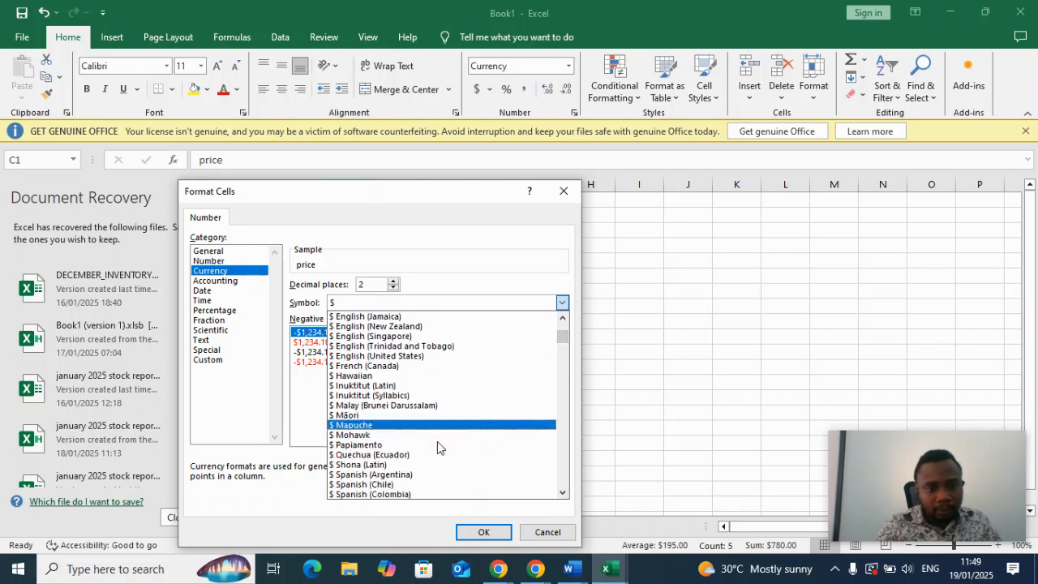
scroll(437, 447, "down", 4)
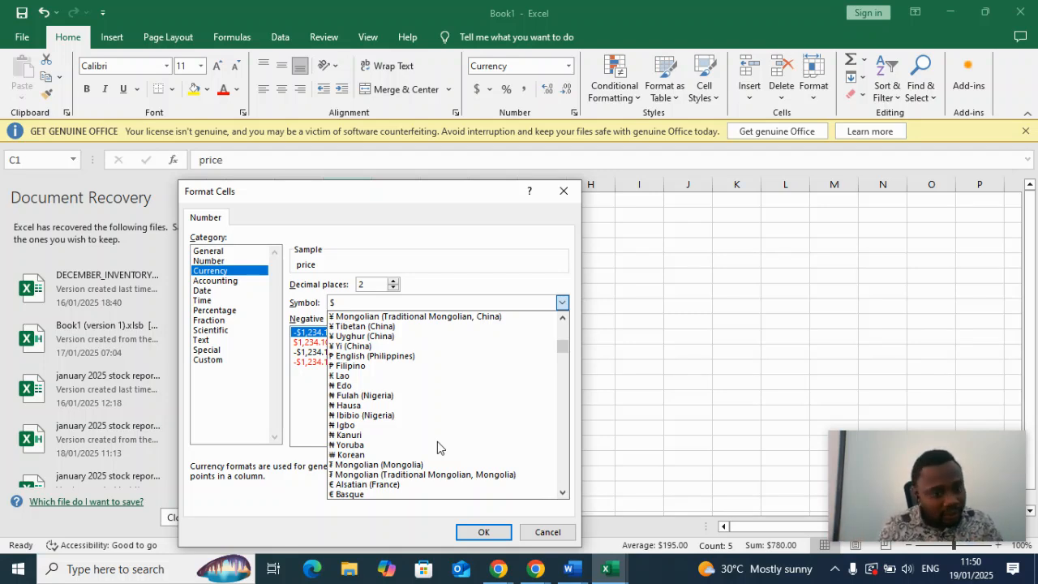
left_click(381, 436)
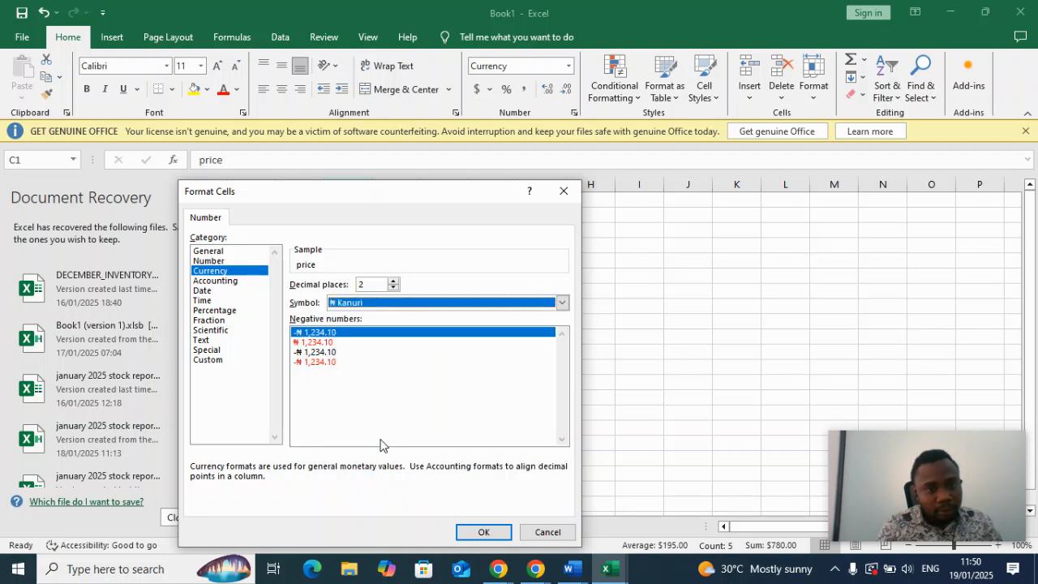
Change the currency symbol to ₦ Yoruba and apply the format to the price column.
left_click(560, 308)
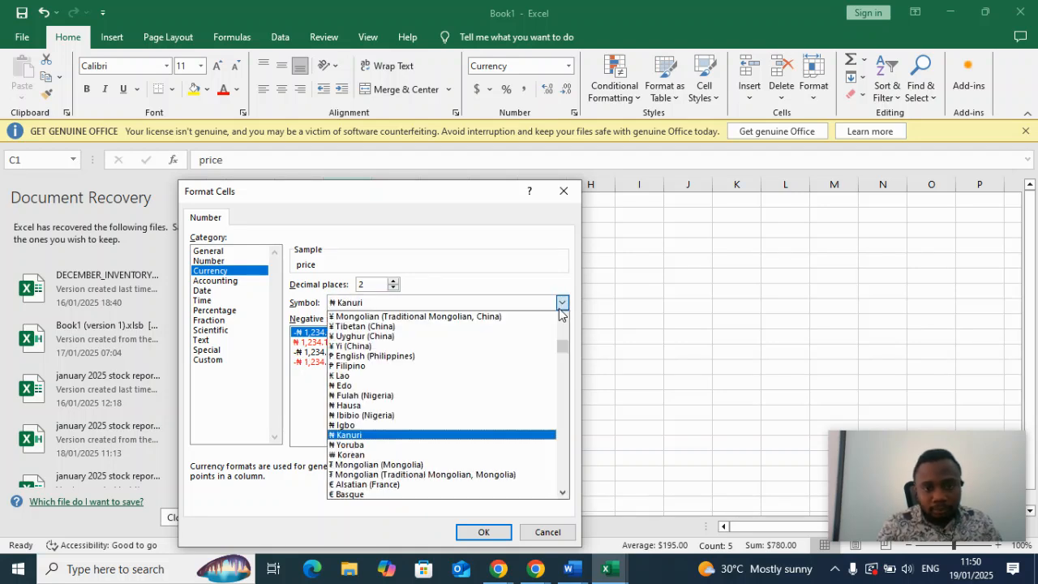
left_click(341, 439)
key("Down")
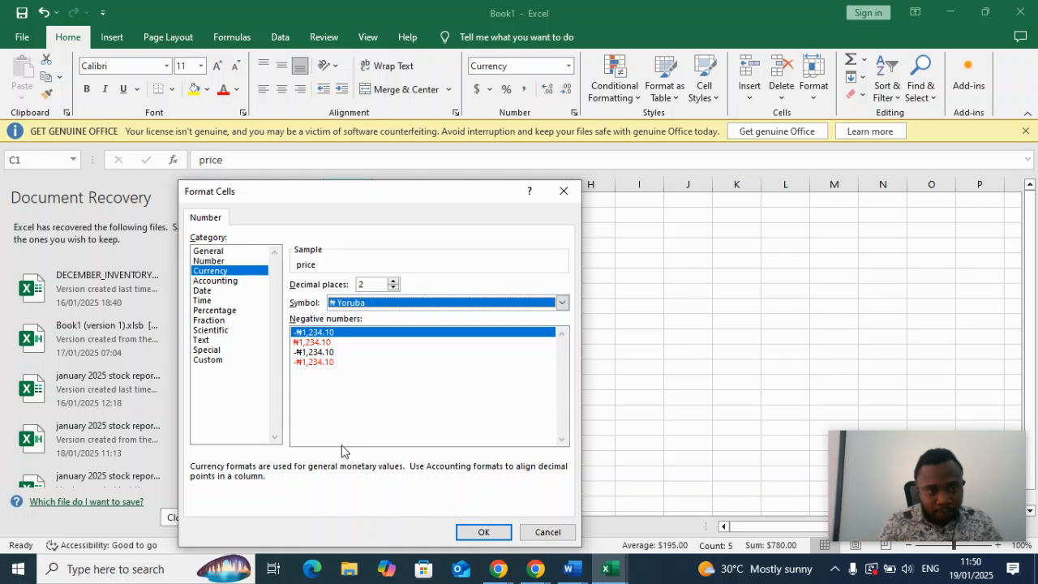
left_click(478, 532)
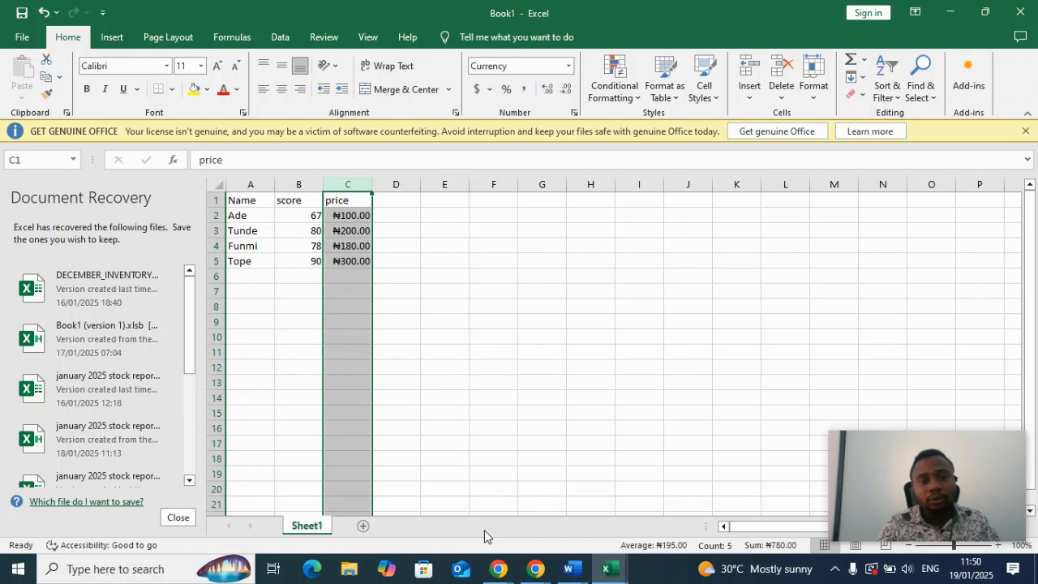
Enter a test value of 5 in cell C6 under the prices, and clear it again.
left_click(475, 350)
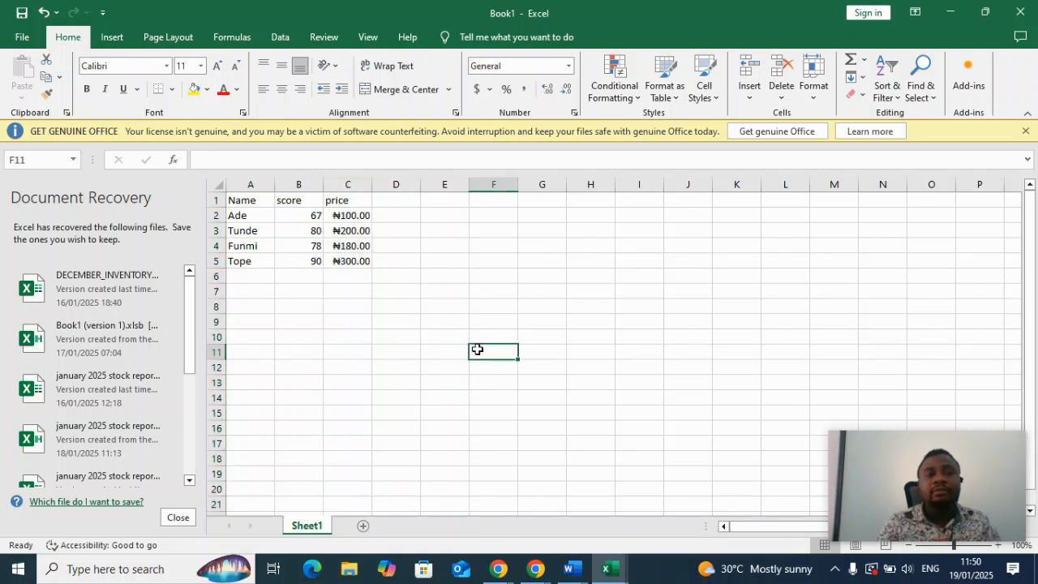
left_click(351, 182)
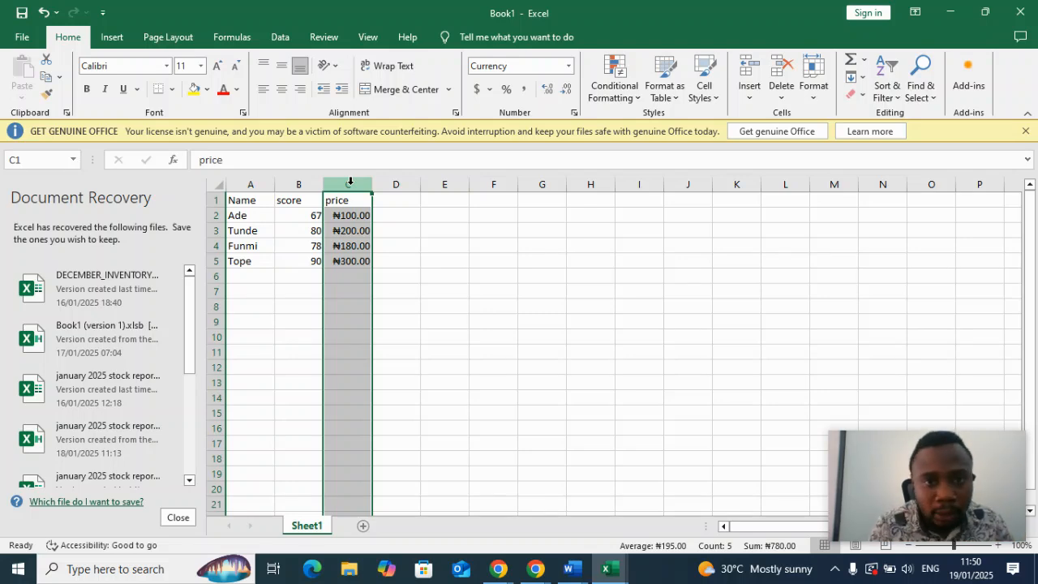
left_click(358, 281)
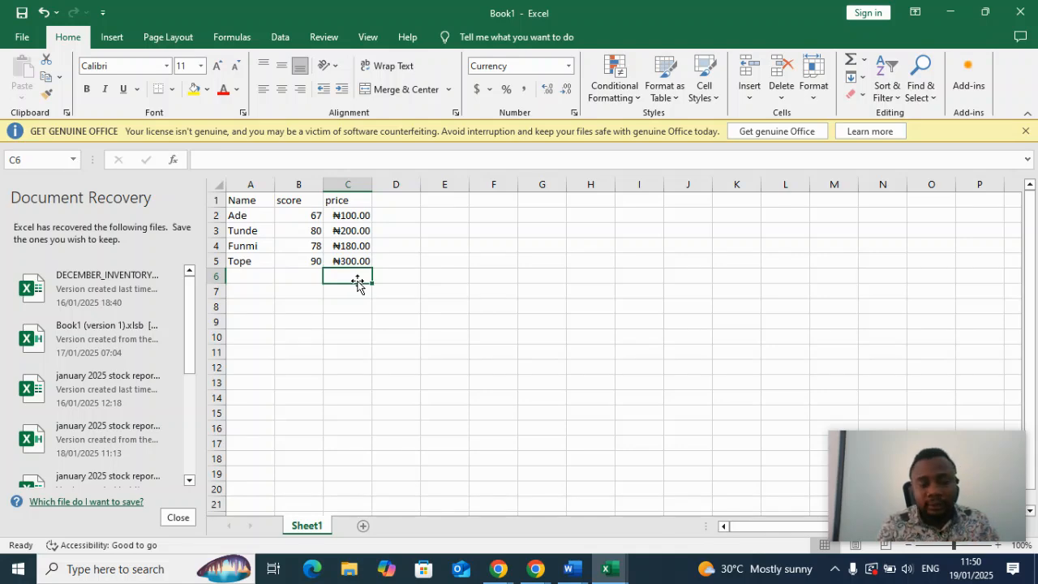
type("5")
key("Return")
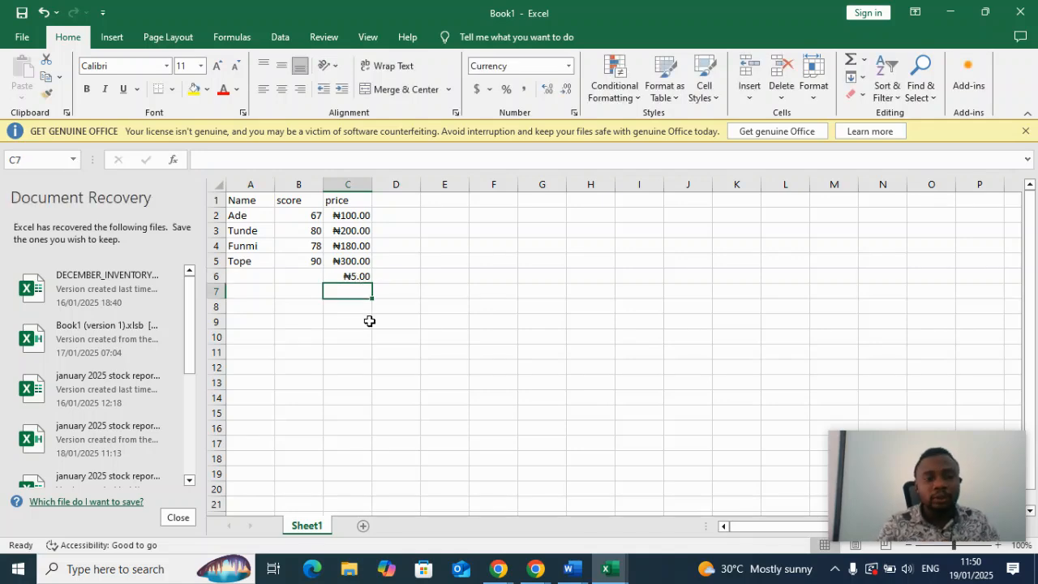
left_click(358, 278)
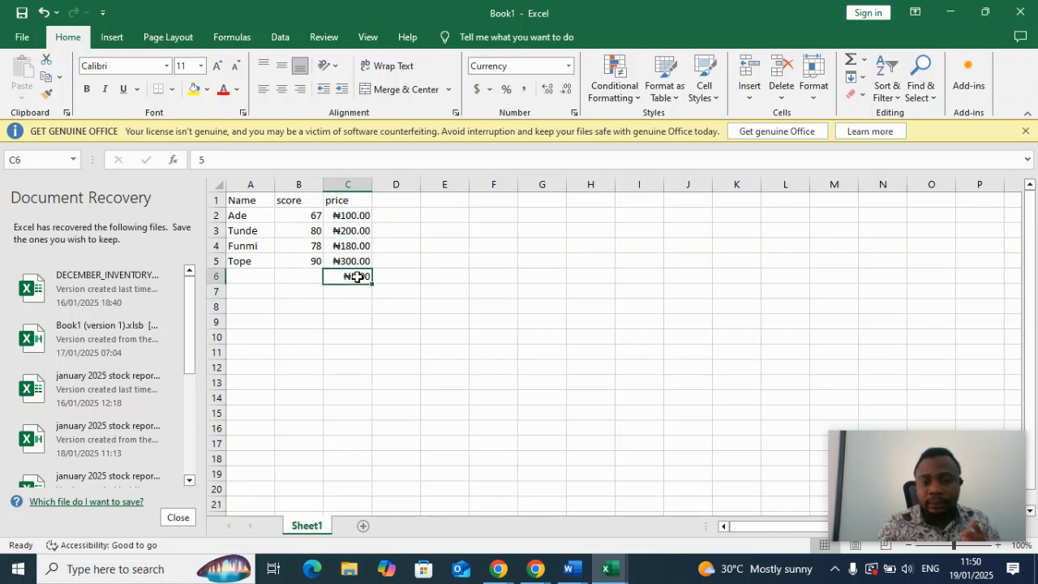
key("BackSpace")
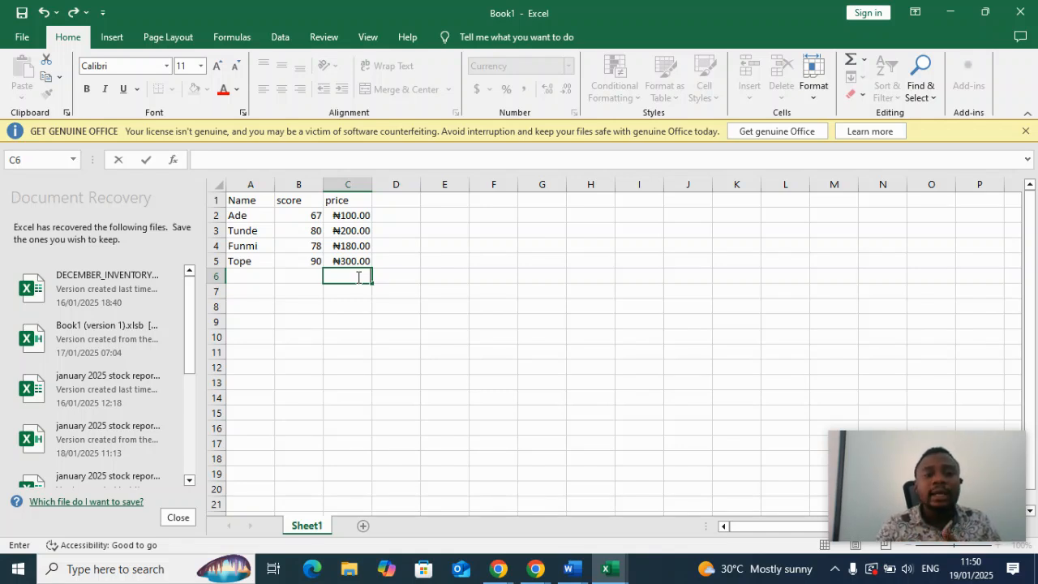
Remove both decimal places from the currency values in the price column, column C.
left_click(354, 182)
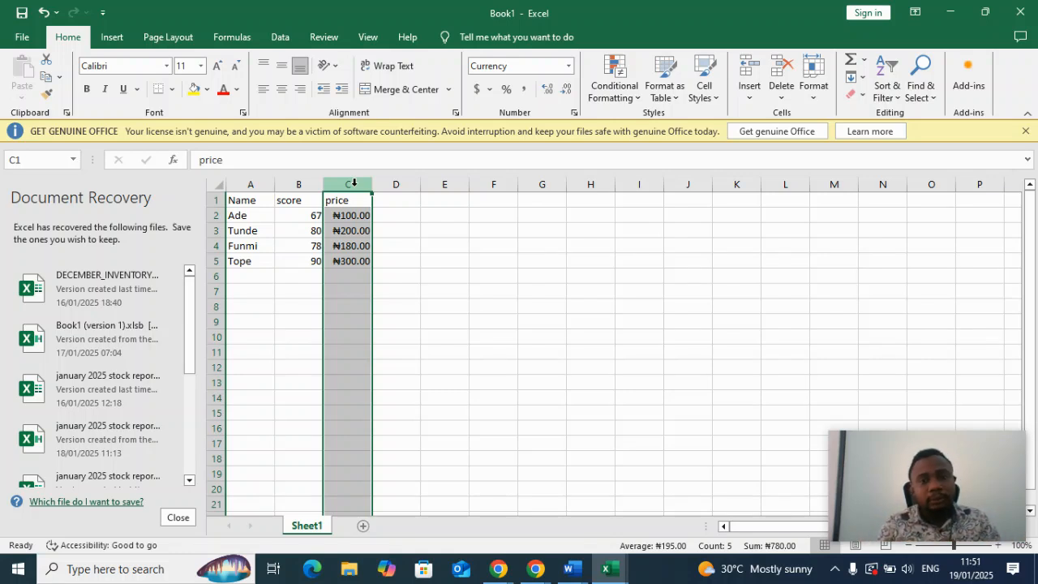
left_click(566, 89)
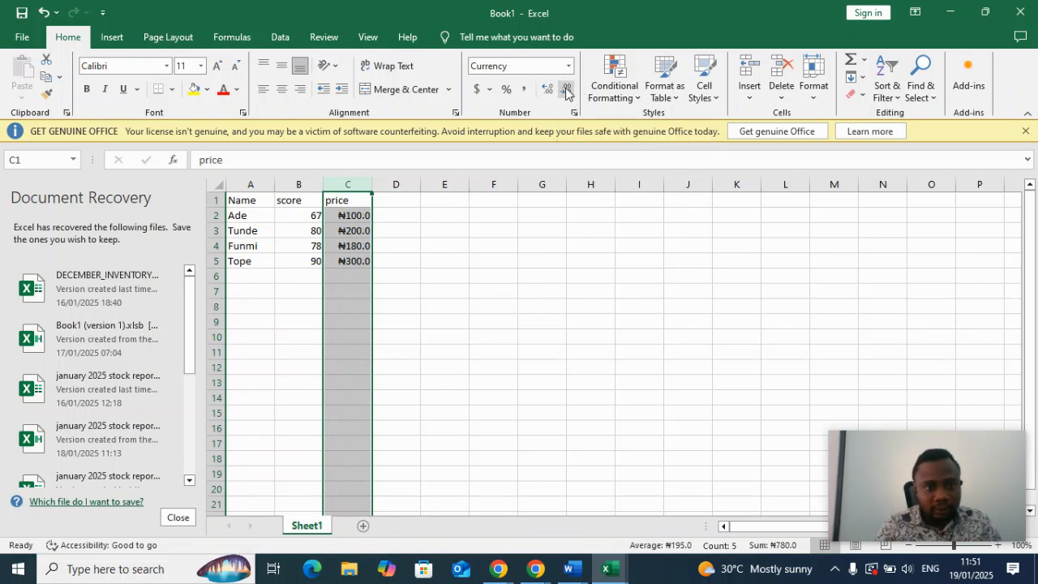
left_click(566, 89)
left_click(548, 243)
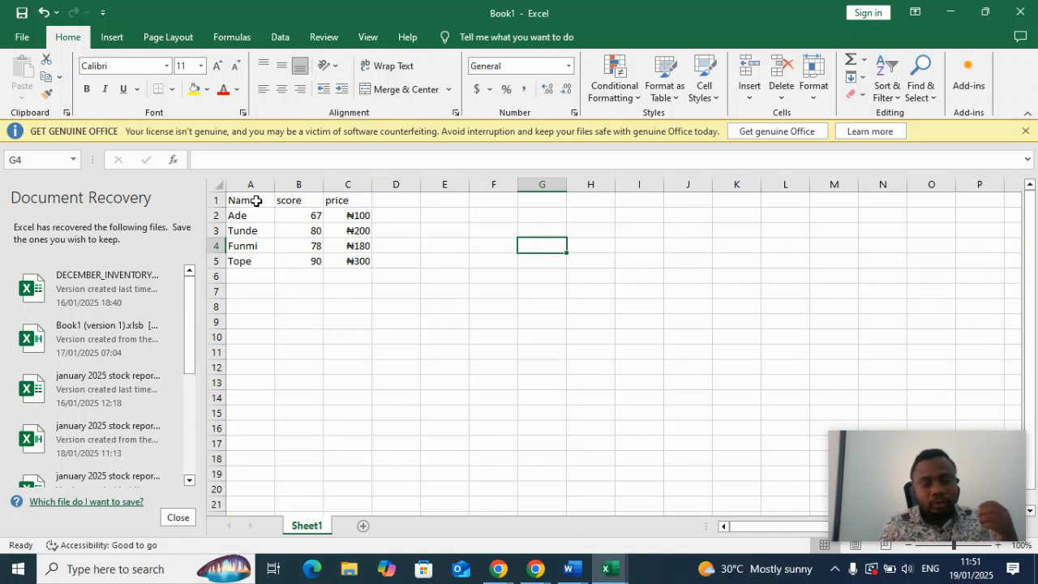
Fill the header cells A1 to C1 with a dark gold theme colour.
left_click_drag(256, 201, 344, 201)
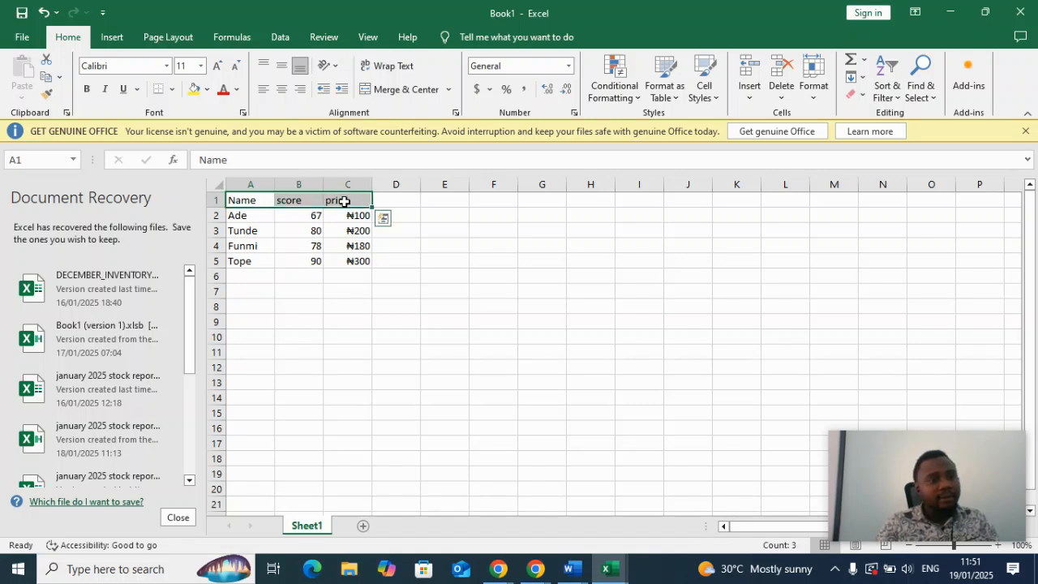
left_click(208, 90)
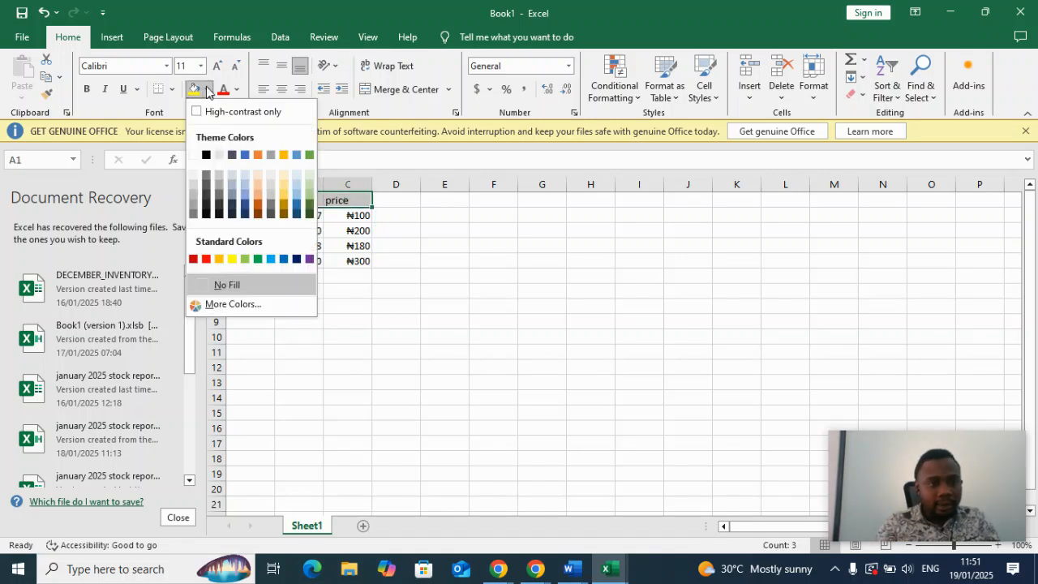
left_click(284, 213)
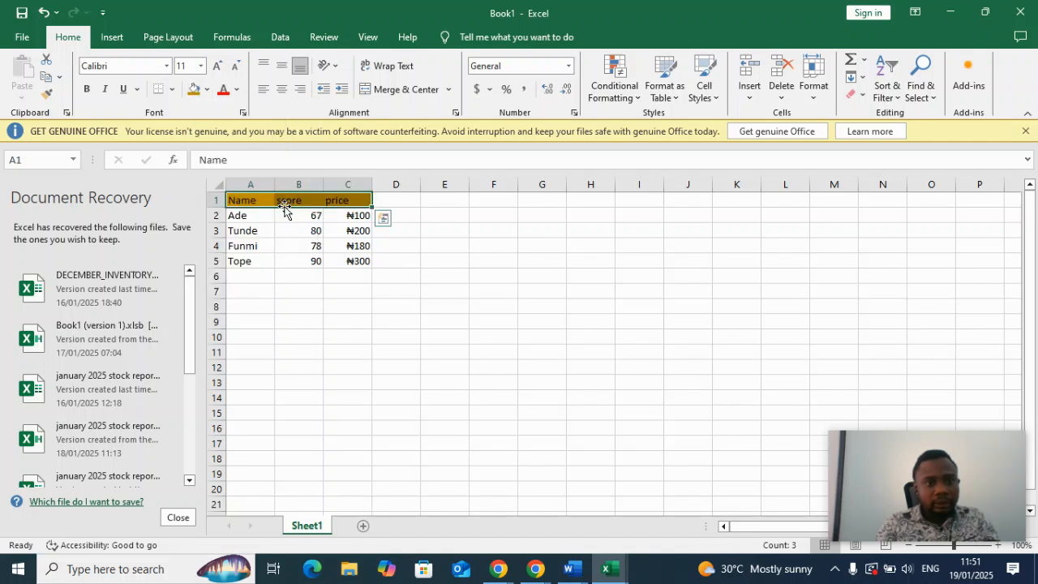
left_click(446, 287)
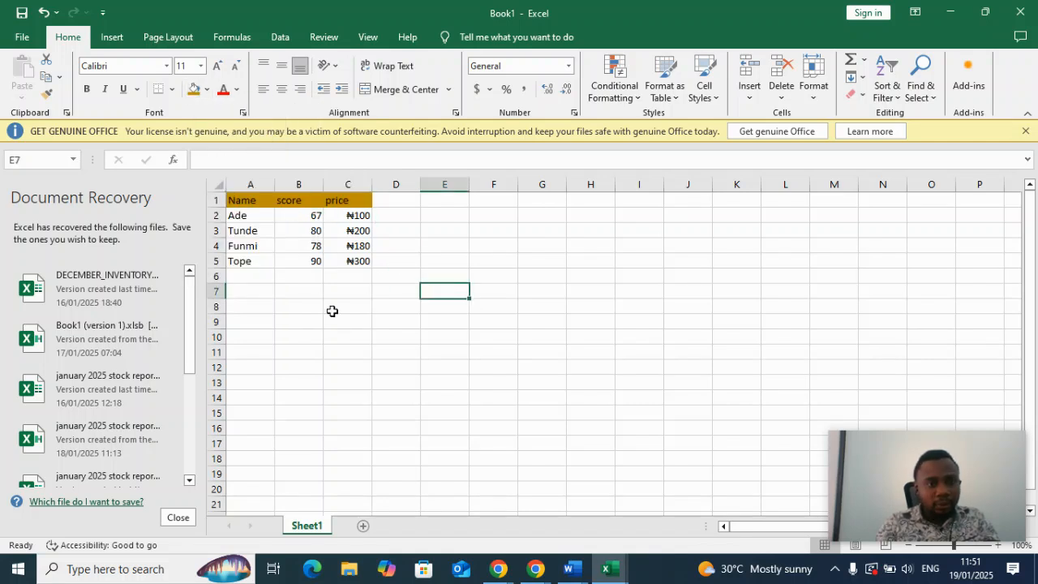
Make the header text in cells A1 to C1 bold.
left_click_drag(332, 311, 269, 197)
left_click(299, 215)
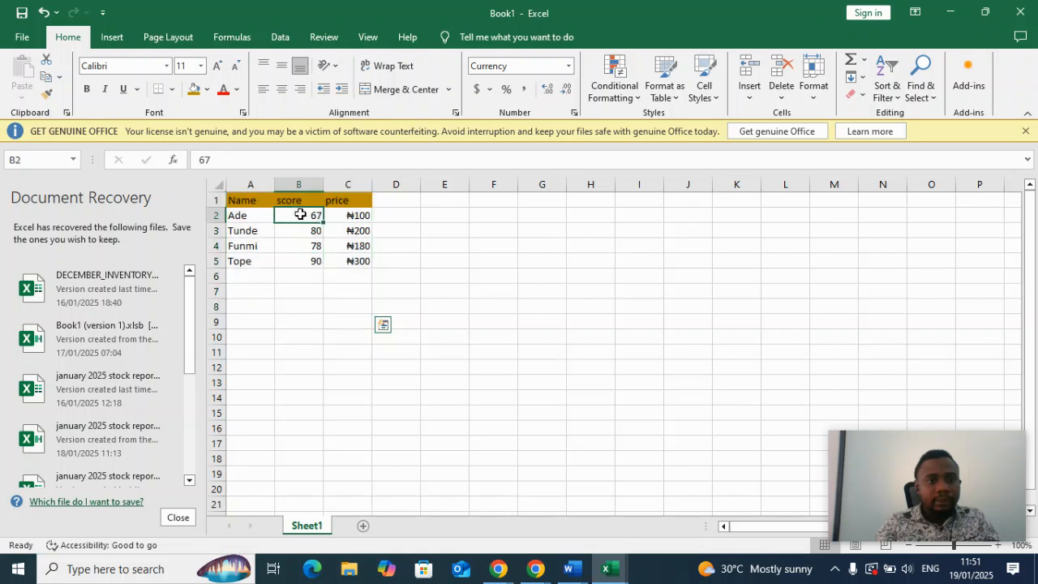
left_click_drag(251, 198, 346, 201)
left_click(87, 92)
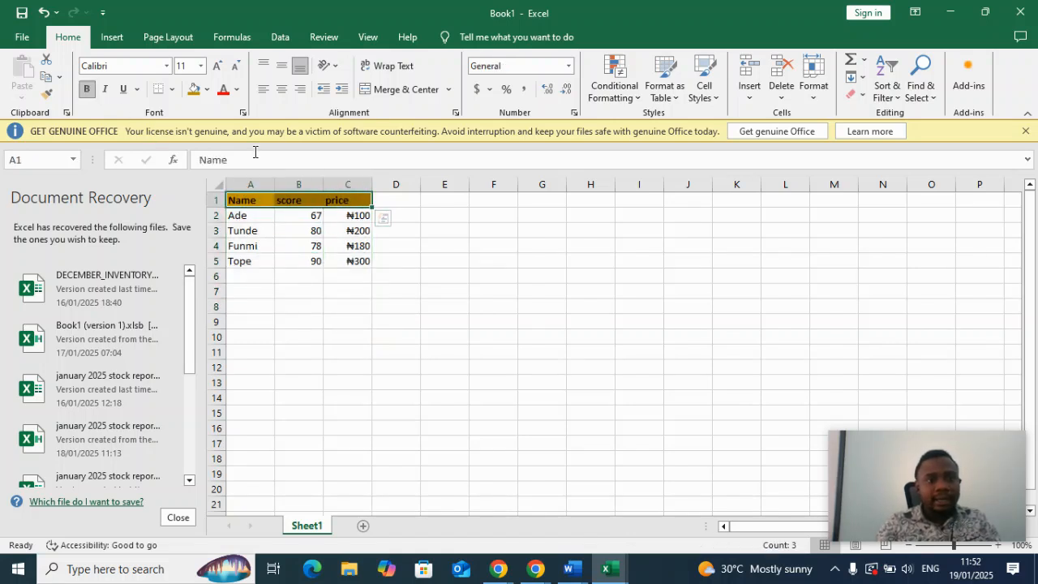
Increase the font size of the empty cell E3 to 12.
left_click(457, 229)
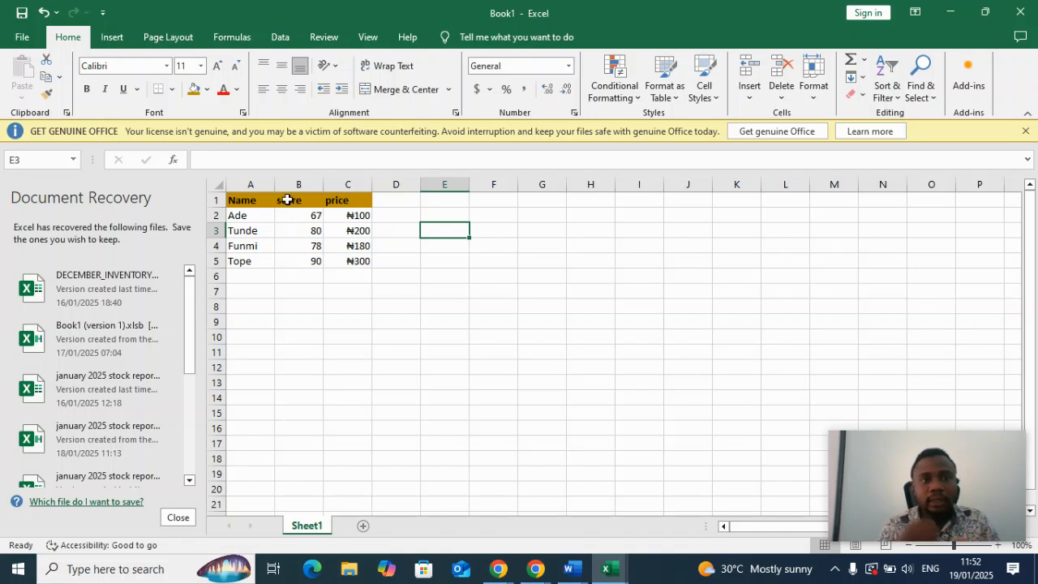
left_click(216, 67)
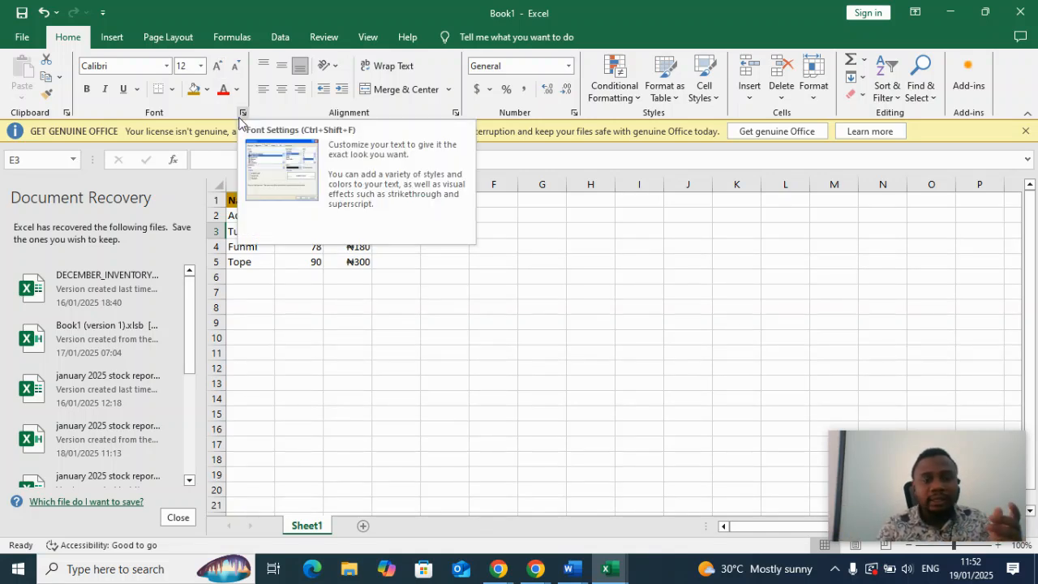
left_click(450, 303)
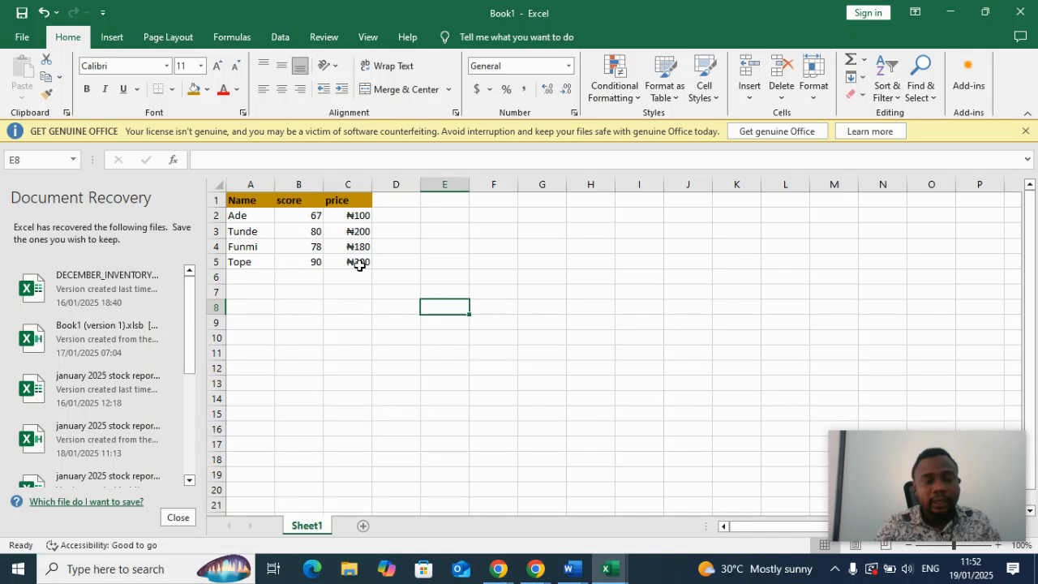
Apply All Borders to the whole table, cells A1 to C5.
left_click(261, 206)
left_click_drag(261, 206, 343, 262)
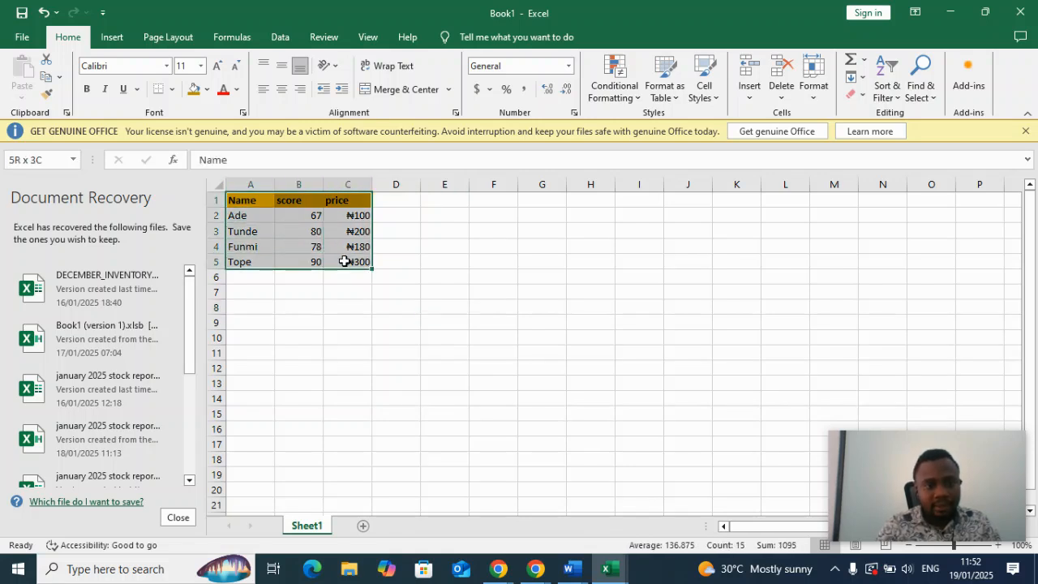
left_click(171, 91)
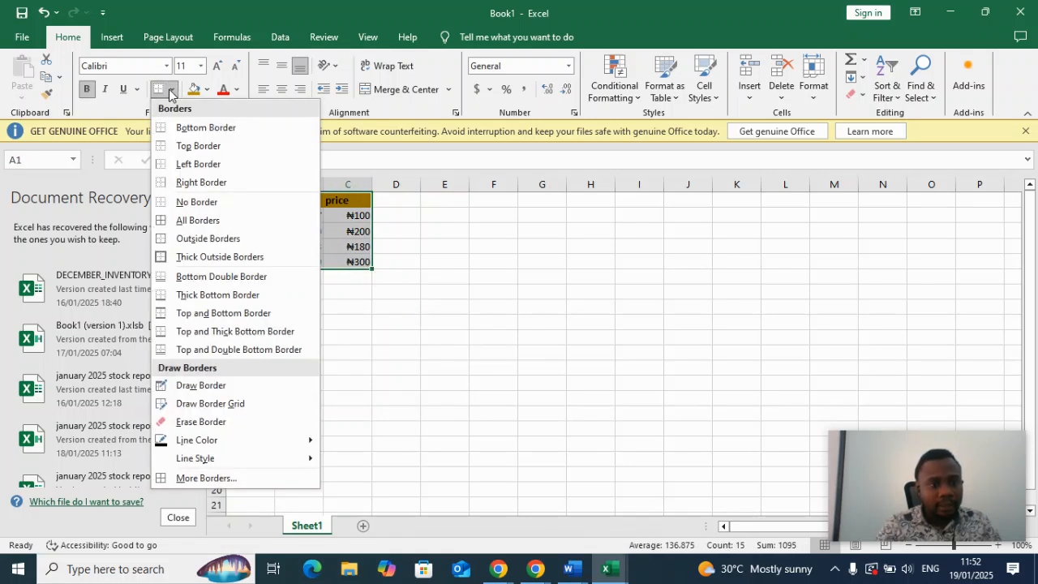
left_click(189, 221)
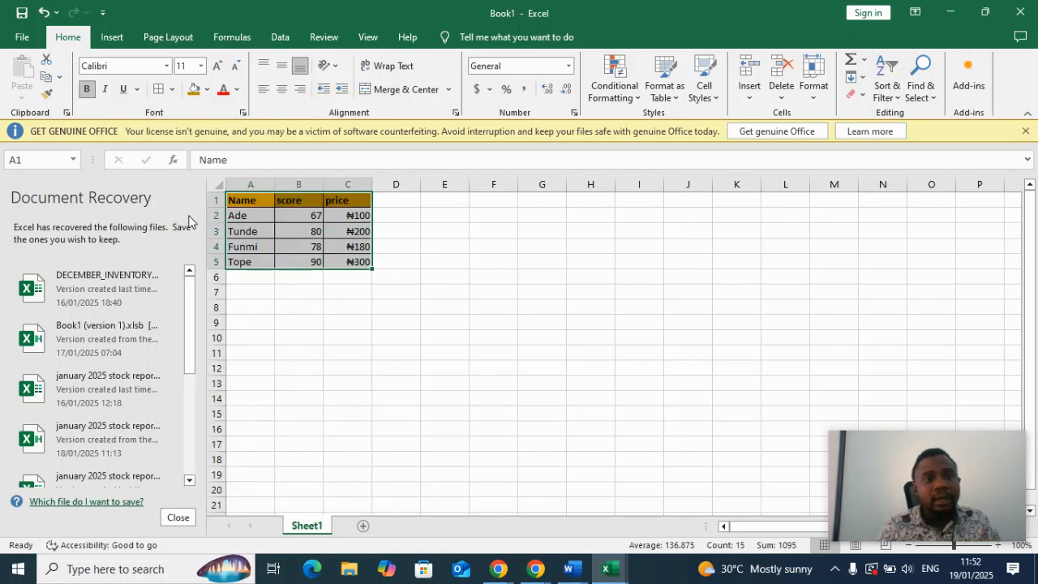
left_click(497, 263)
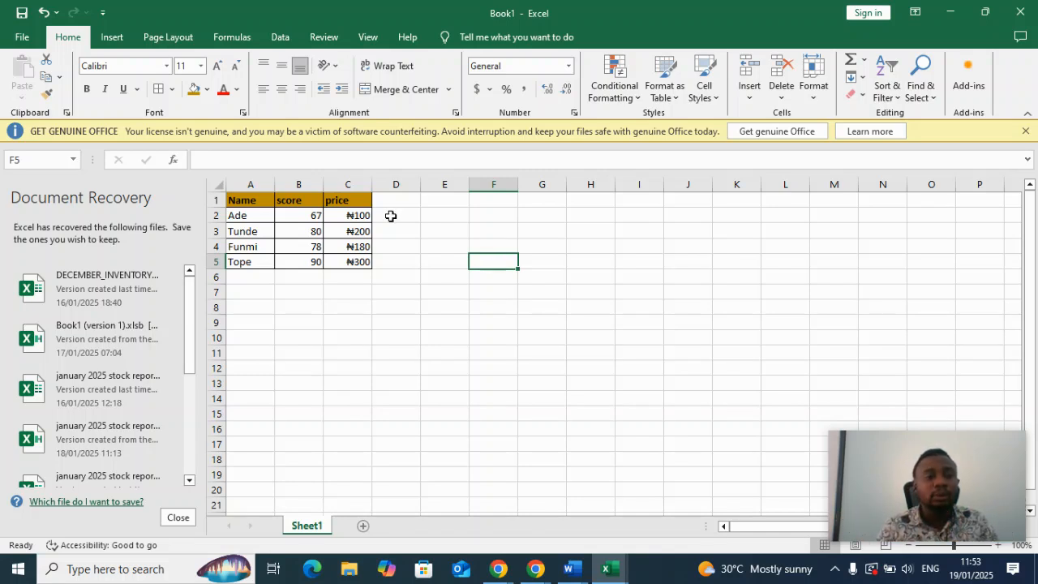
Center the contents of the table cells A1 to C5 horizontally.
left_click_drag(253, 199, 331, 259)
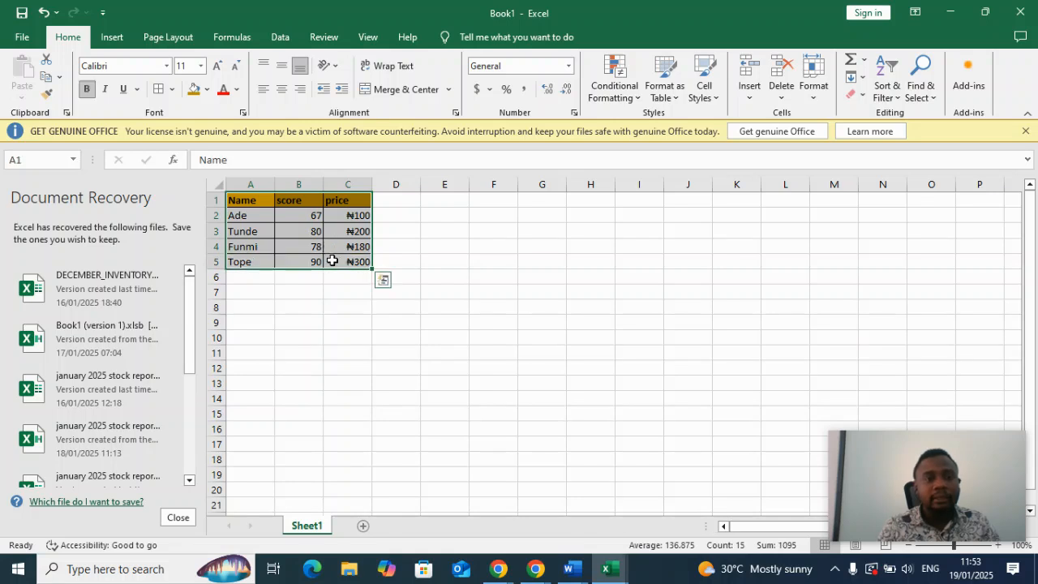
left_click(281, 96)
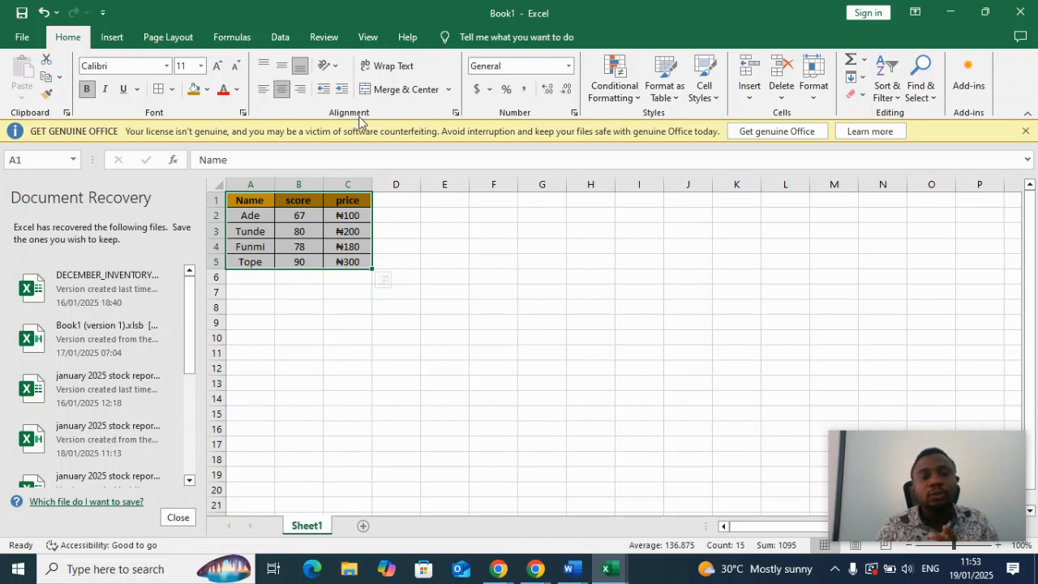
left_click(458, 280)
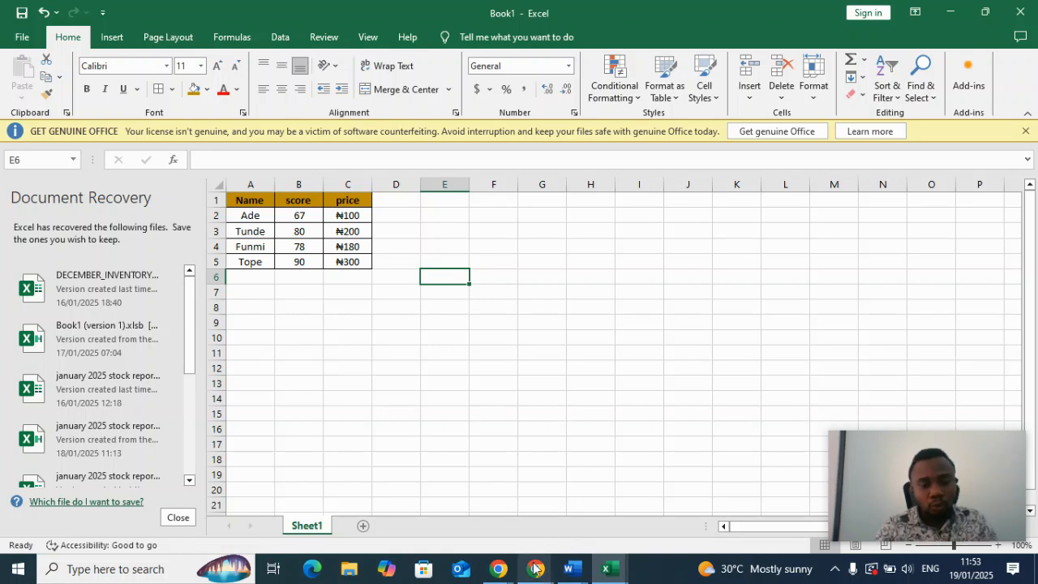
mouse_move(500, 571)
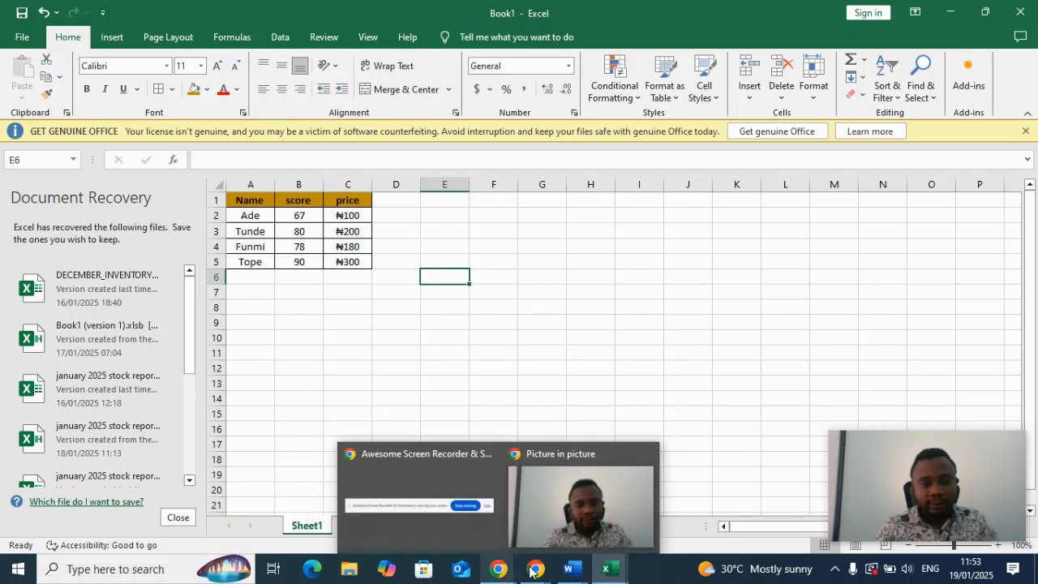
mouse_move(537, 571)
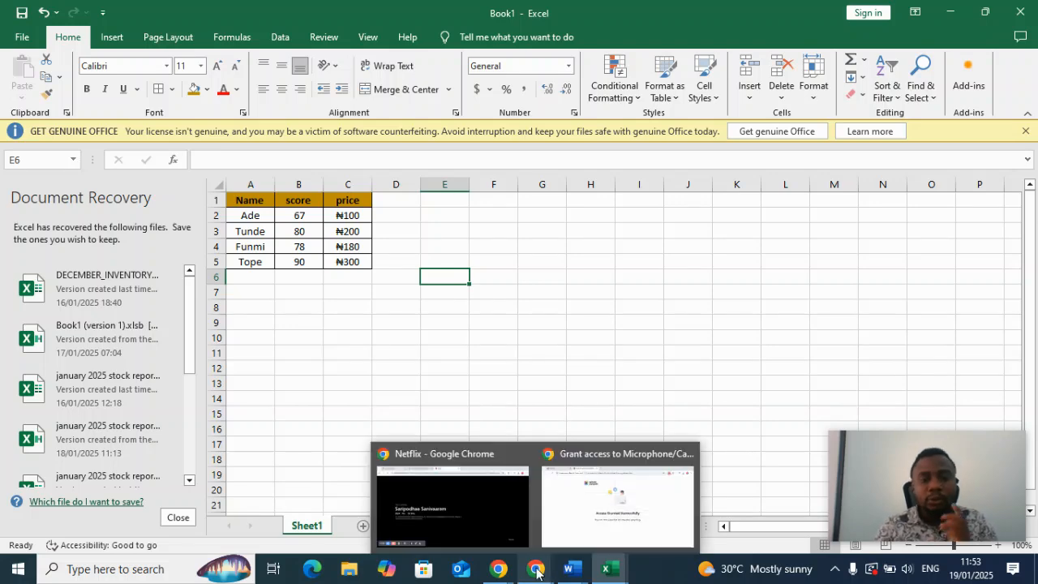
left_click(596, 501)
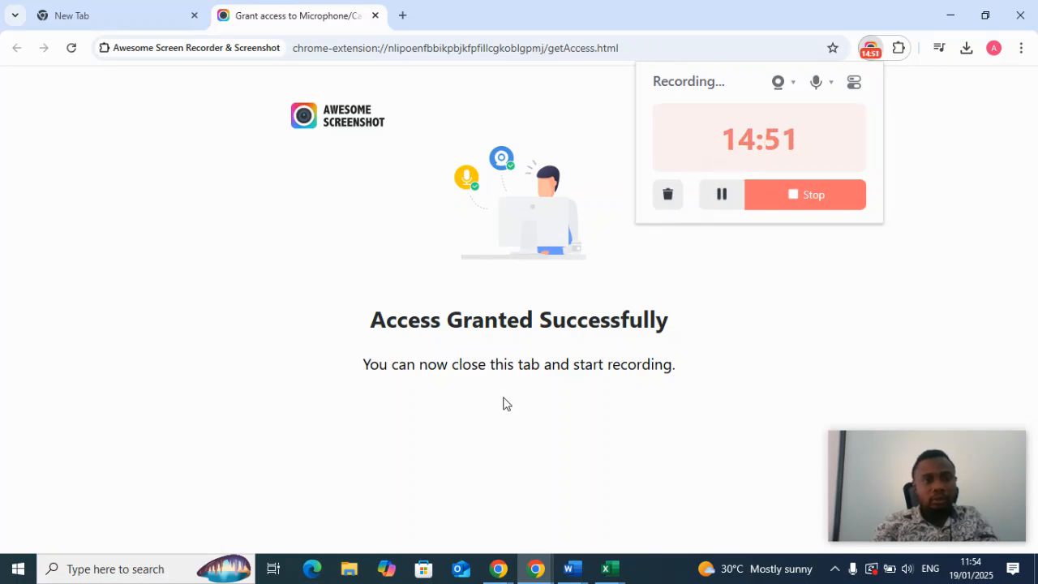
mouse_move(610, 578)
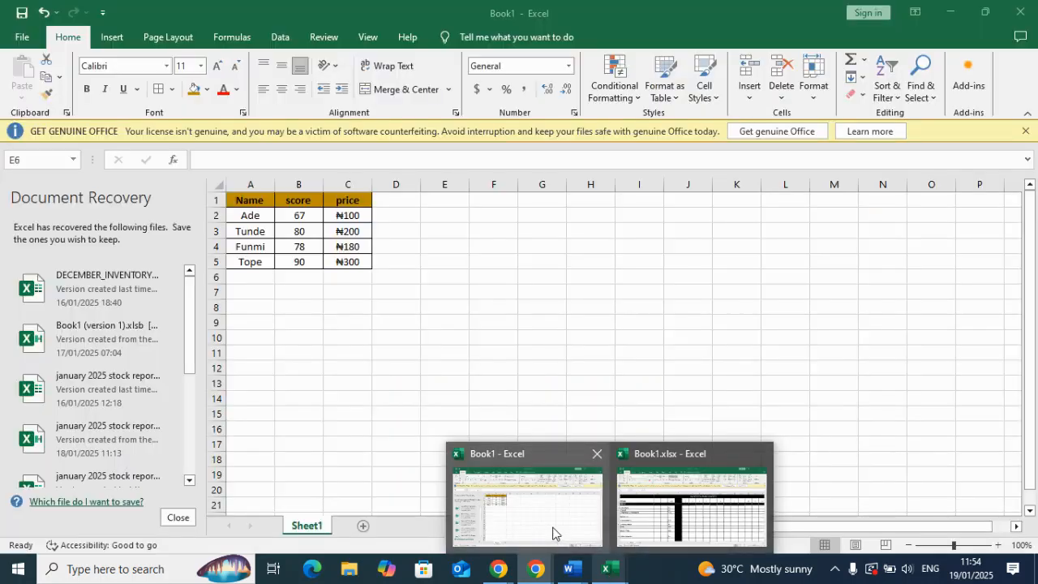
left_click(553, 532)
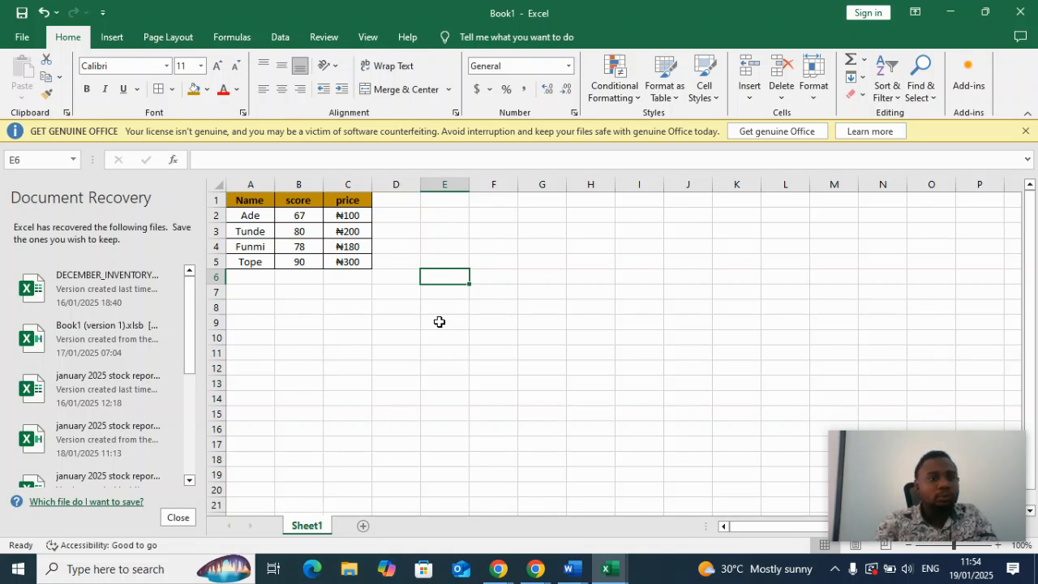
left_click(448, 184)
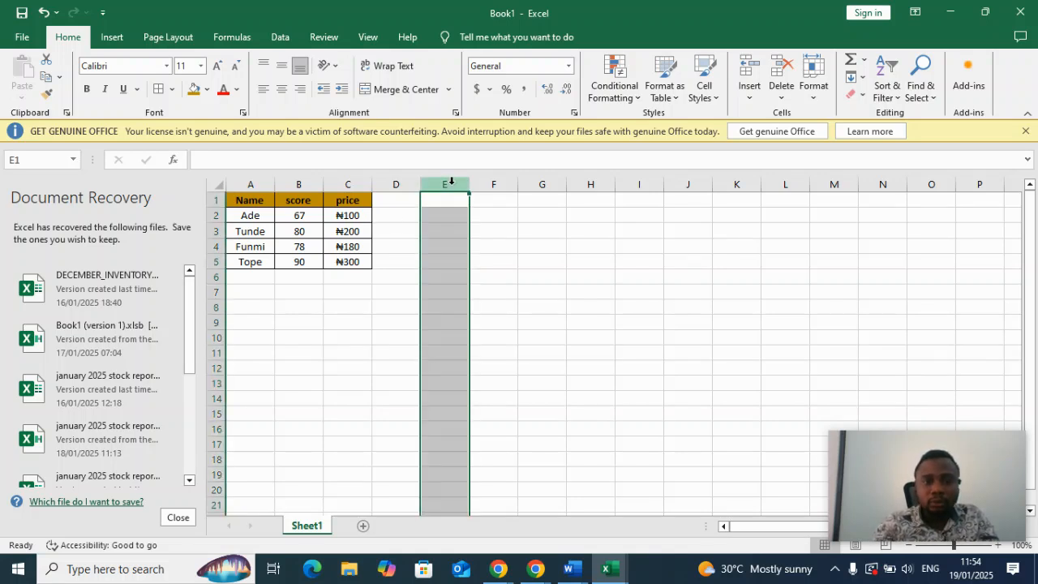
left_click(568, 66)
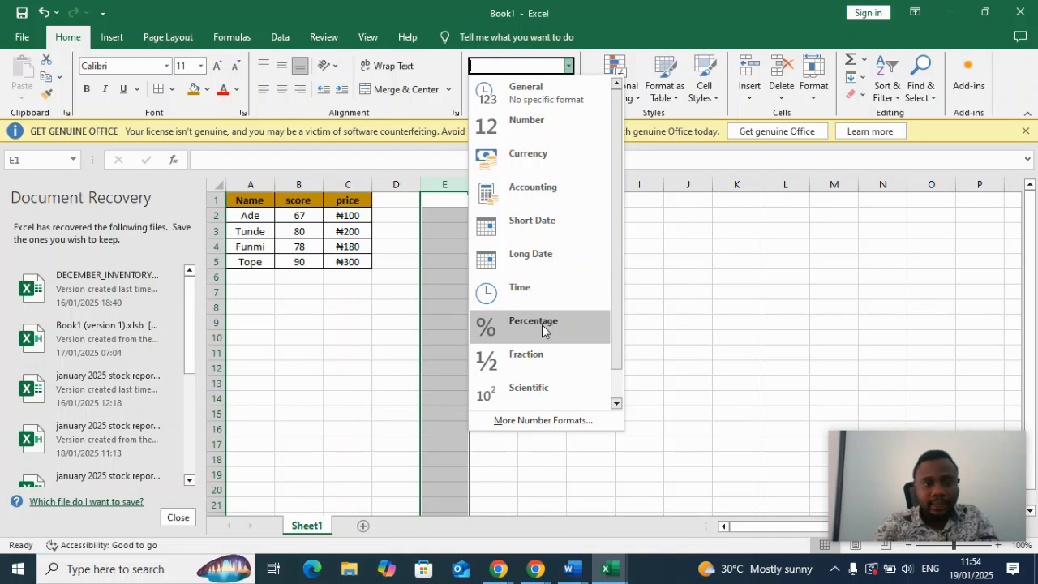
left_click(303, 305)
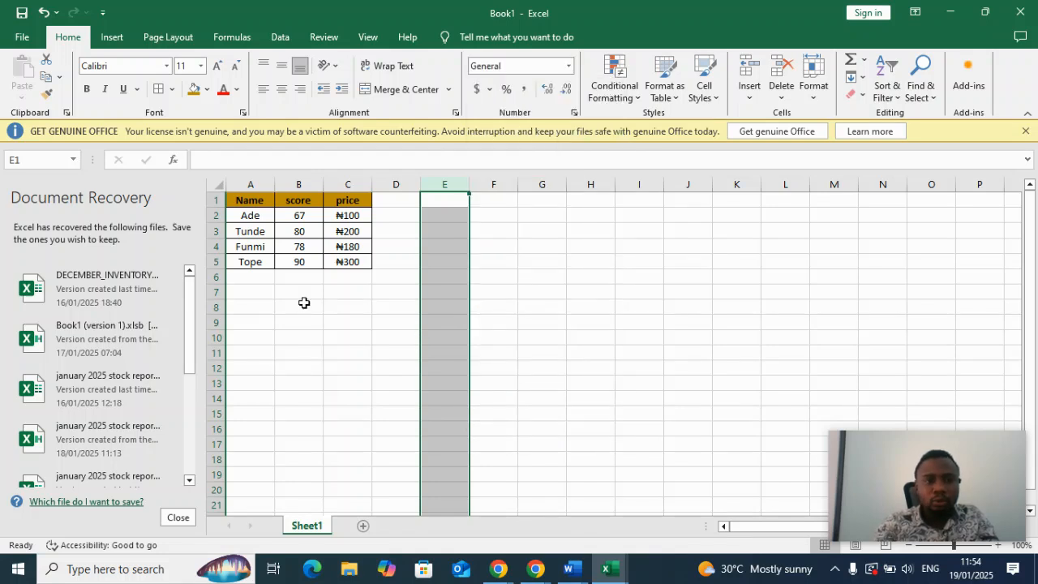
Format column B as Percentage with no decimal places.
left_click(298, 184)
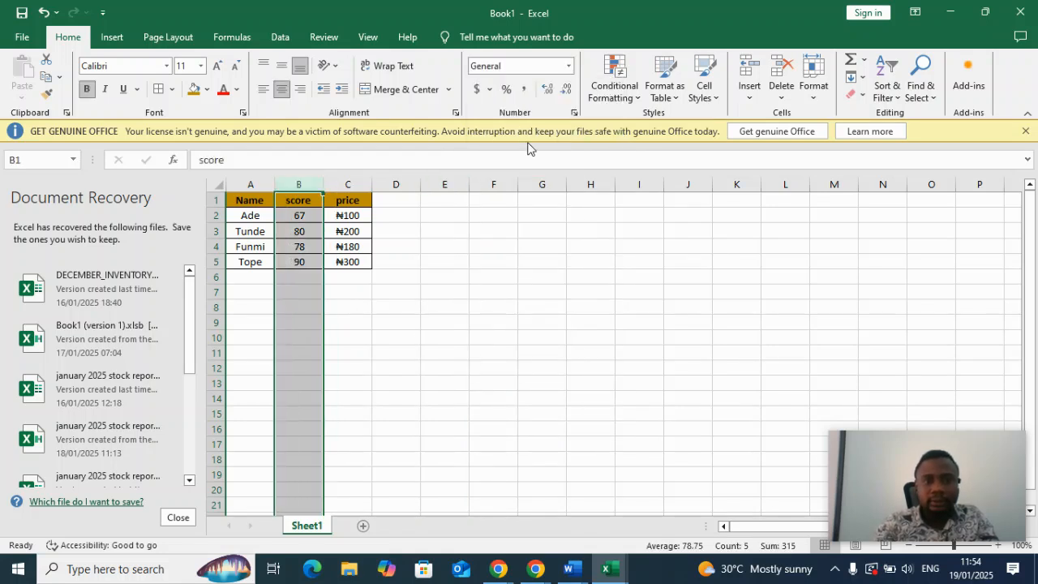
left_click(570, 63)
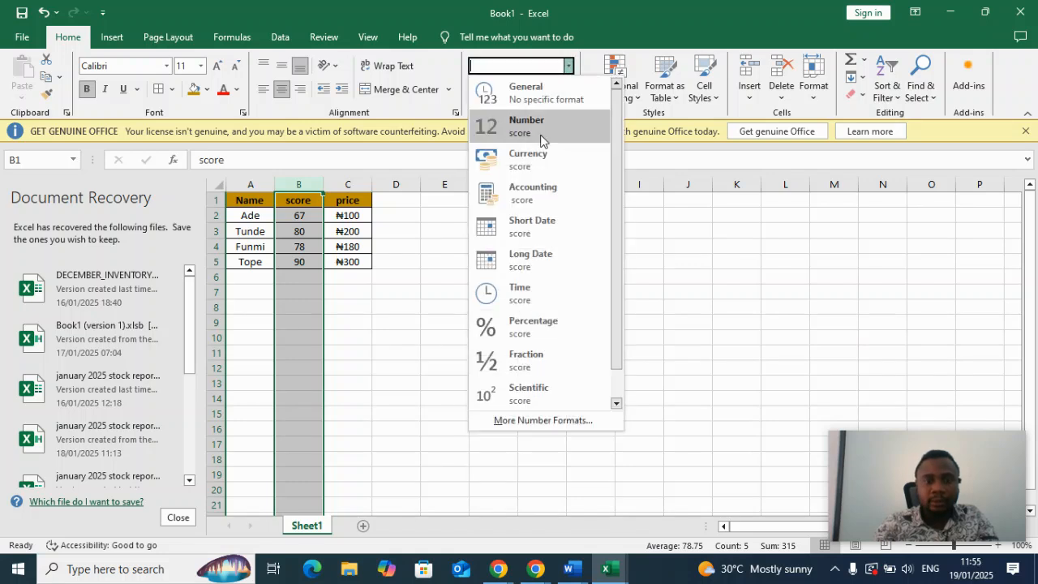
left_click(540, 324)
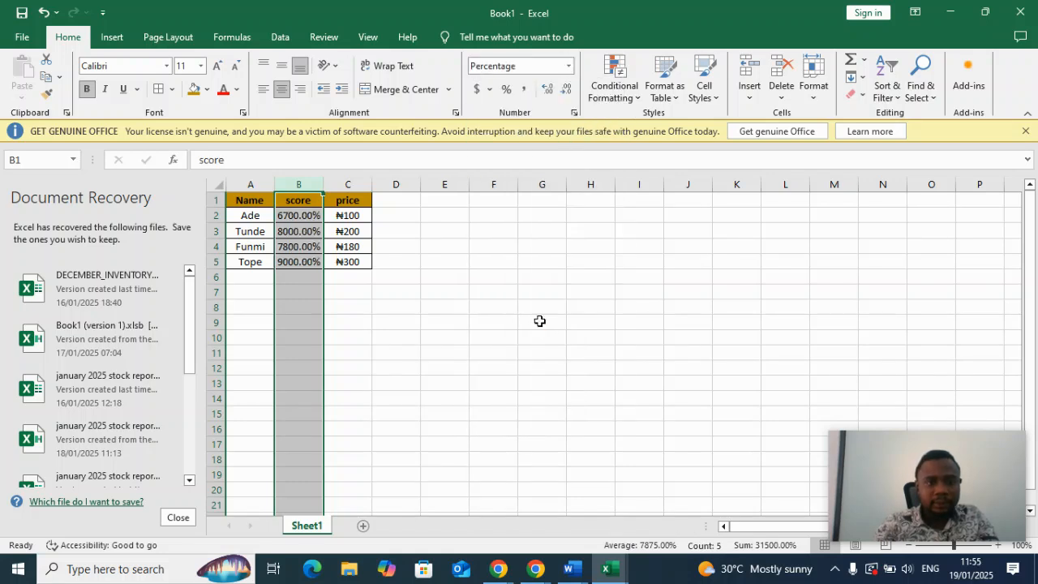
left_click(564, 91)
left_click(565, 91)
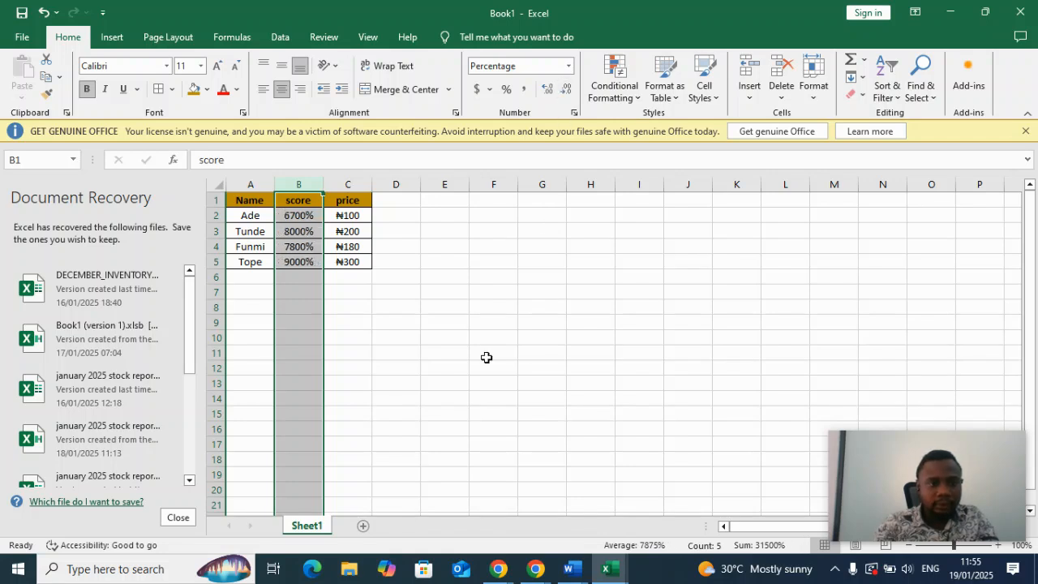
Correct the scores in cells B2 and B3 to 67% and 80%.
left_click(304, 215)
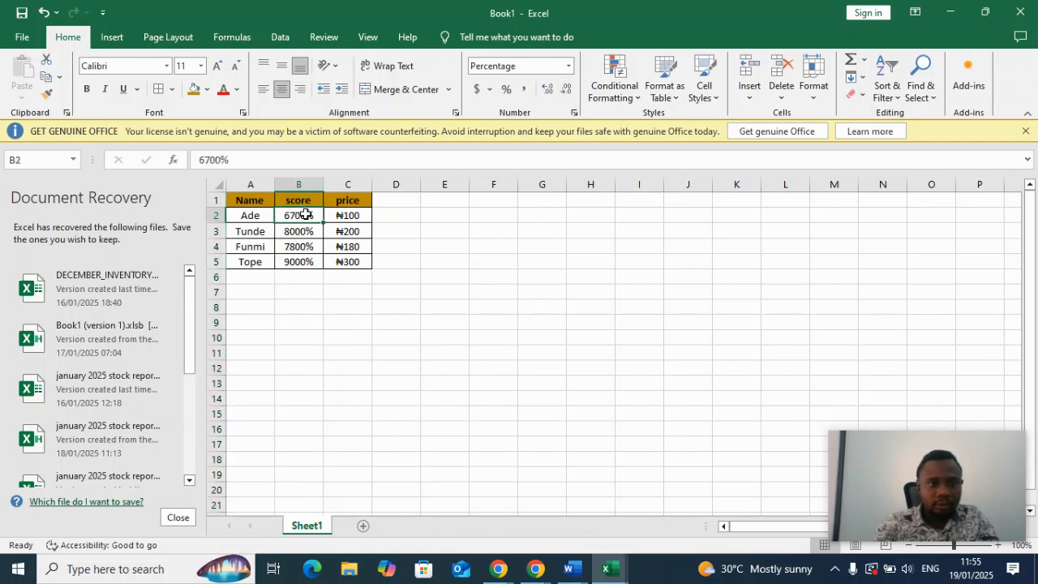
type("67")
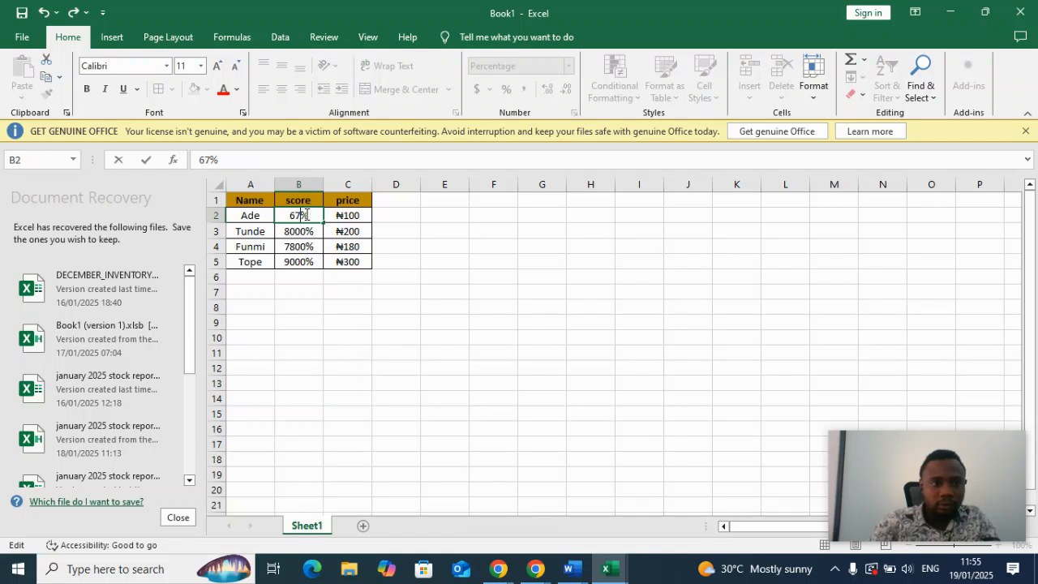
left_click(303, 233)
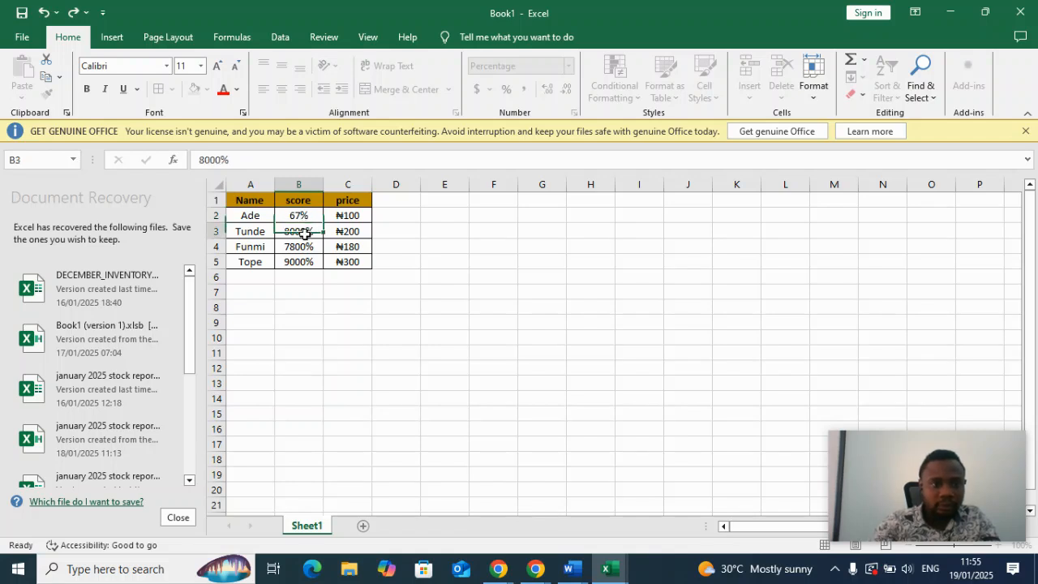
double_click(304, 233)
key("BackSpace")
Correct the scores in cells B4 and B5 to 78% and 90%.
key("BackSpace")
left_click(302, 249)
double_click(305, 248)
key("BackSpace")
key("BackSpace")
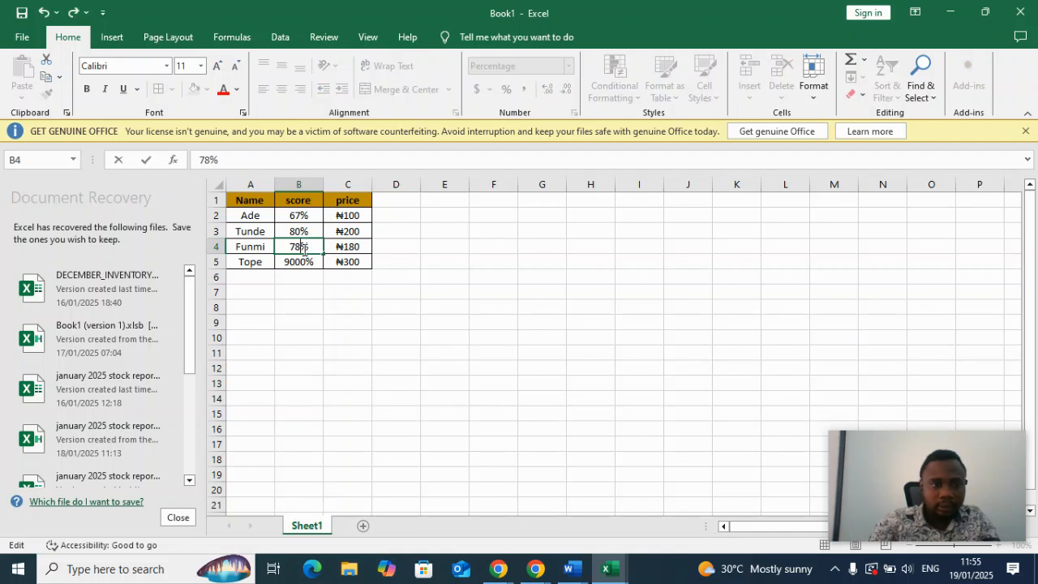
left_click(304, 265)
double_click(306, 267)
key("BackSpace")
key("BackSpace")
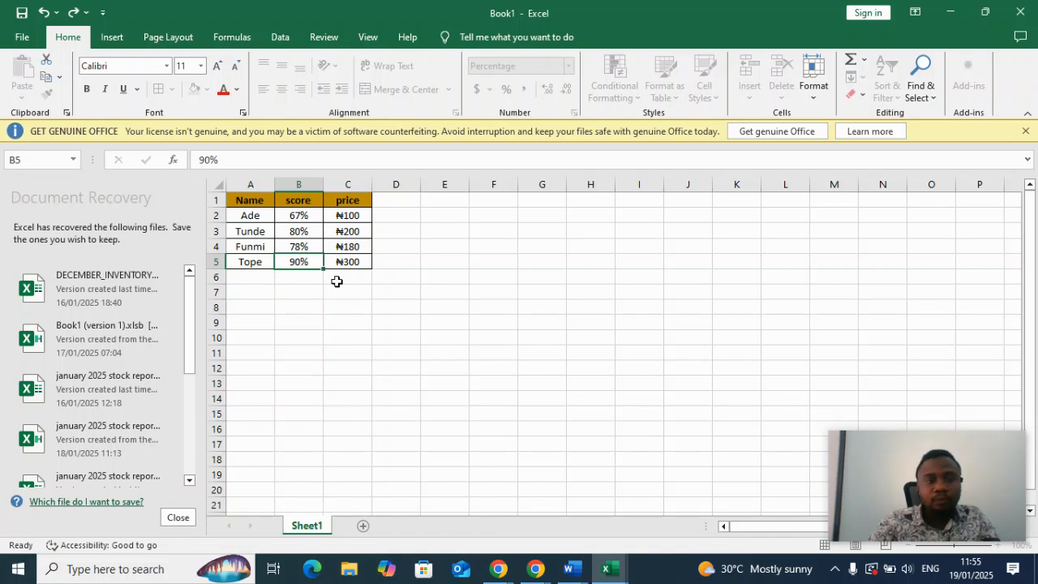
key("Return")
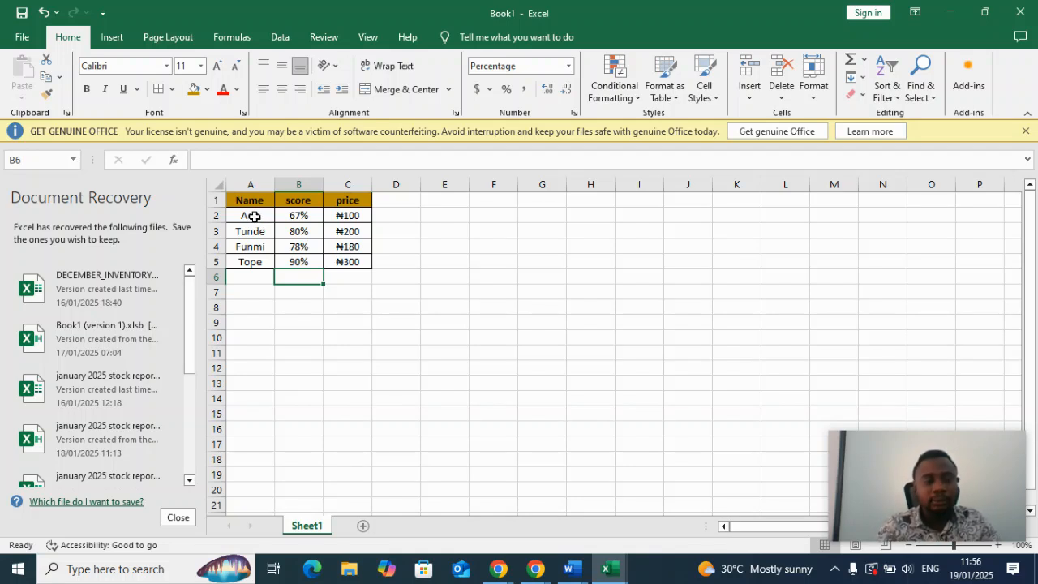
Sort the names in A2 to A5 from A to Z, expanding the selection to include the neighbouring columns.
left_click_drag(254, 217, 254, 262)
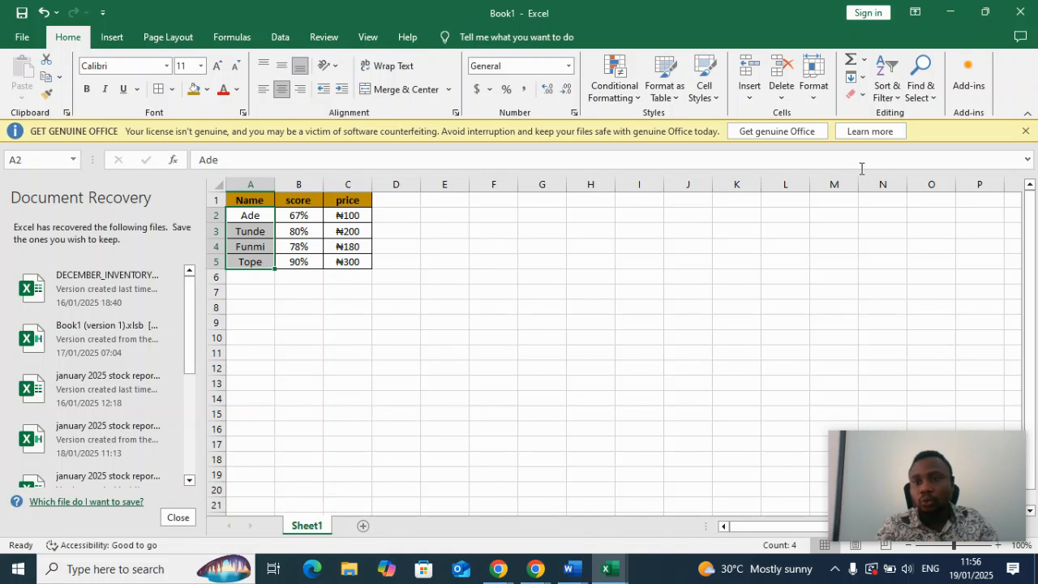
left_click(888, 99)
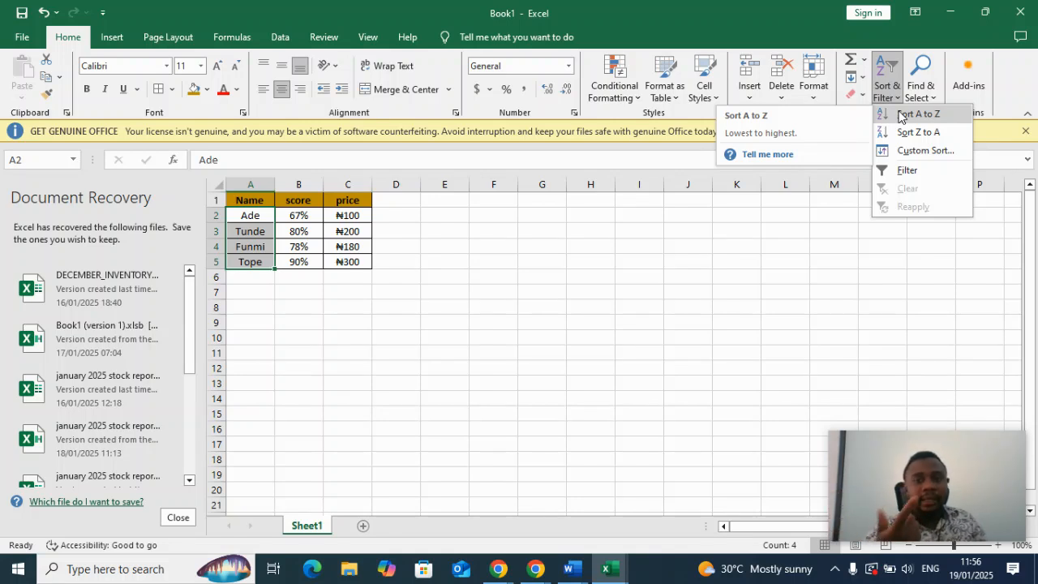
left_click(900, 117)
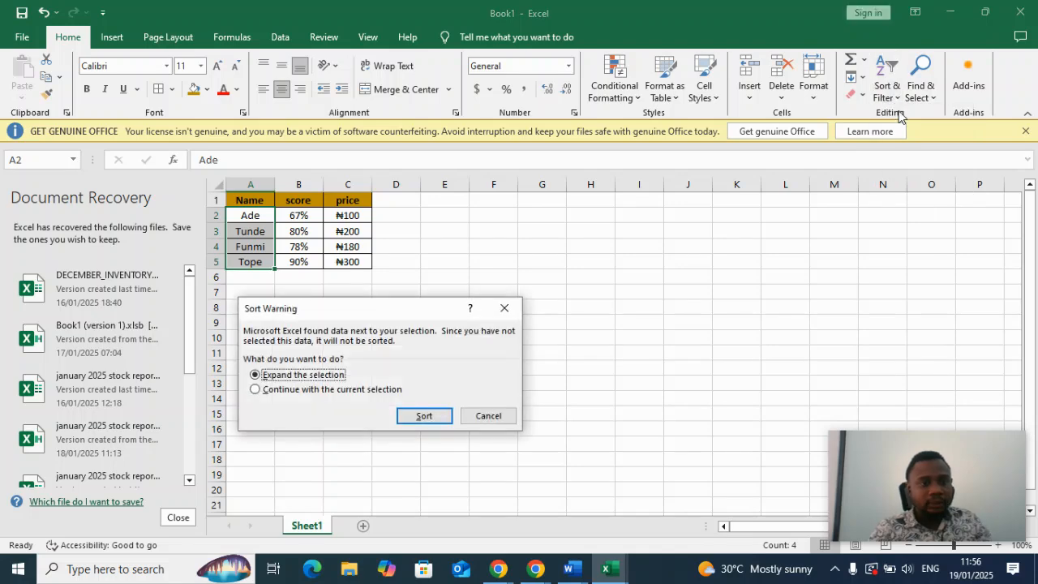
left_click(429, 415)
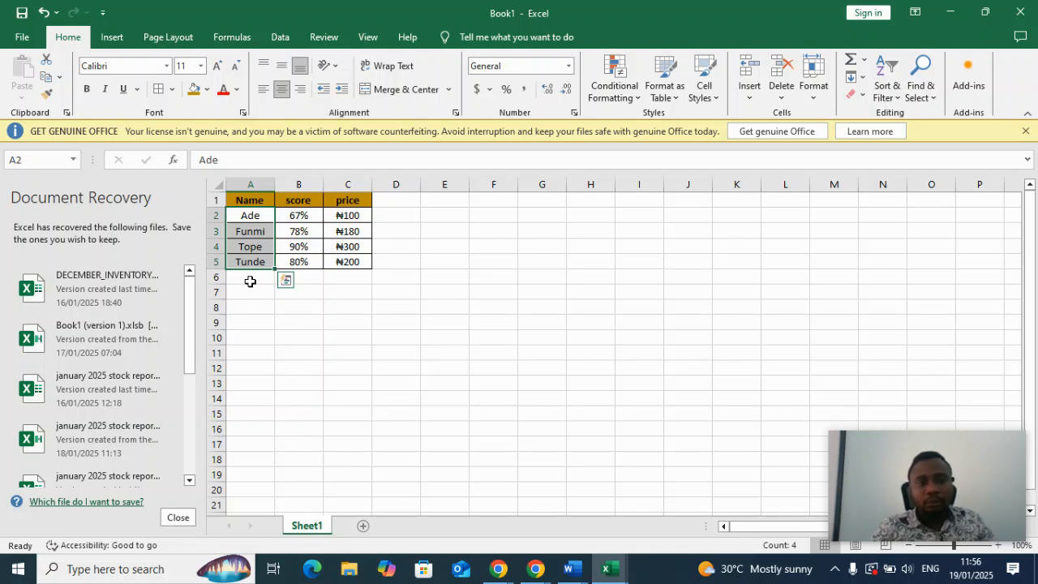
Add a filter to the Name column and show only the names from rows 2 and 3, excluding blanks.
left_click(251, 184)
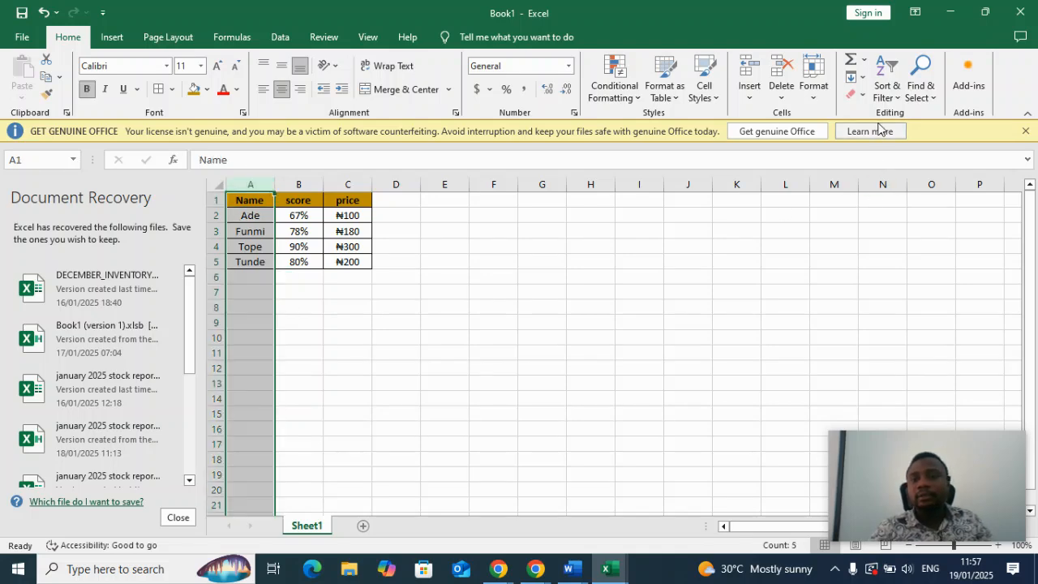
left_click(898, 97)
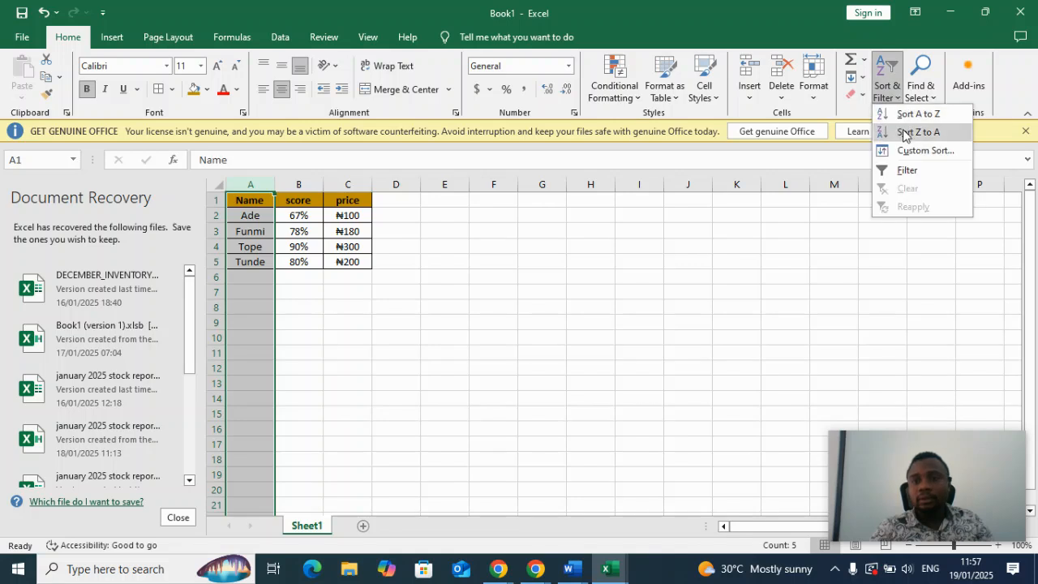
left_click(907, 170)
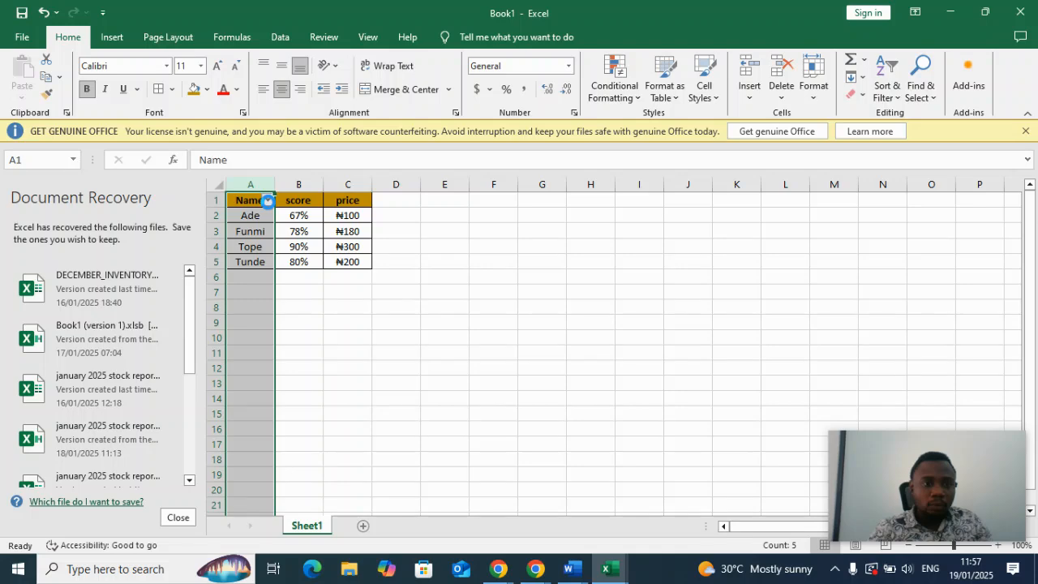
left_click(268, 202)
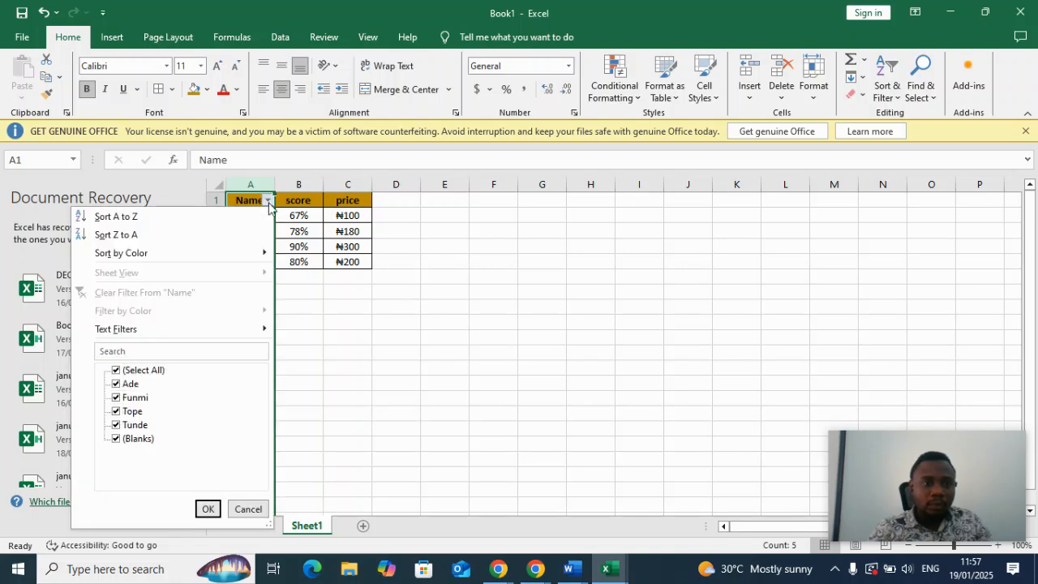
left_click(116, 439)
left_click(117, 425)
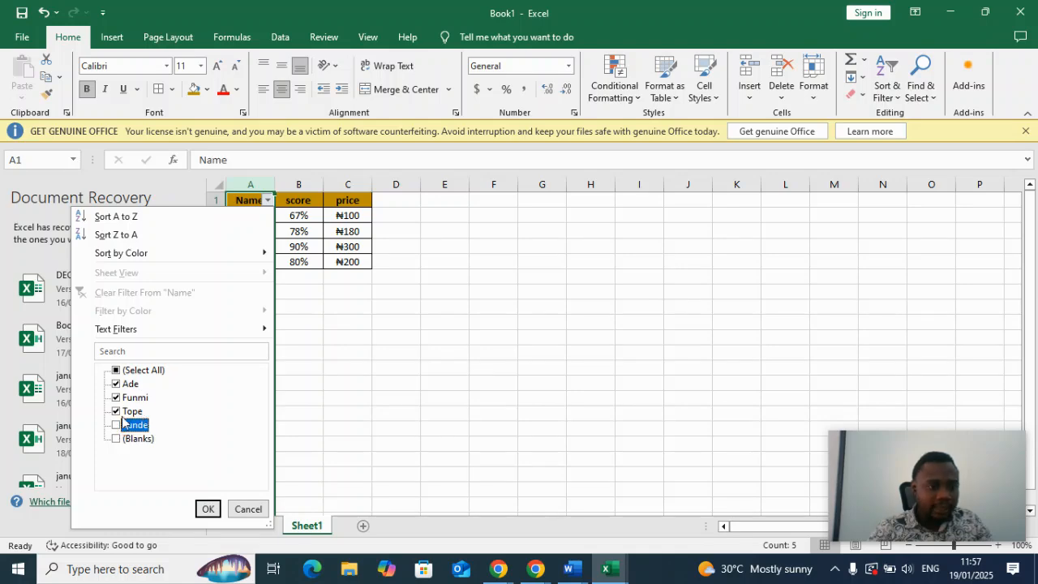
left_click(117, 412)
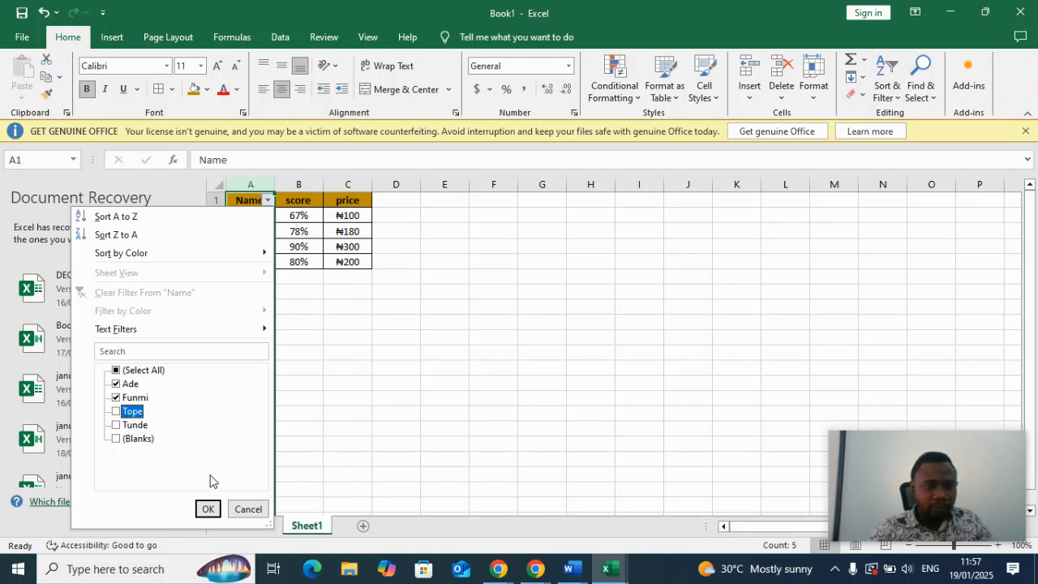
left_click(210, 509)
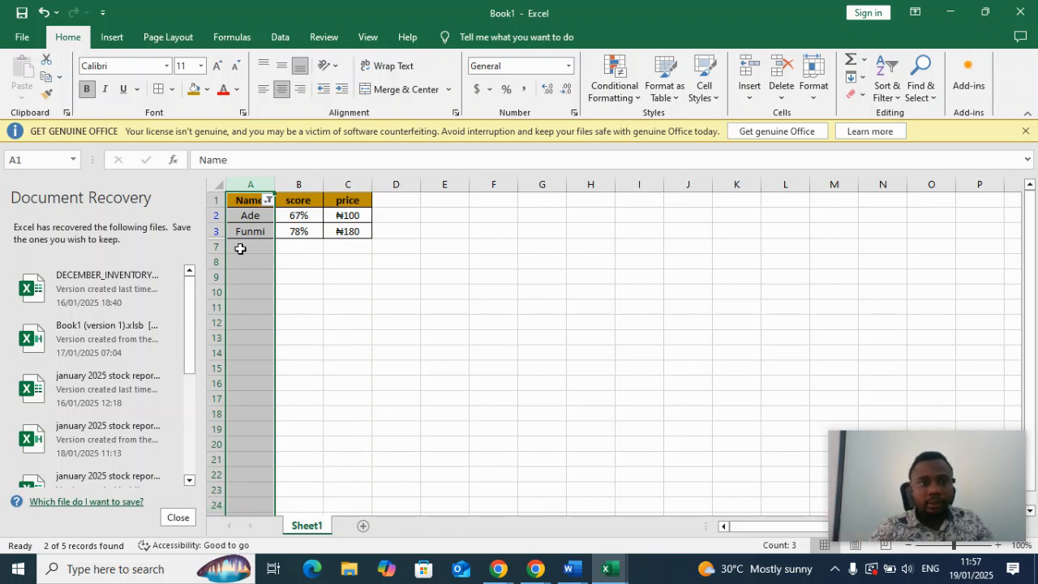
Undo the name filtering and the added filter on the Name column.
left_click(286, 279)
key("ctrl+z")
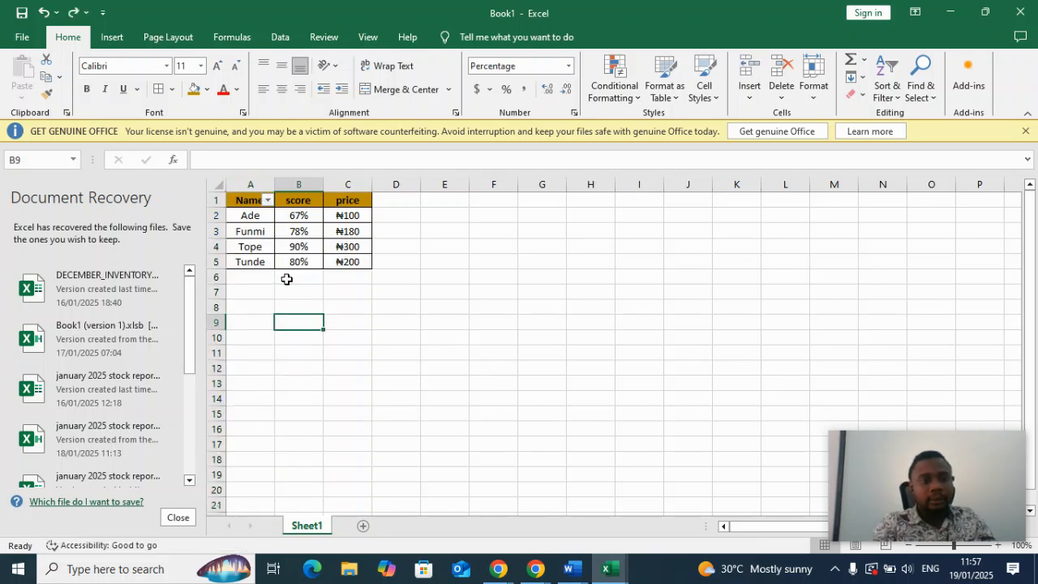
key("ctrl+z")
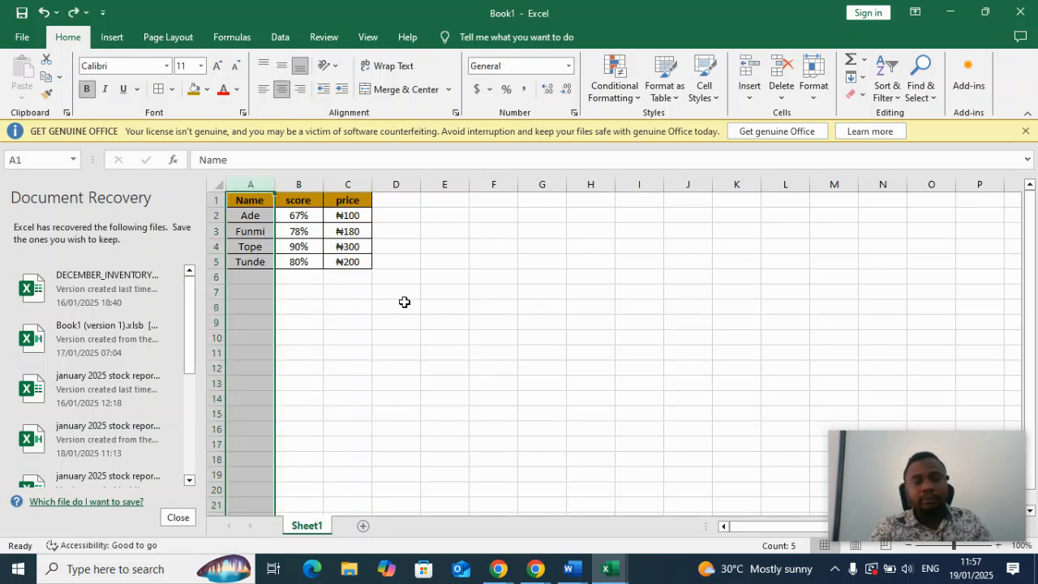
left_click(409, 306)
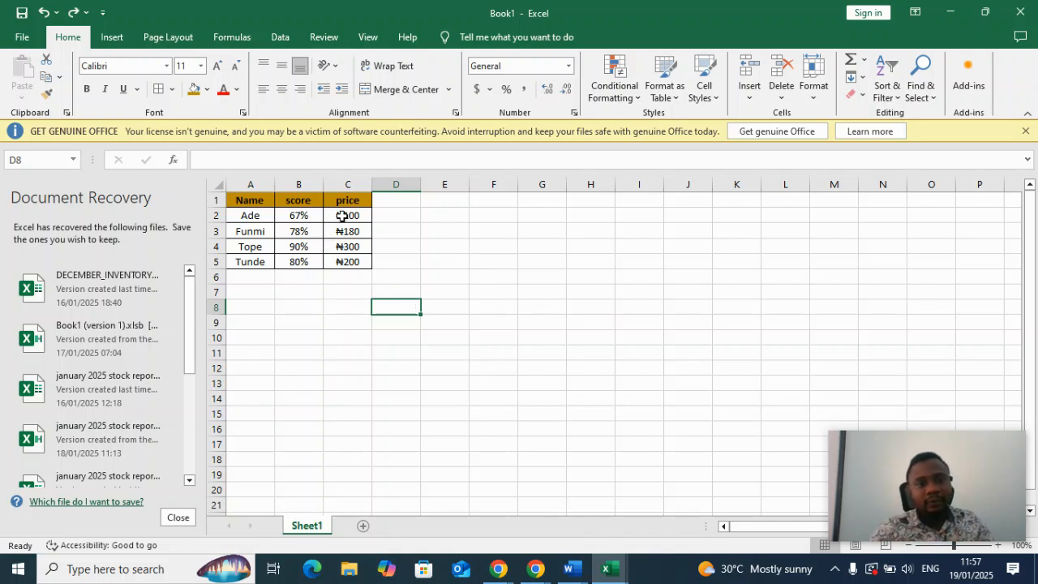
Total the prices in C2 to C5 with AutoSum, placing the sum in cell C6.
left_click_drag(341, 215, 346, 279)
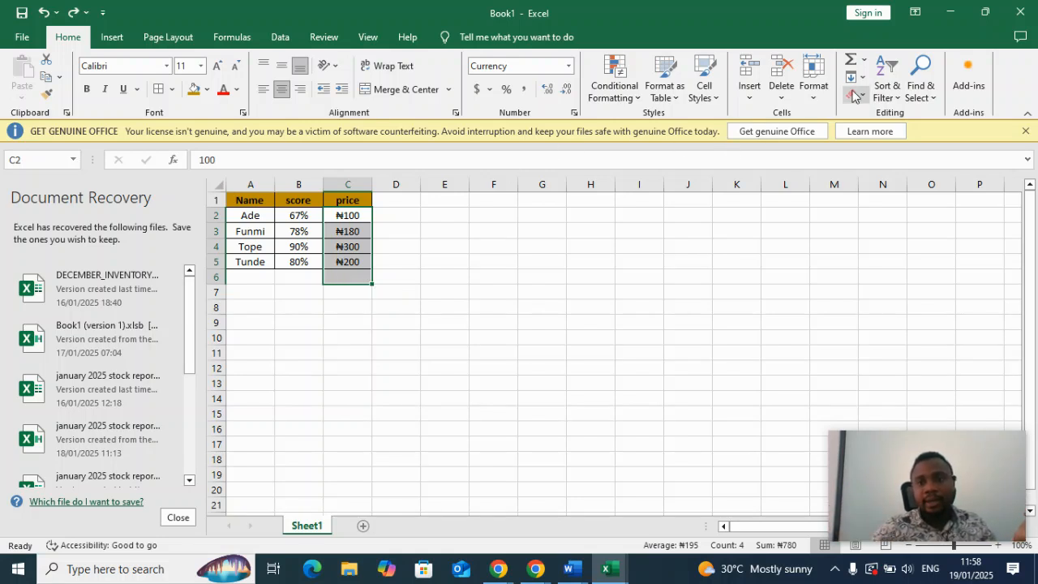
left_click(851, 59)
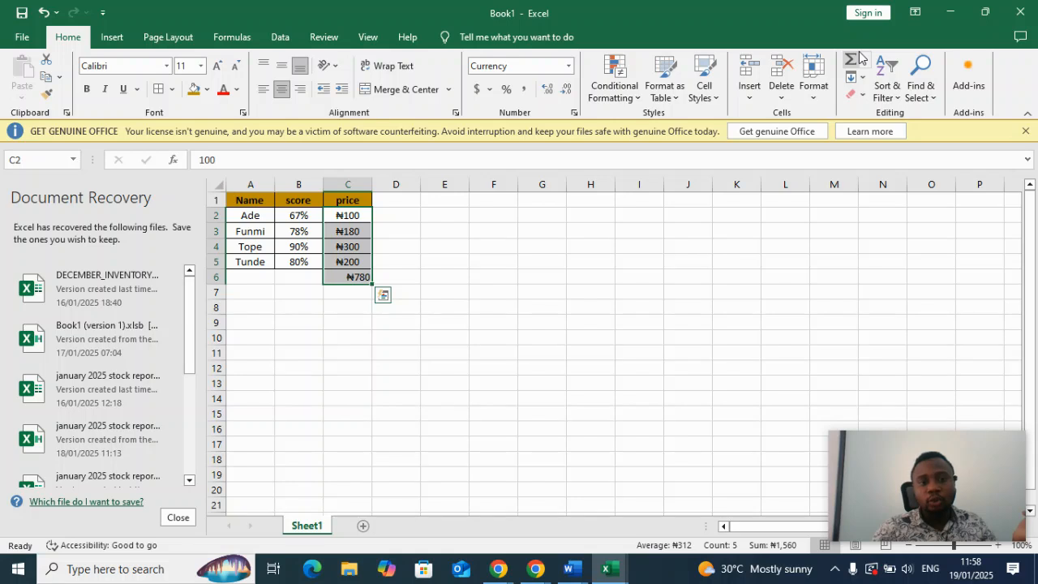
left_click(357, 322)
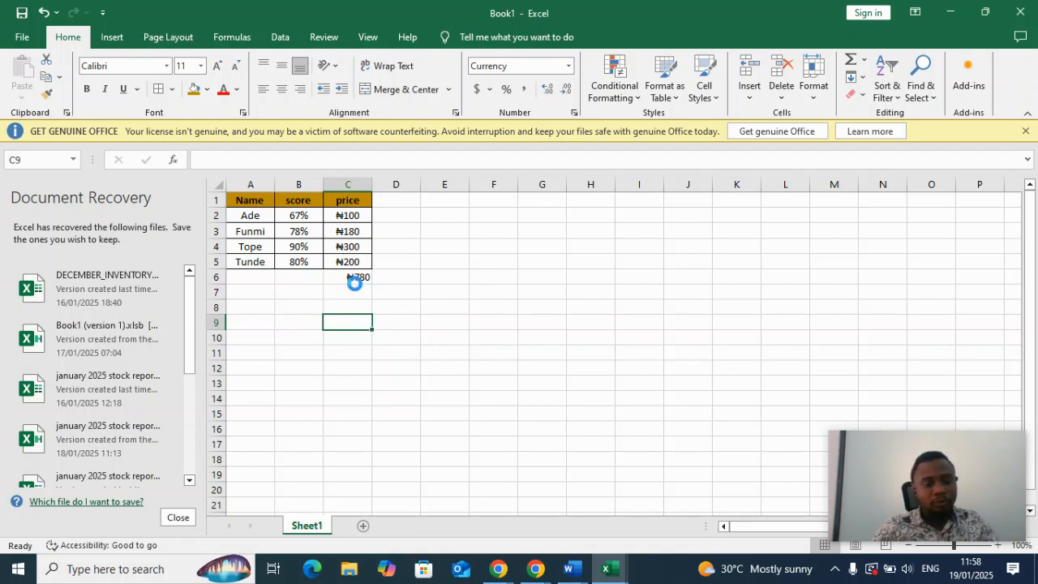
Undo the price total in C6 and look through the list of AutoSum functions.
key("ctrl+z")
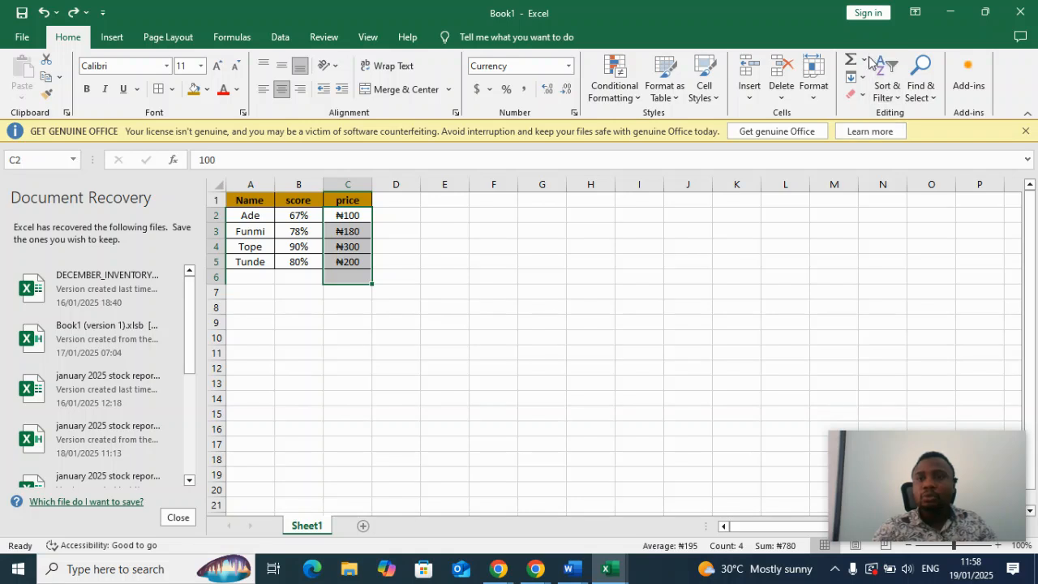
left_click(864, 60)
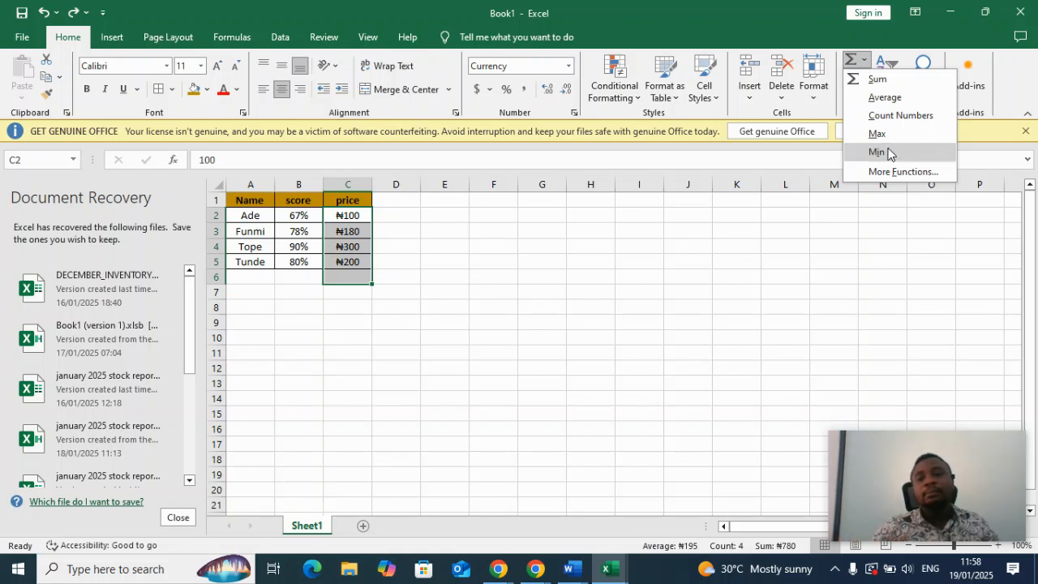
left_click(895, 269)
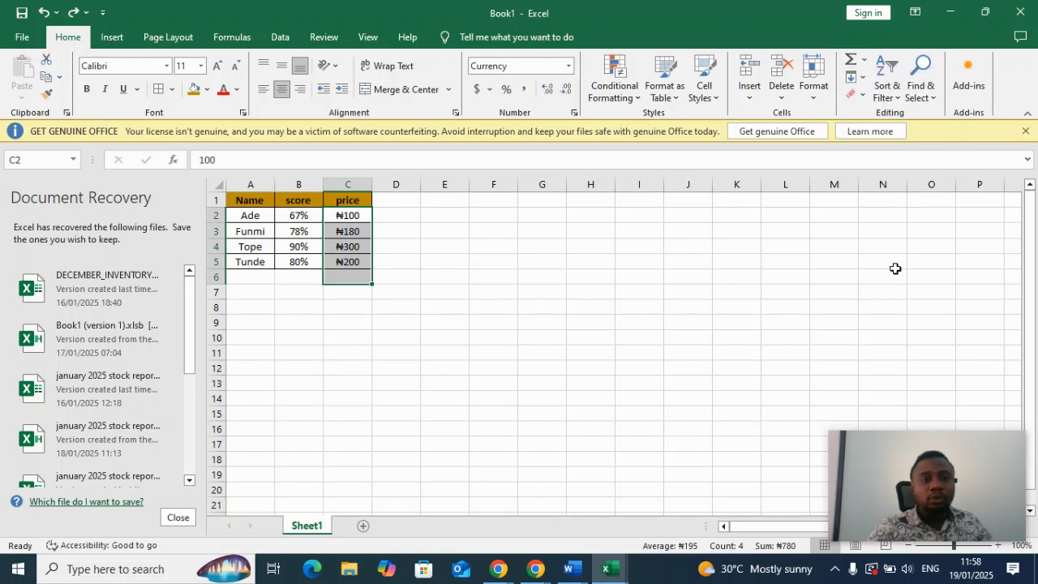
Enter the label "sum of price" in cell A8 and reselect that cell.
left_click(248, 307)
type("s")
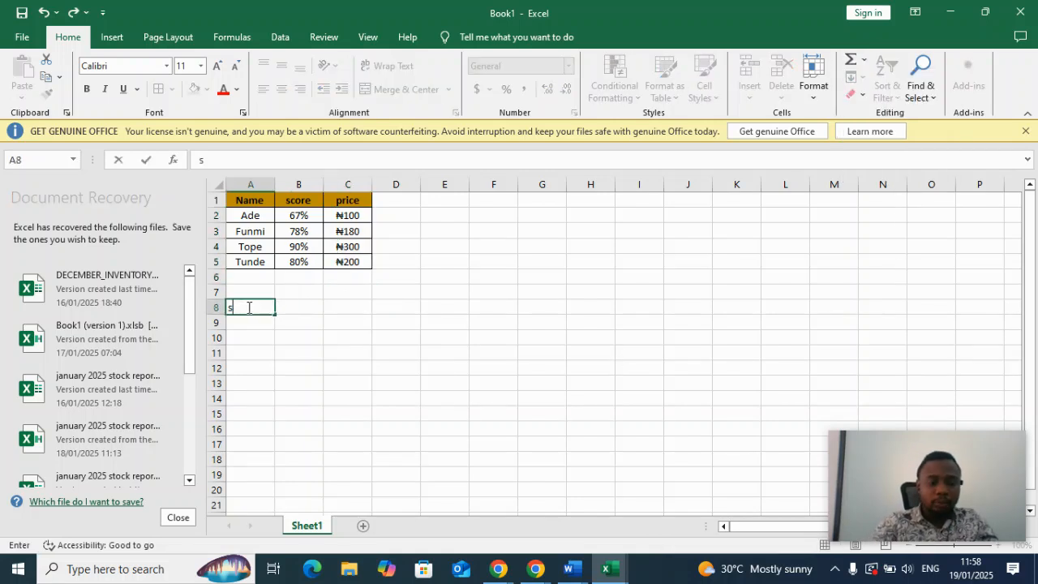
type("um of pro")
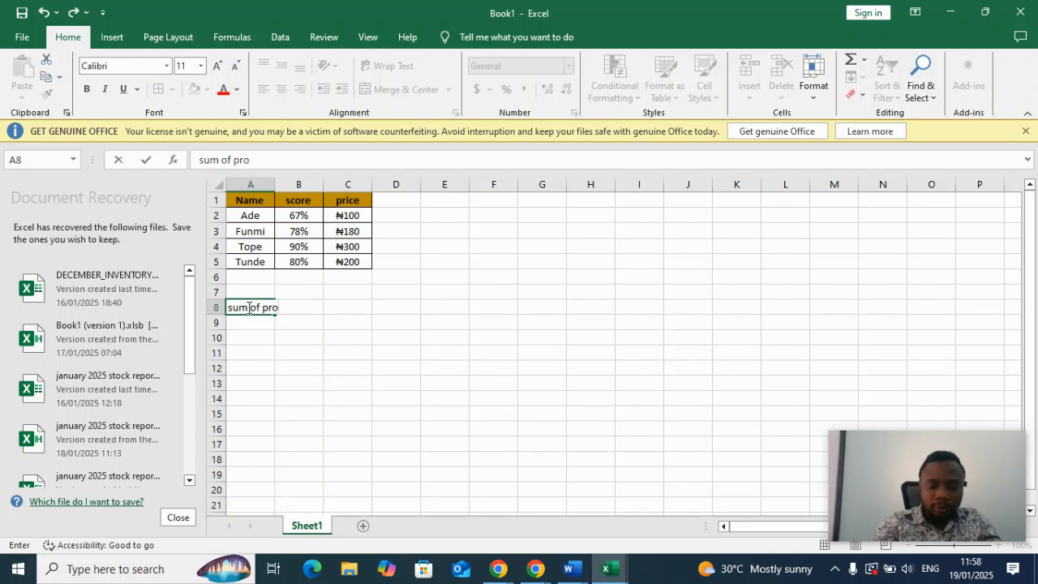
key("BackSpace")
type("ice")
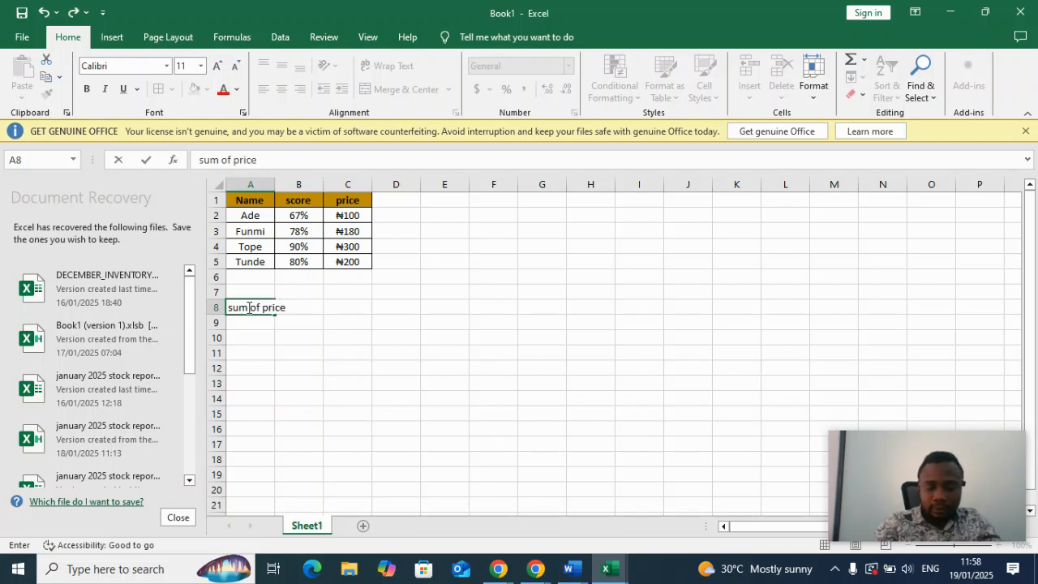
key("Return")
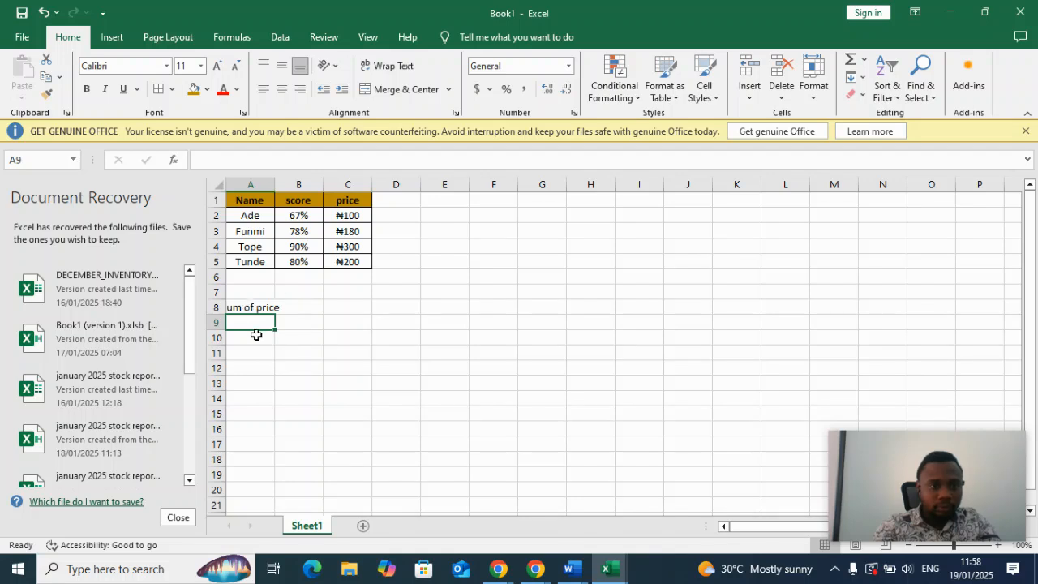
left_click(261, 307)
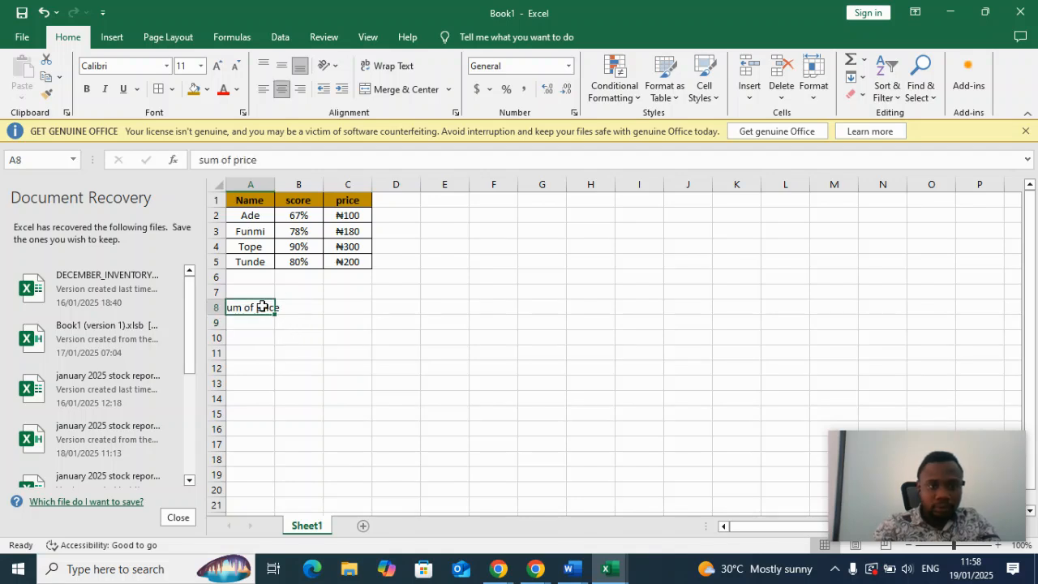
Clear the label in cell A8 and enter "sum of price" in cell B8 instead.
key("BackSpace")
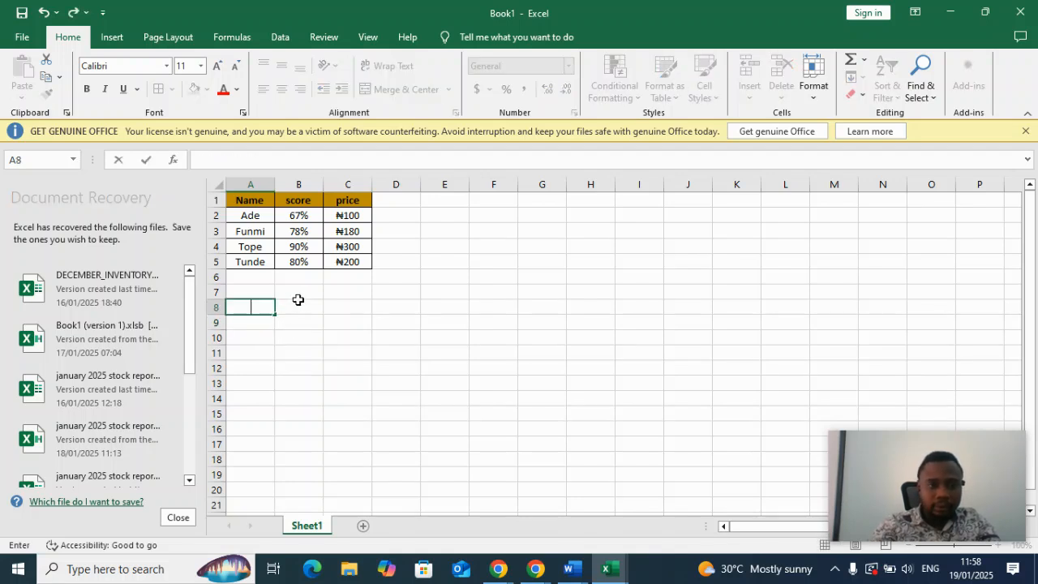
left_click(298, 307)
type("sum")
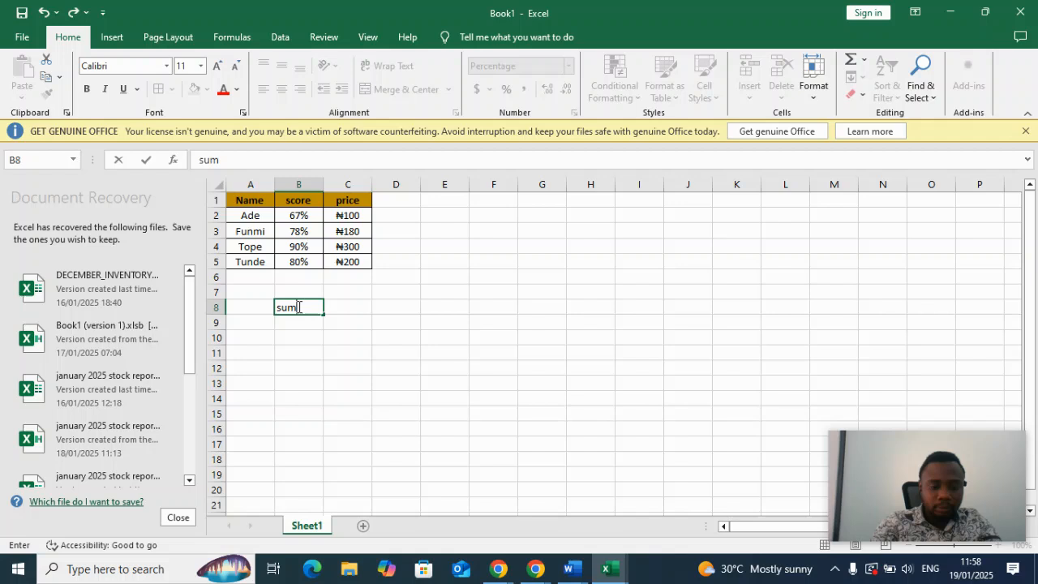
type(" of price")
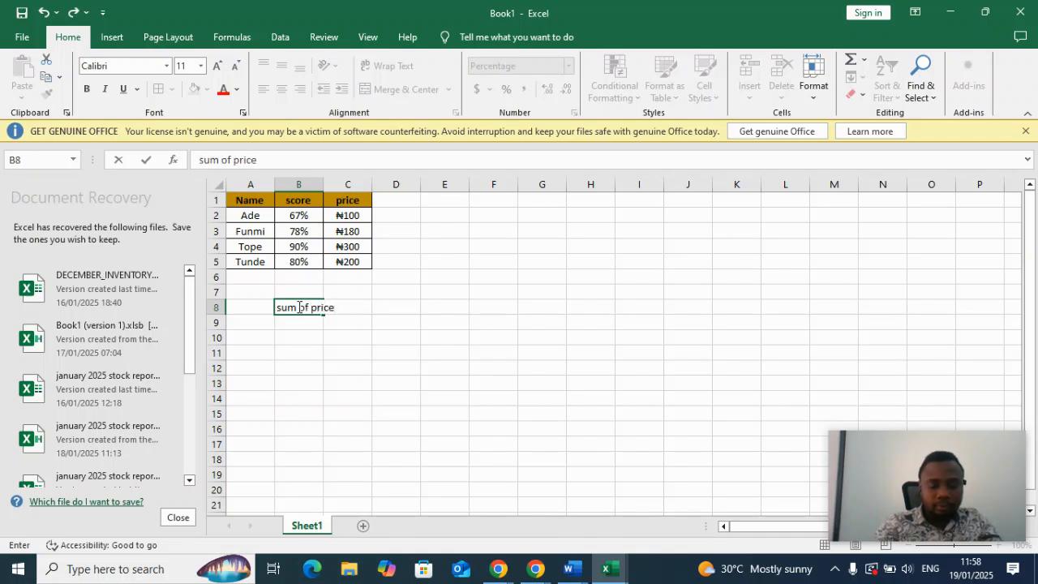
key("Return")
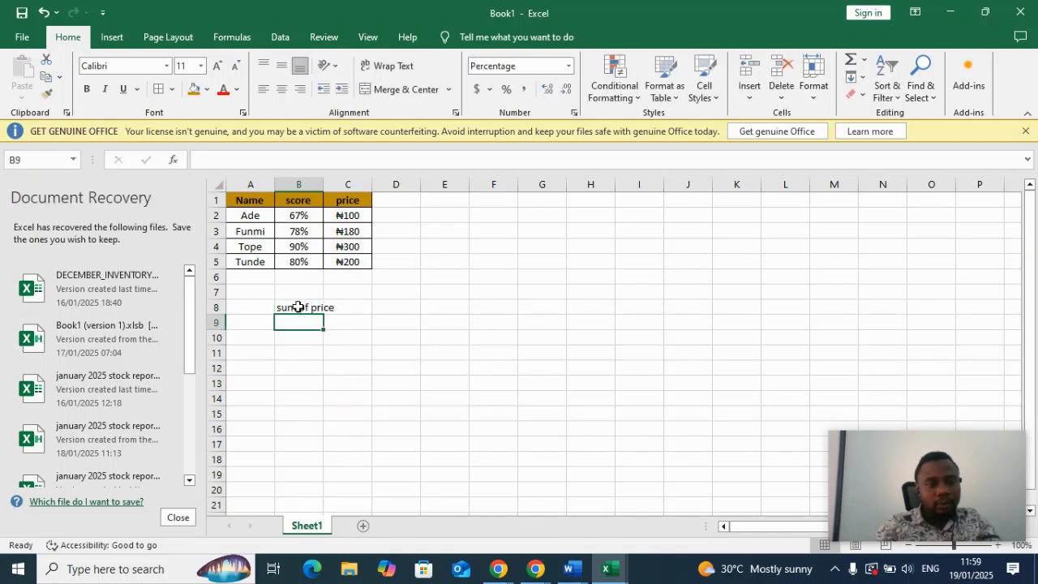
Enter the labels "average", "min" and "max" in cells B9, B10 and B11.
type("av")
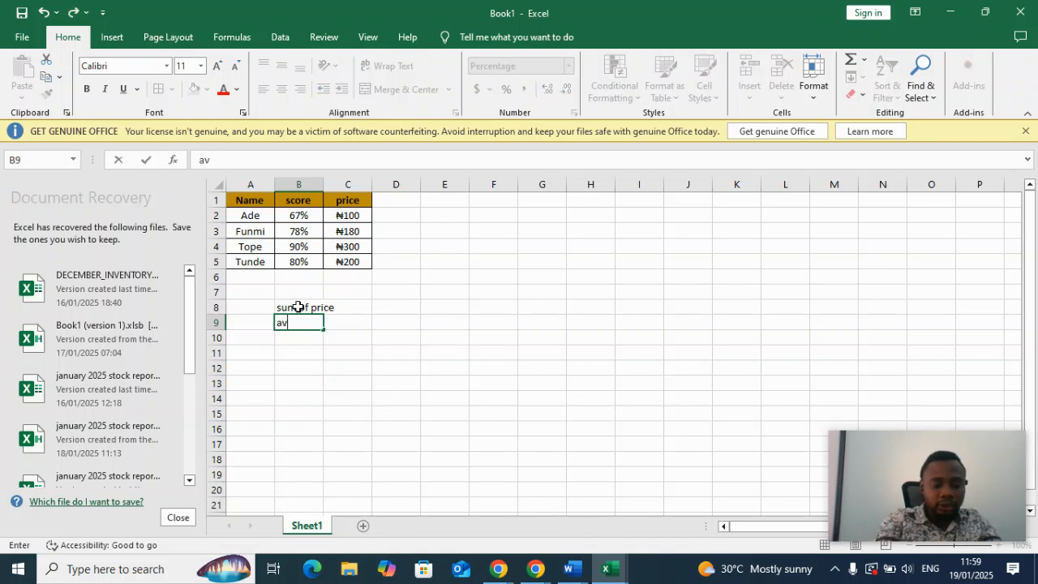
type("erage")
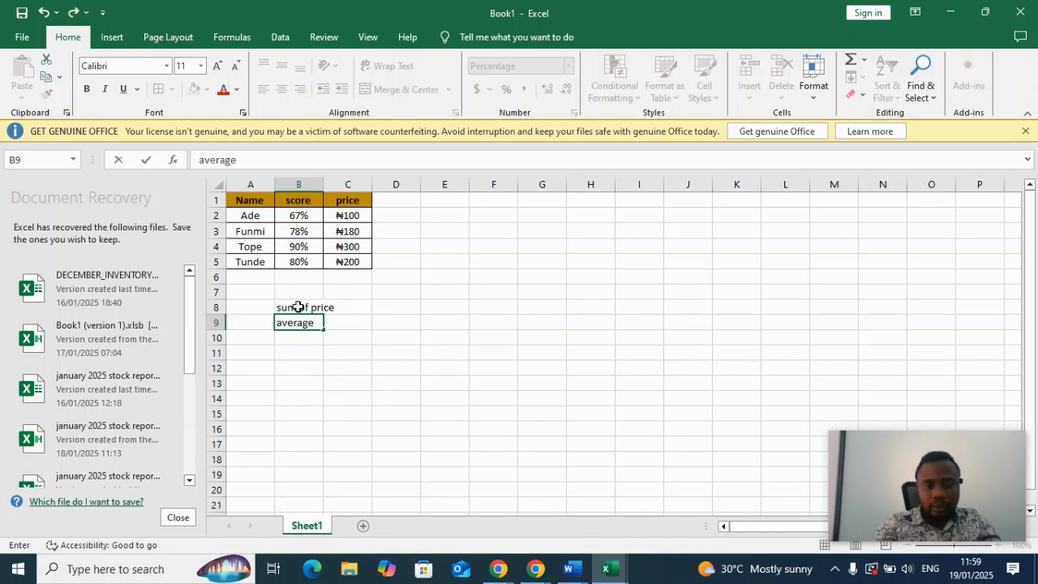
key("Return")
type("ma")
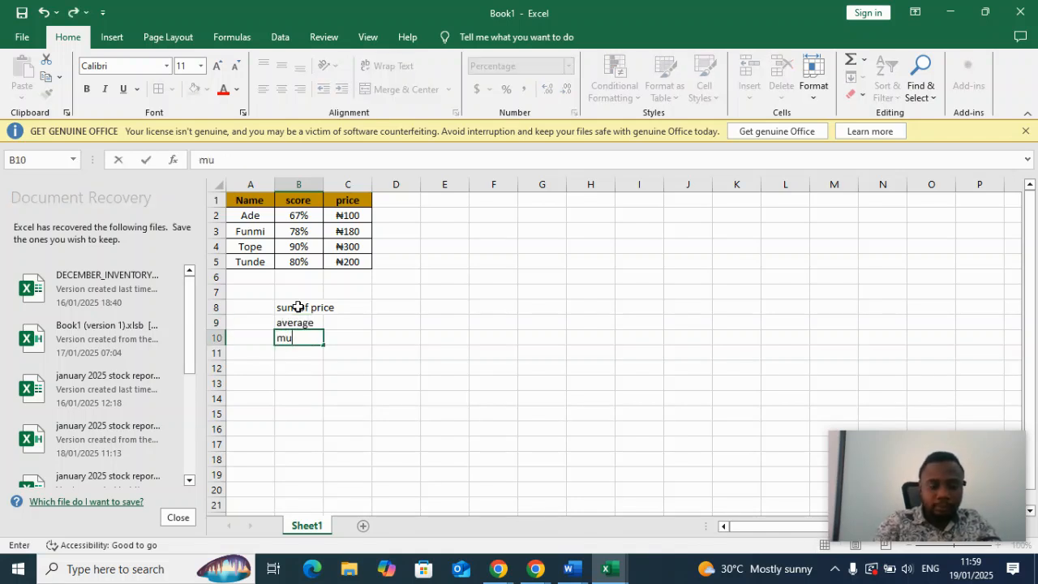
key("BackSpace")
type("in")
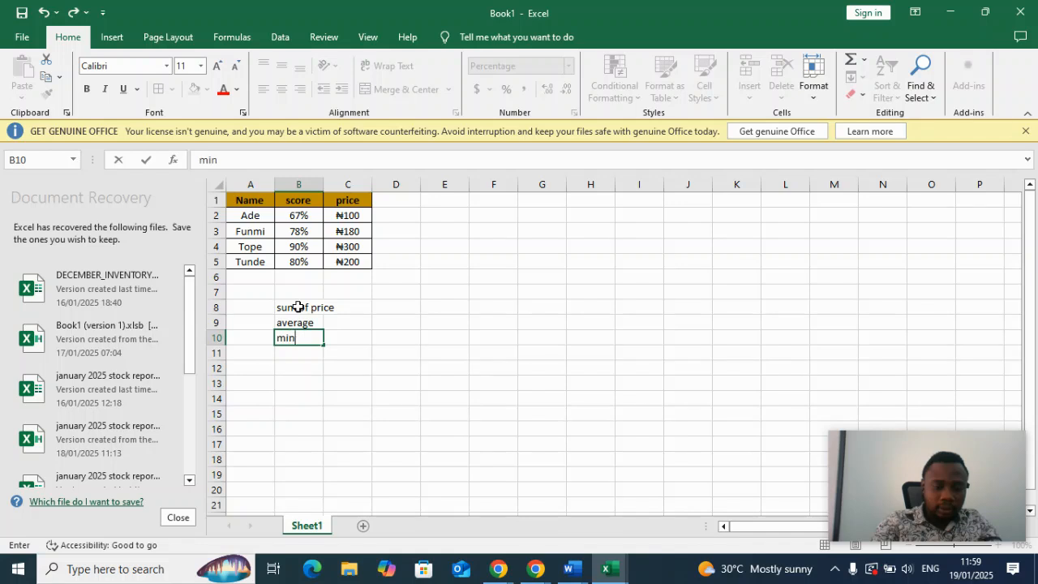
key("Return")
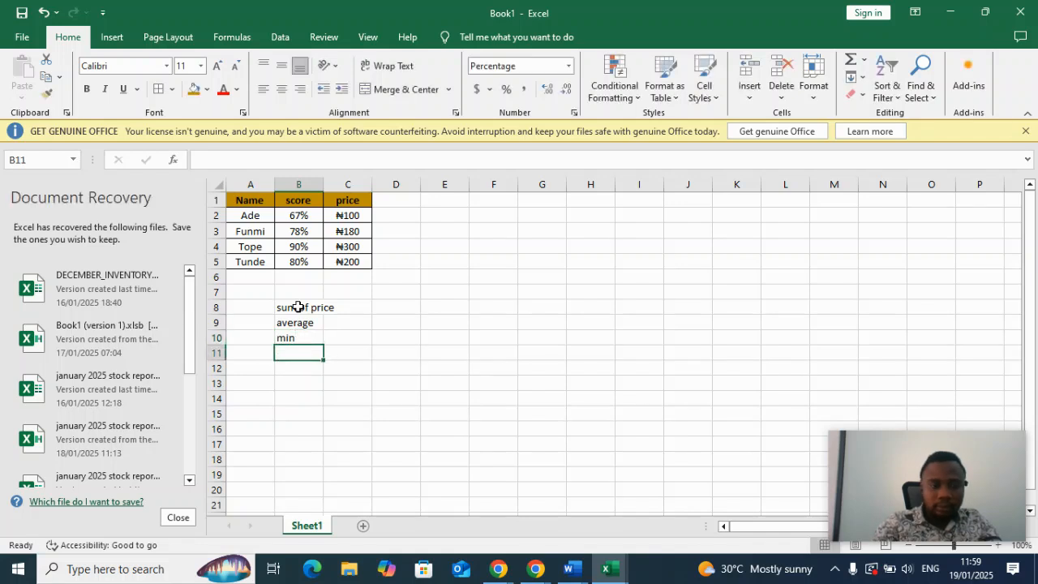
type("max")
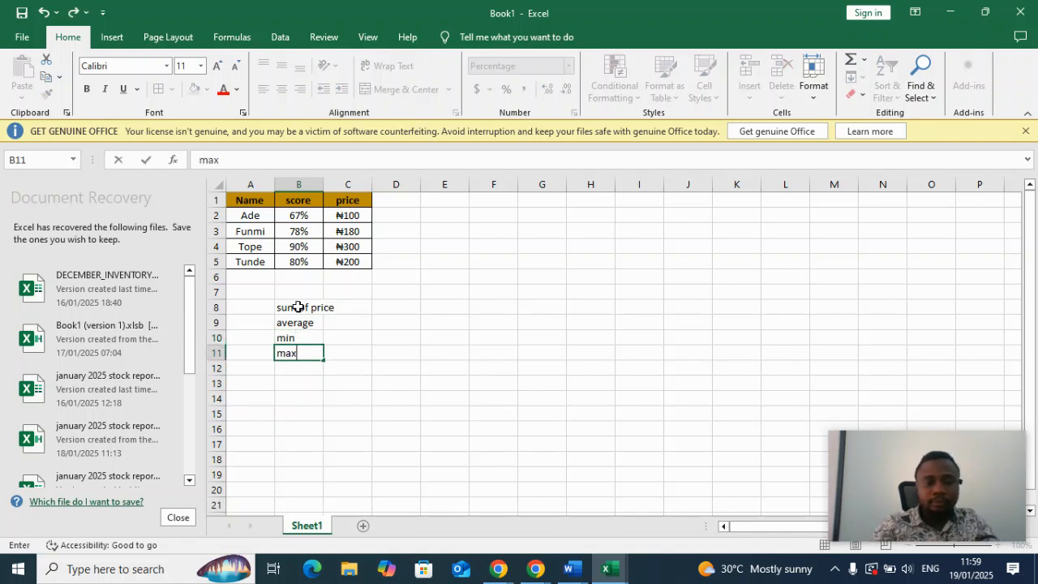
key("Return")
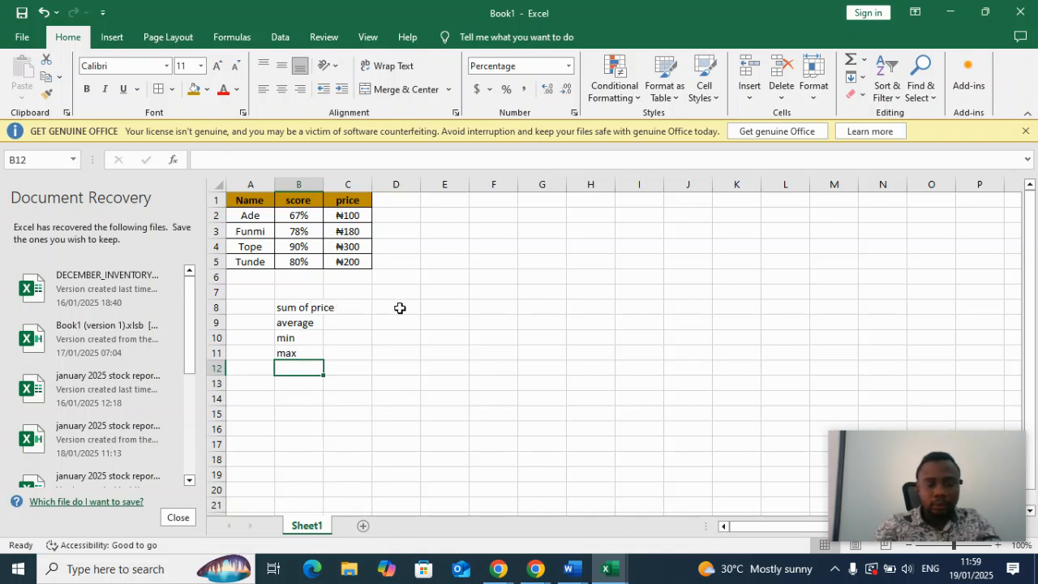
Calculate the sum of the prices in cell D8 with the formula =SUM(C2:C5).
left_click(400, 308)
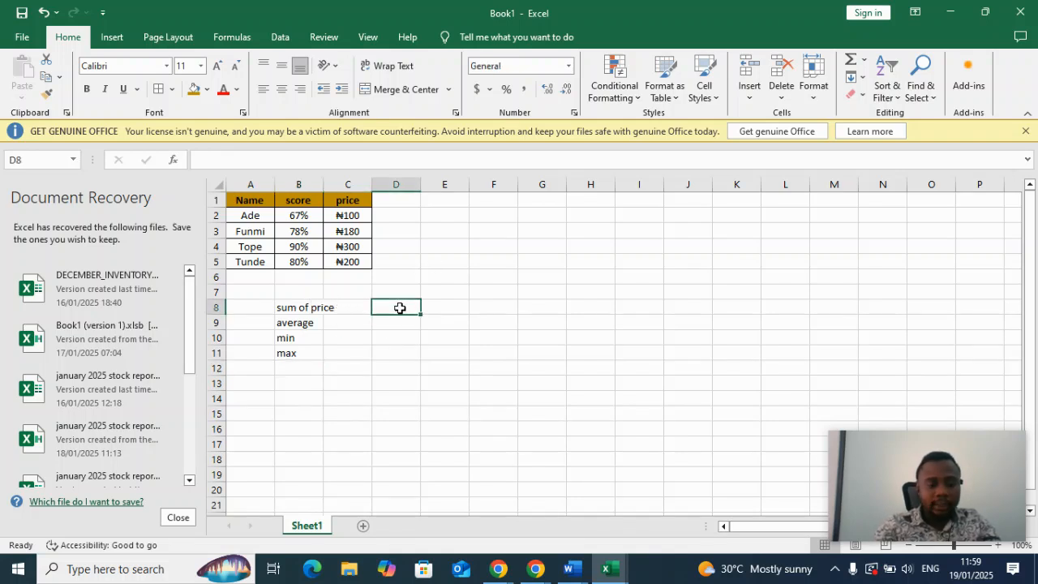
type("=")
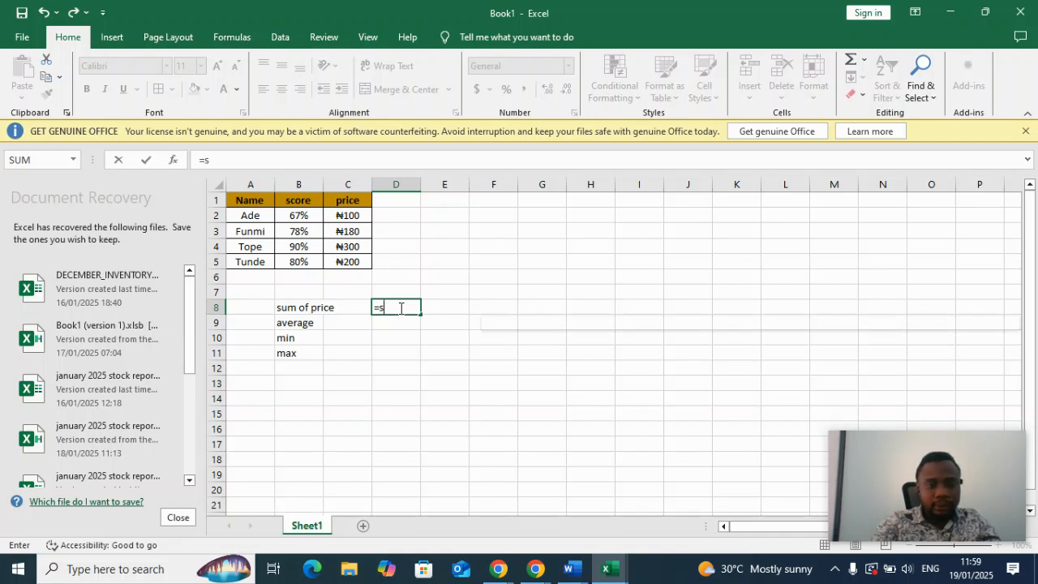
type("su")
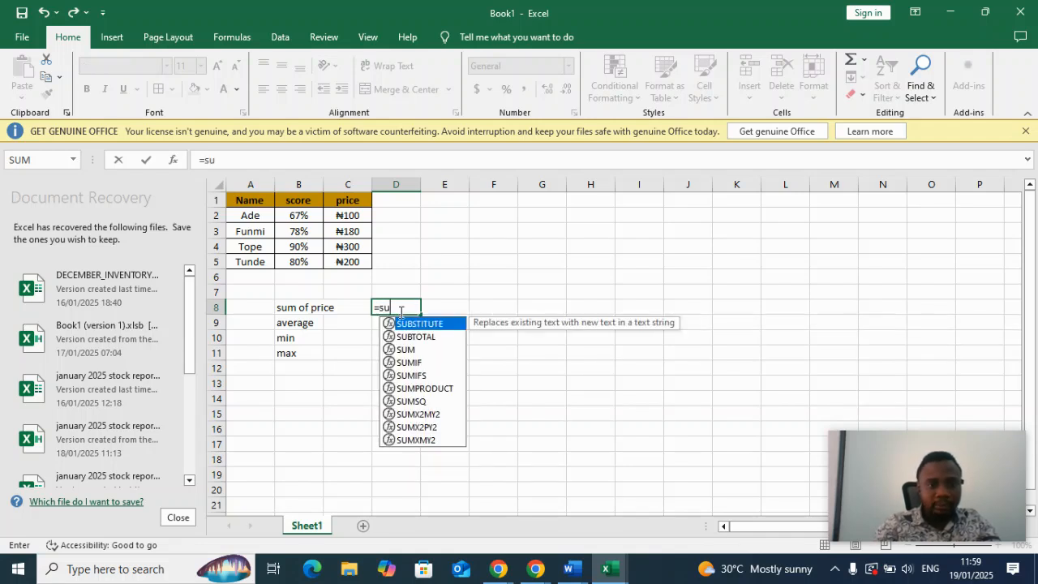
left_click(412, 351)
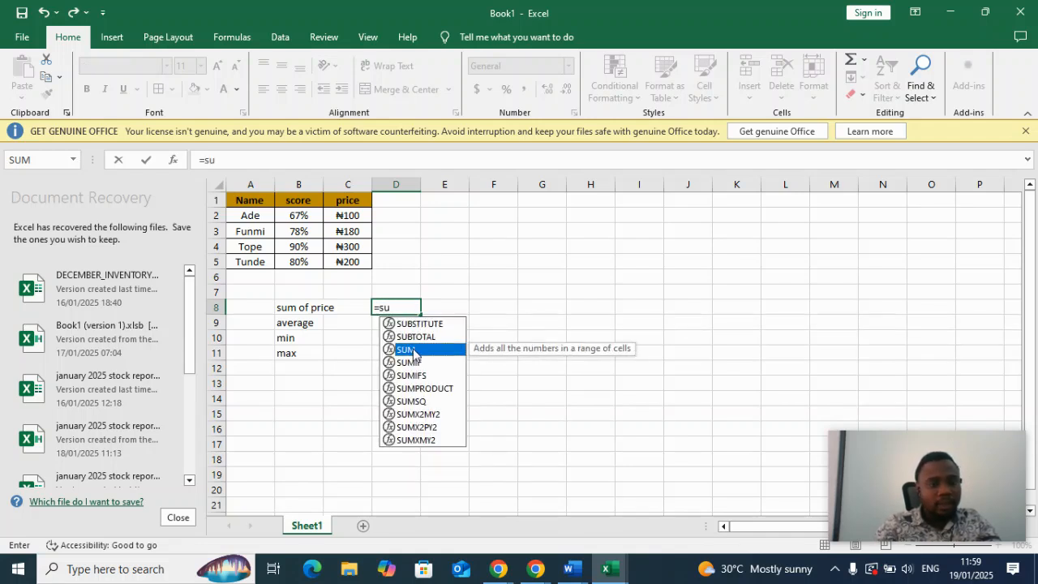
double_click(413, 350)
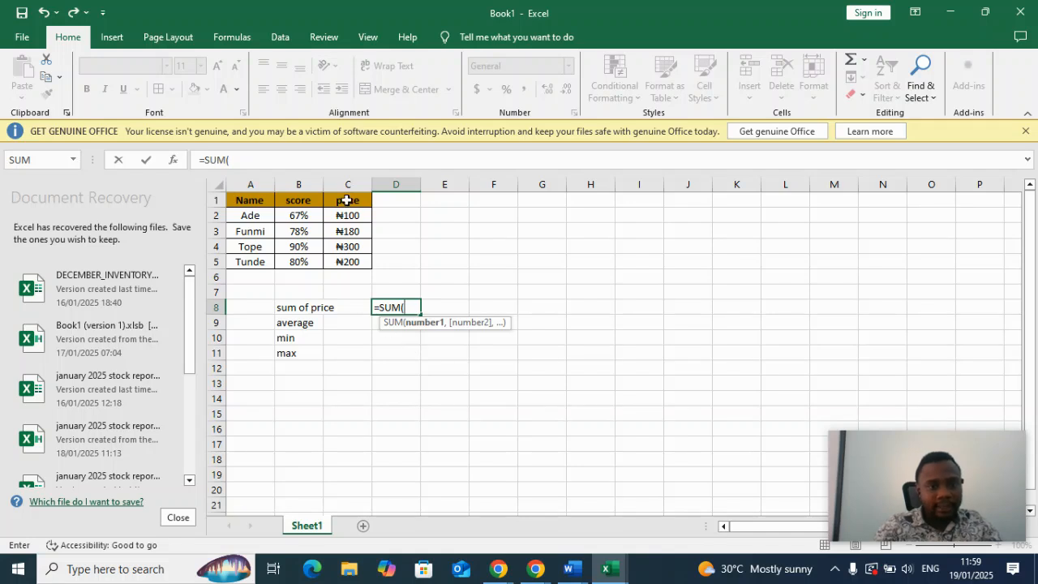
left_click_drag(347, 215, 349, 261)
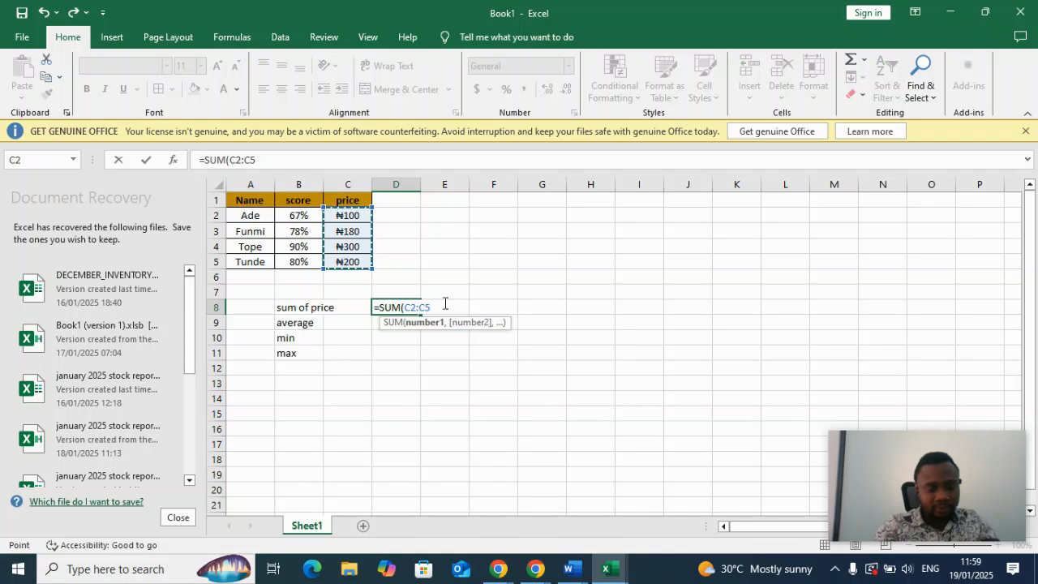
type(")")
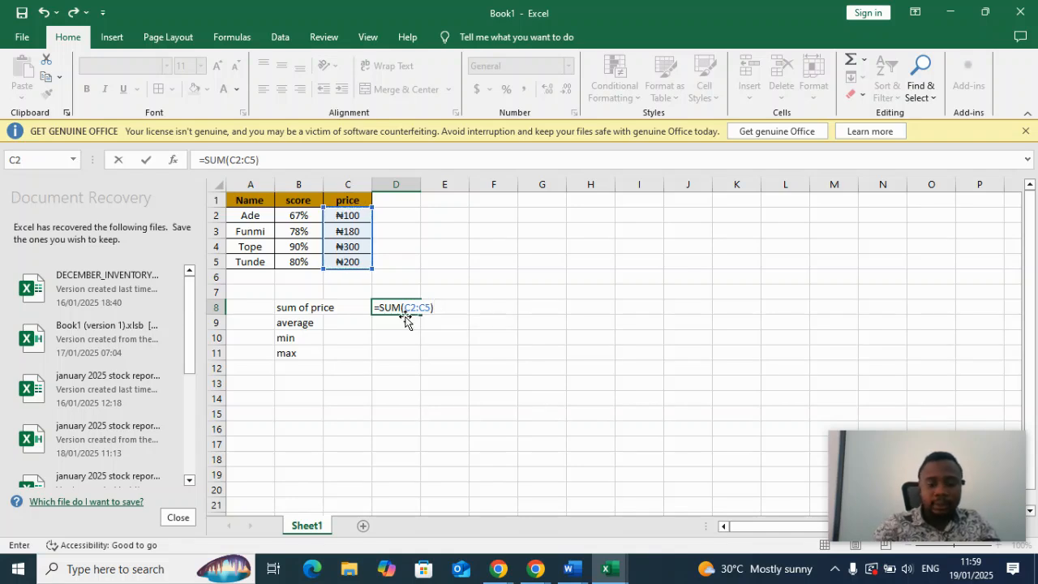
key("Return")
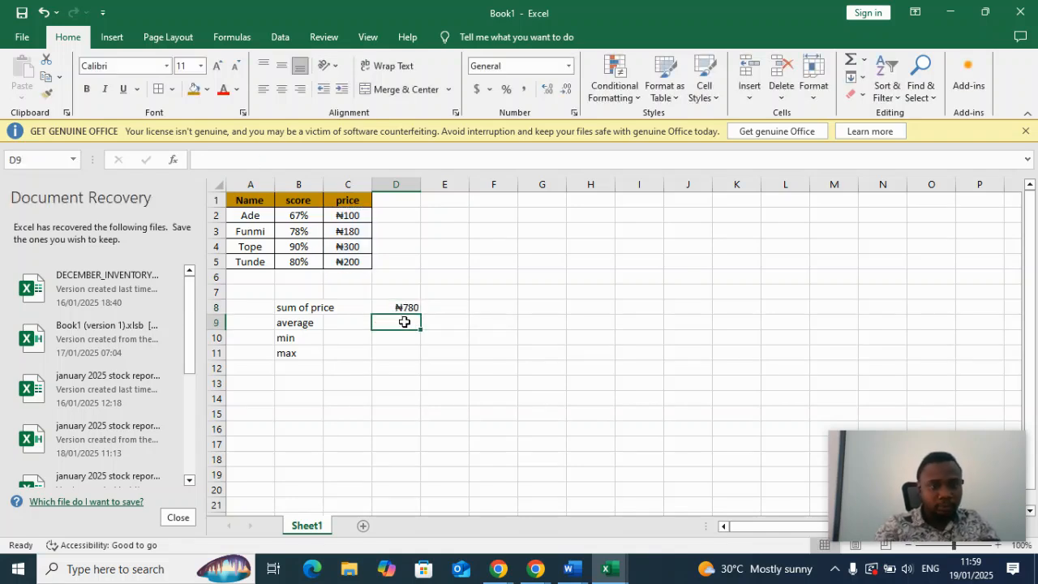
Calculate the average price in cell D9 with the formula =AVERAGE(C2:C5).
type("=A")
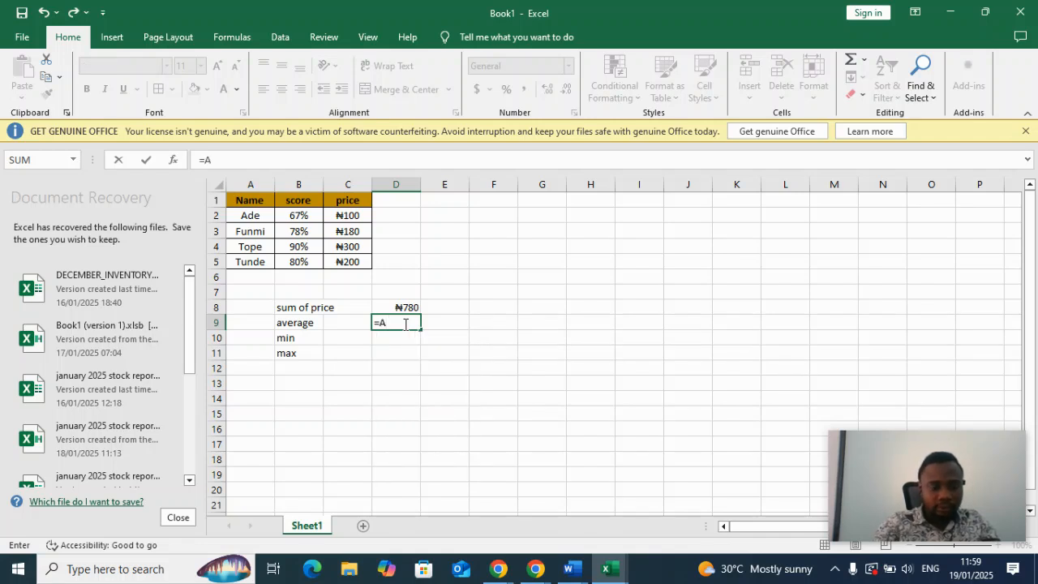
type("V")
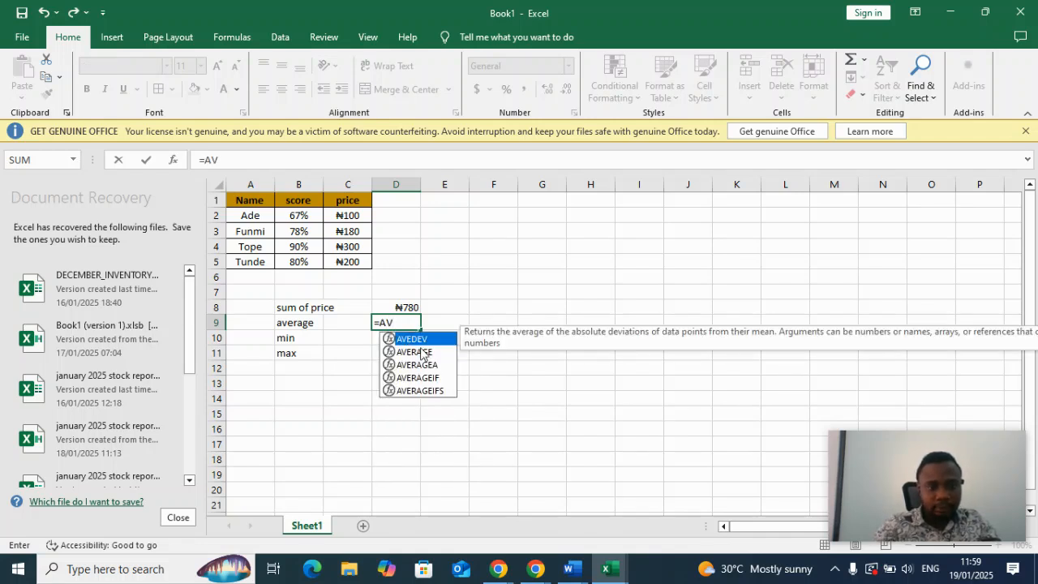
left_click(423, 354)
double_click(423, 353)
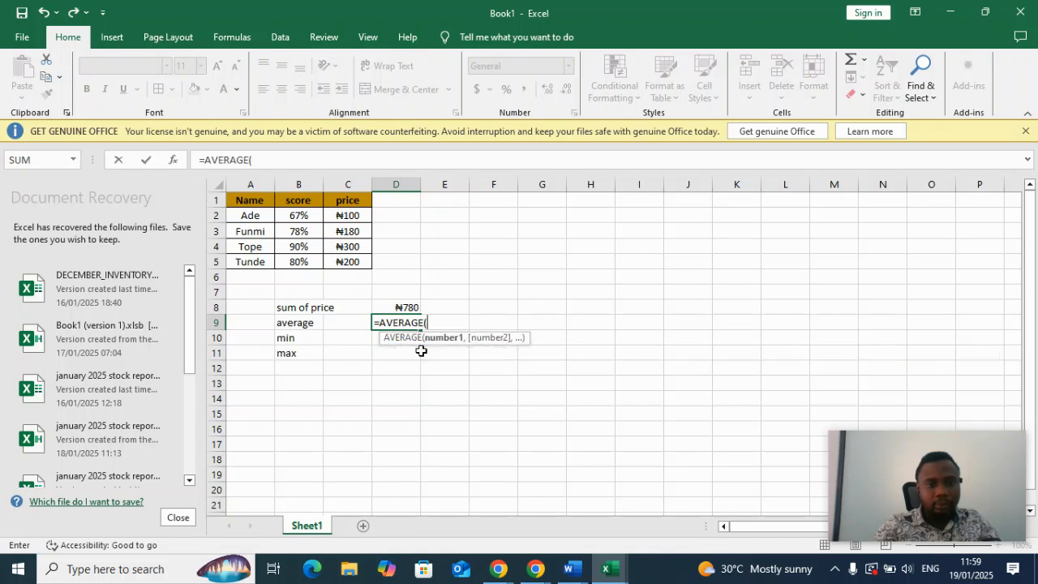
left_click(349, 216)
left_click_drag(351, 216, 351, 261)
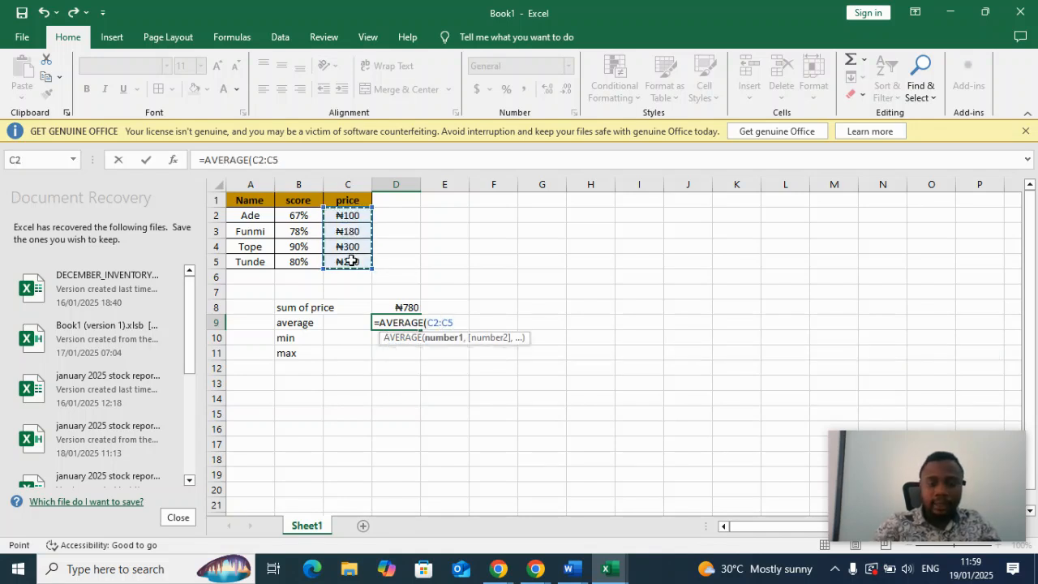
type(")")
key("Return")
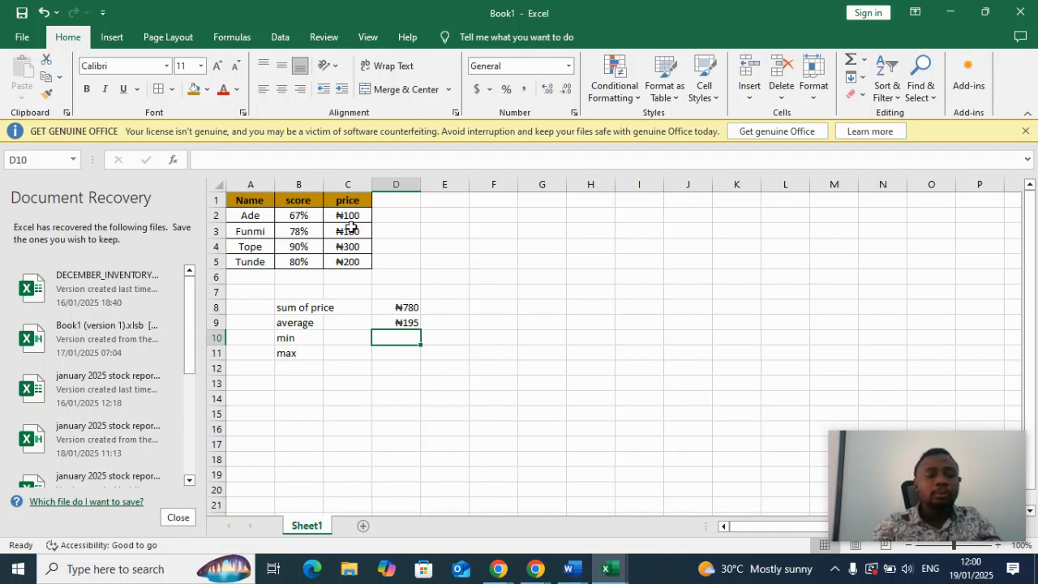
Find the lowest price in cell D10 with the formula =MIN(C2:C5).
left_click(315, 235)
left_click(344, 212)
left_click(403, 338)
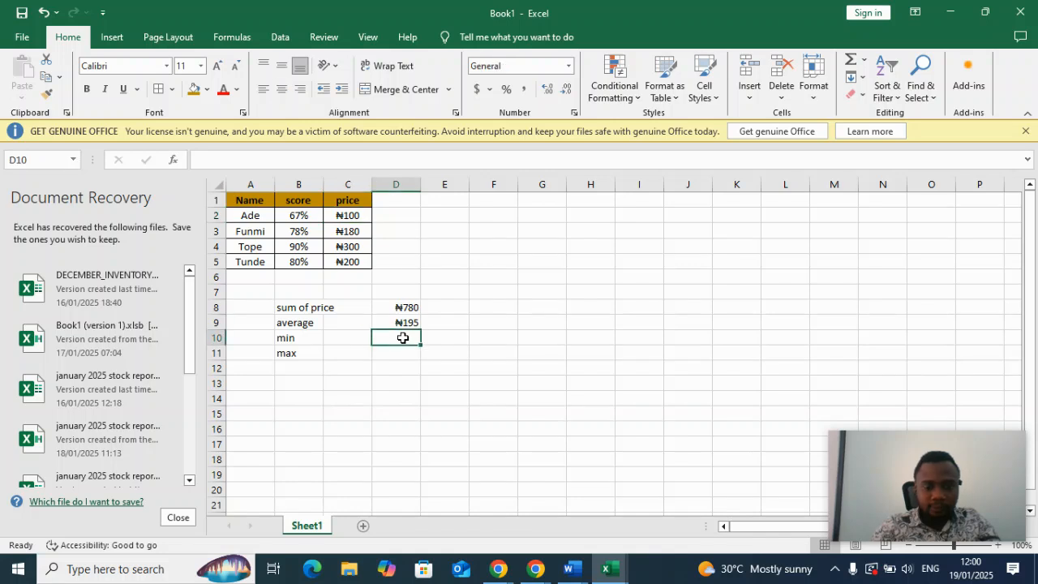
type("=MI")
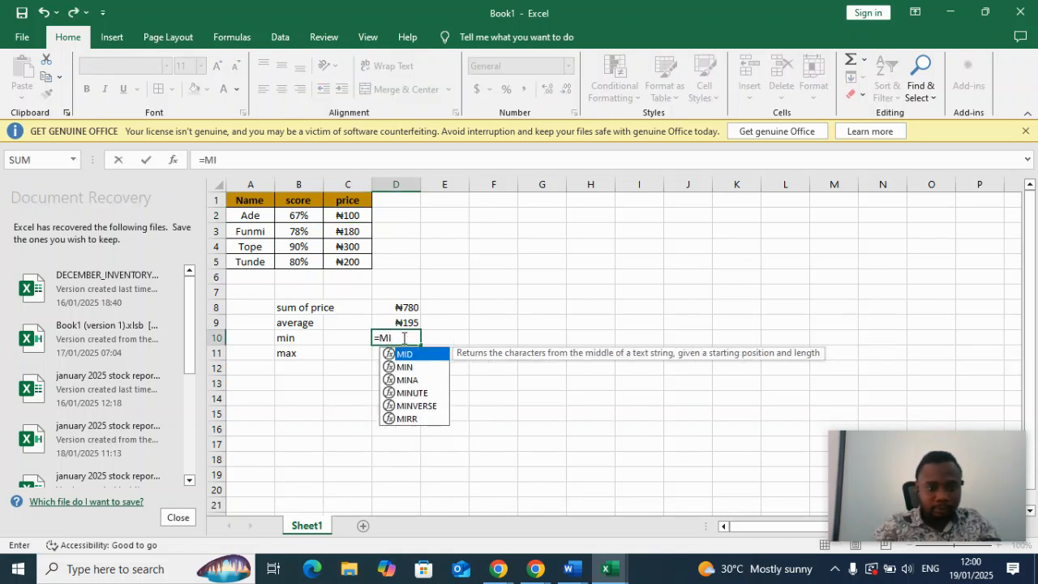
left_click(419, 371)
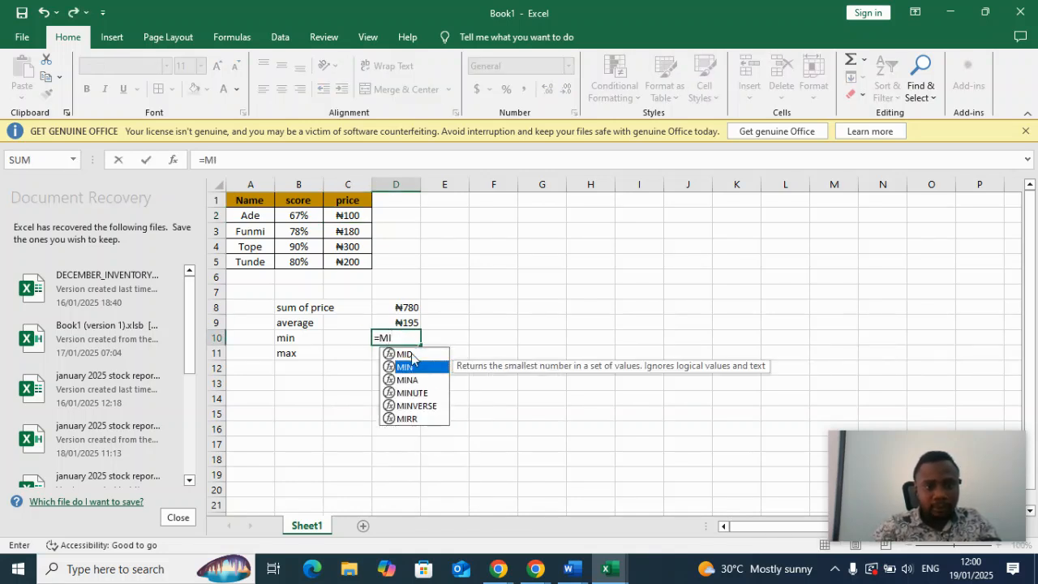
double_click(411, 365)
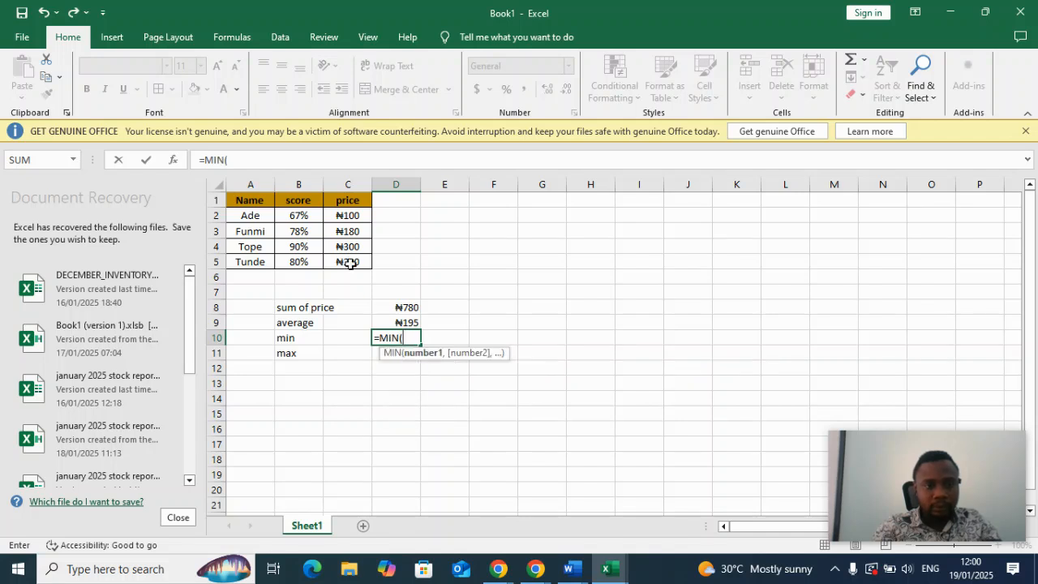
left_click_drag(352, 215, 353, 262)
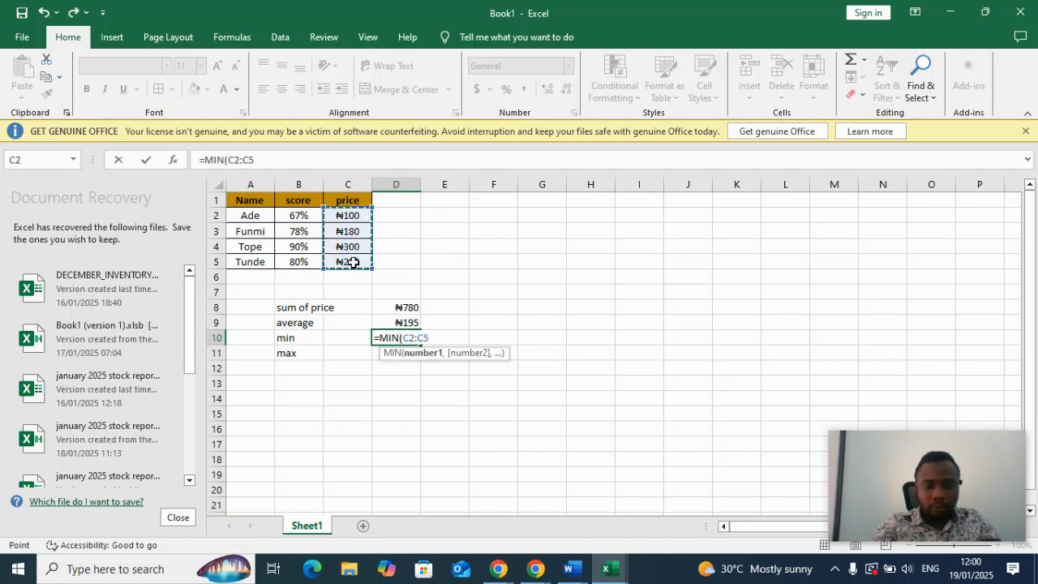
type(")")
key("Return")
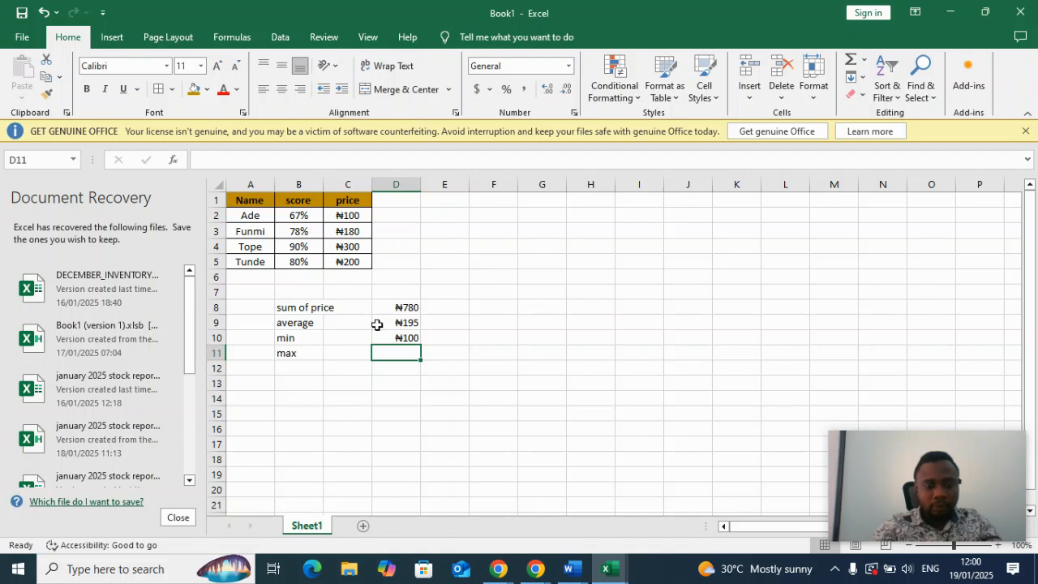
Find the highest price in cell D11 with the formula =MAX(C2:C5).
type("=MA")
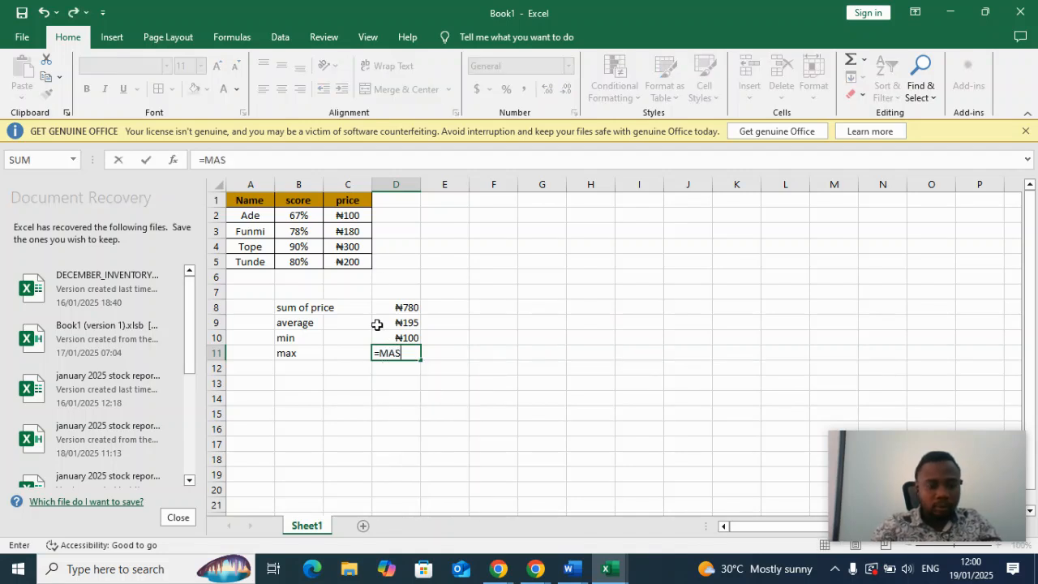
type("X")
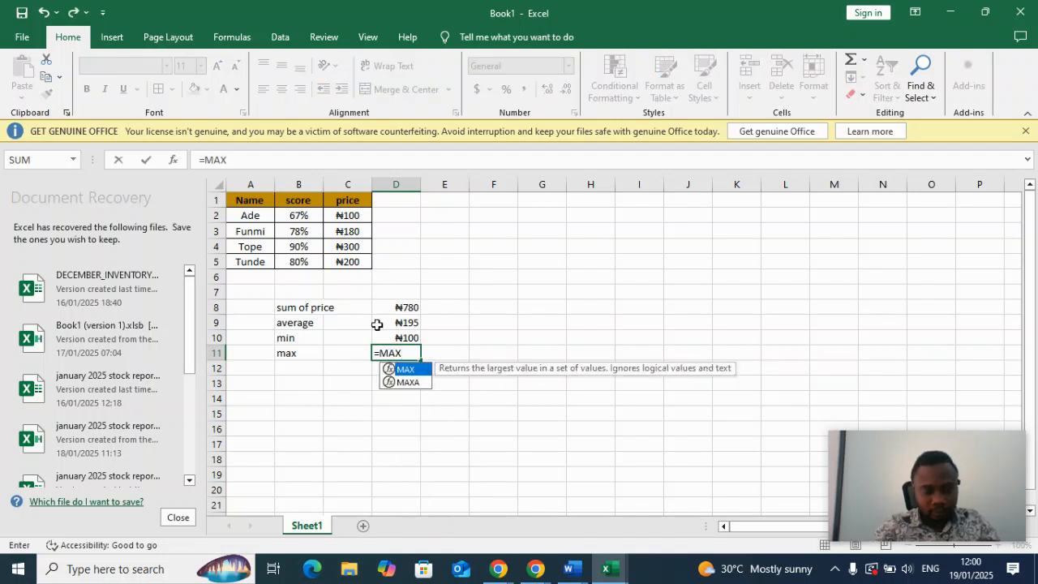
type(")")
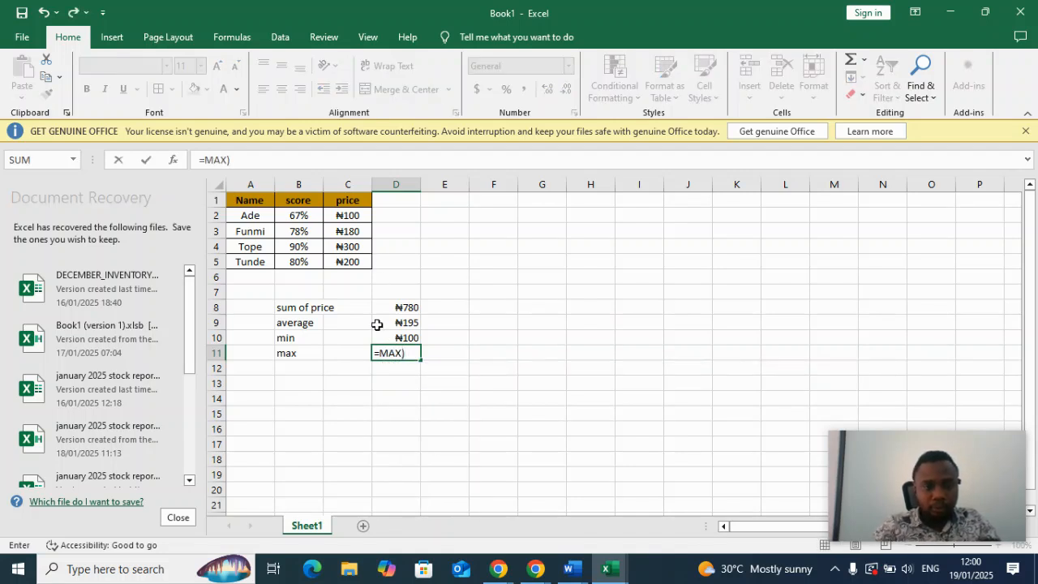
key("BackSpace")
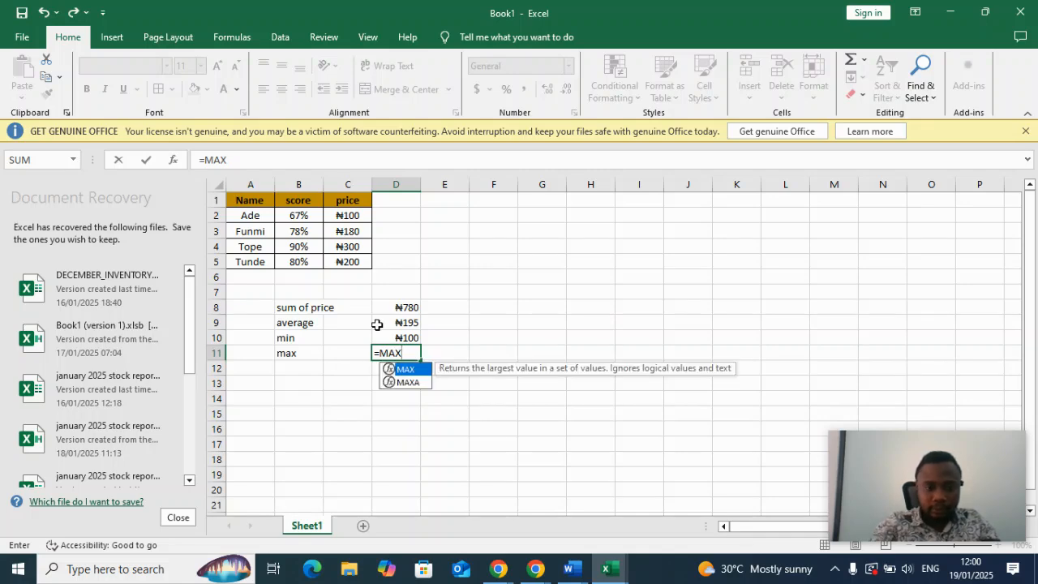
type("(")
left_click_drag(346, 215, 347, 264)
type("_")
key("BackSpace")
type(")")
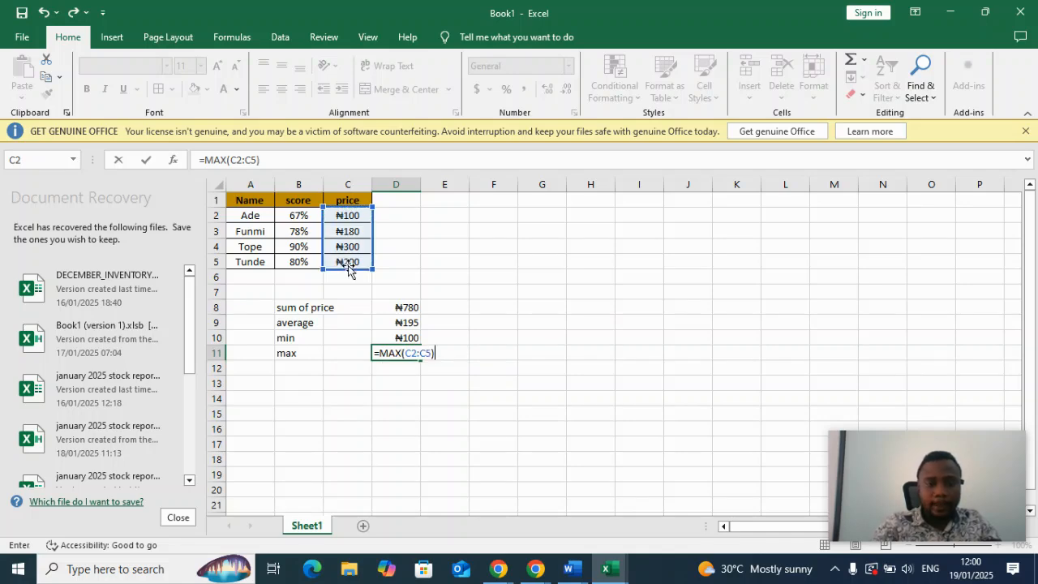
key("Return")
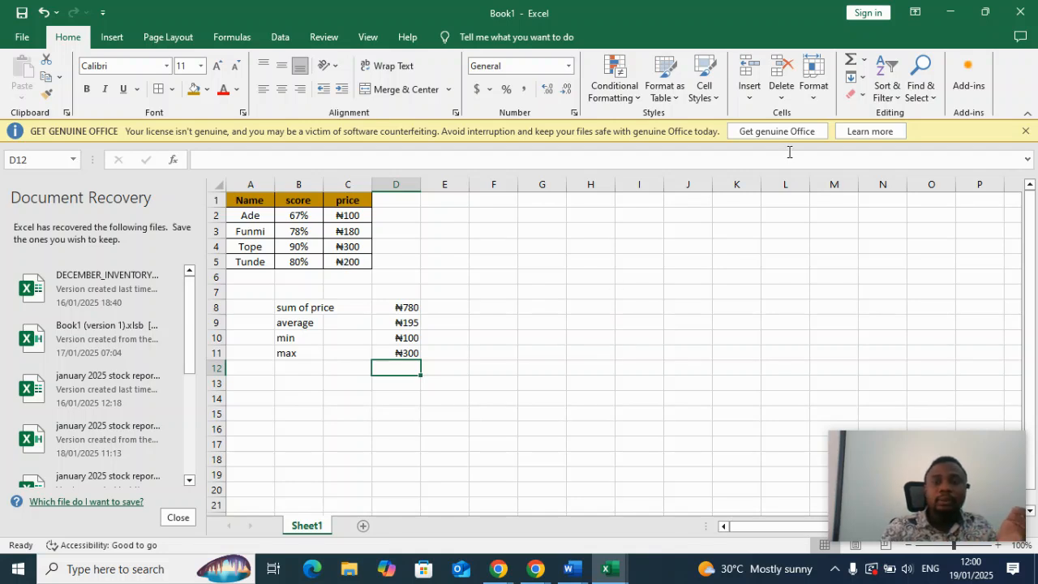
left_click(863, 61)
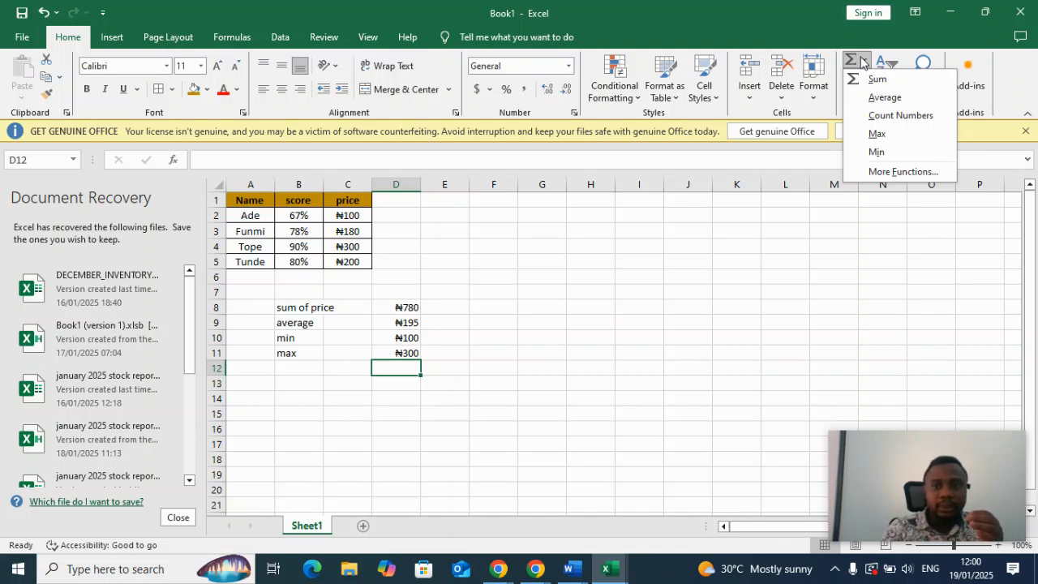
left_click(863, 63)
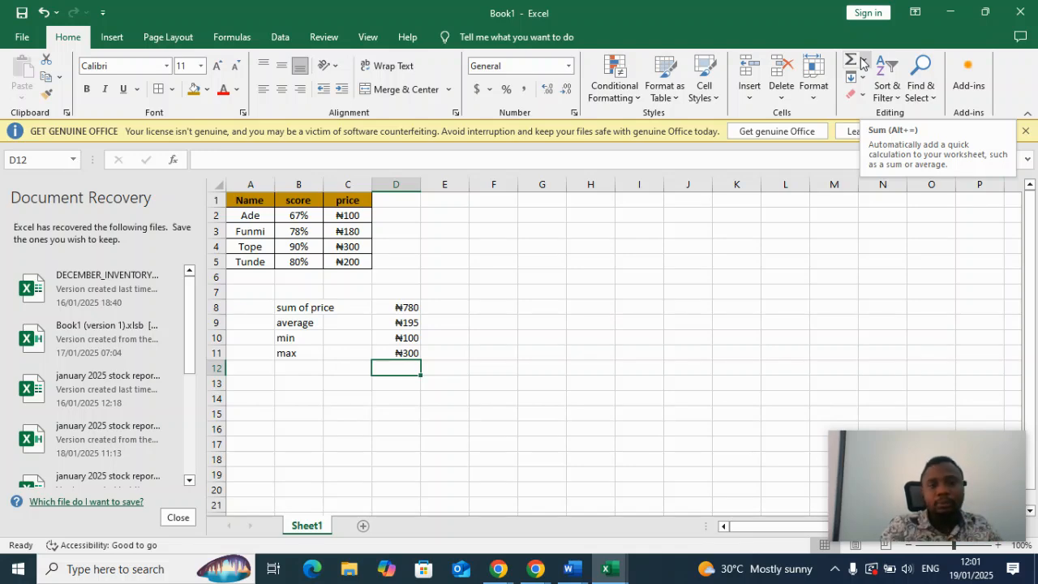
Enter the numbers 40, 60 and 30 in cells H2, I2 and J2.
left_click(572, 215)
type("4")
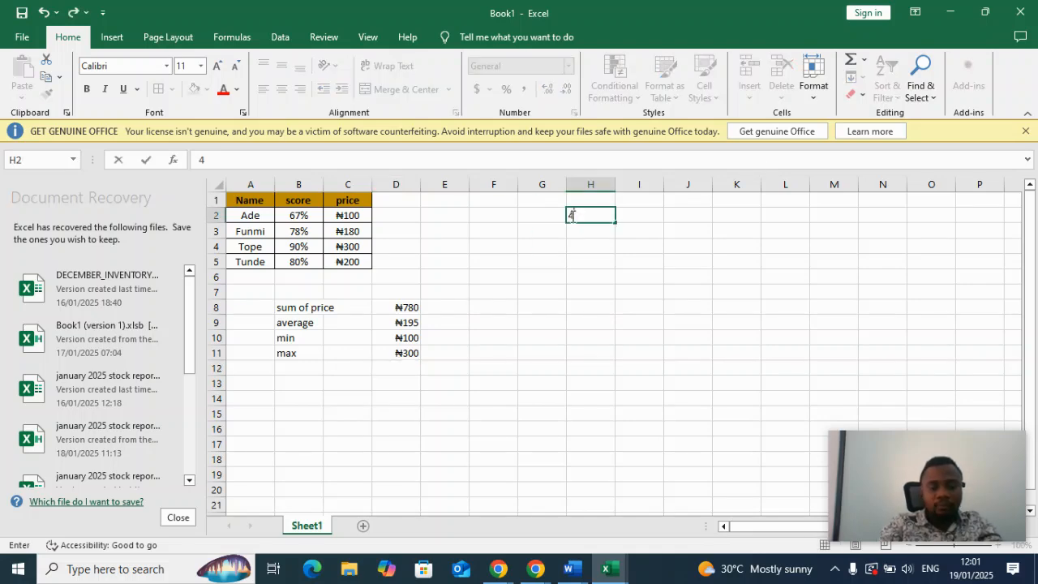
type("0")
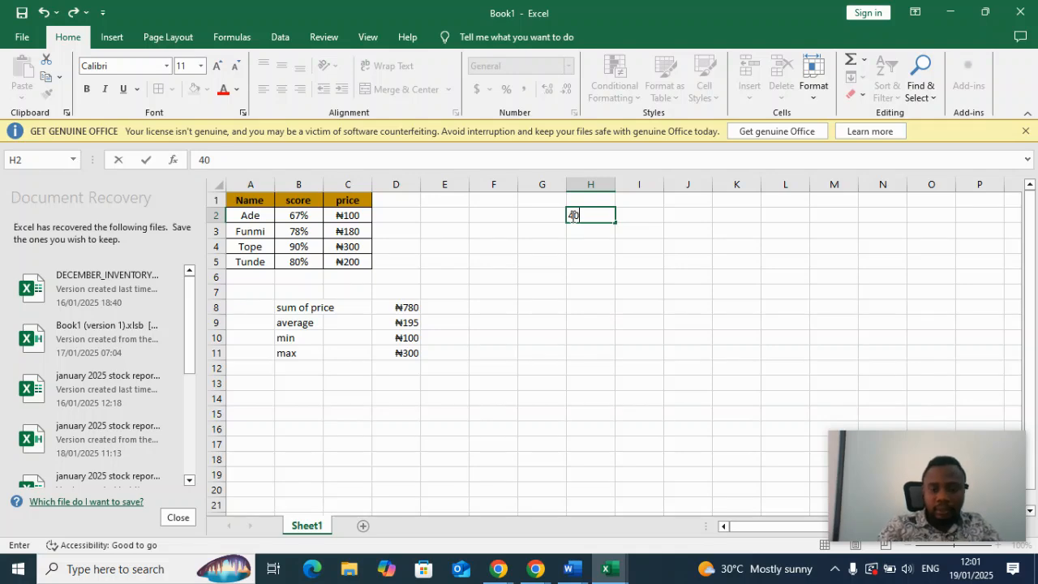
key("Tab")
type("60")
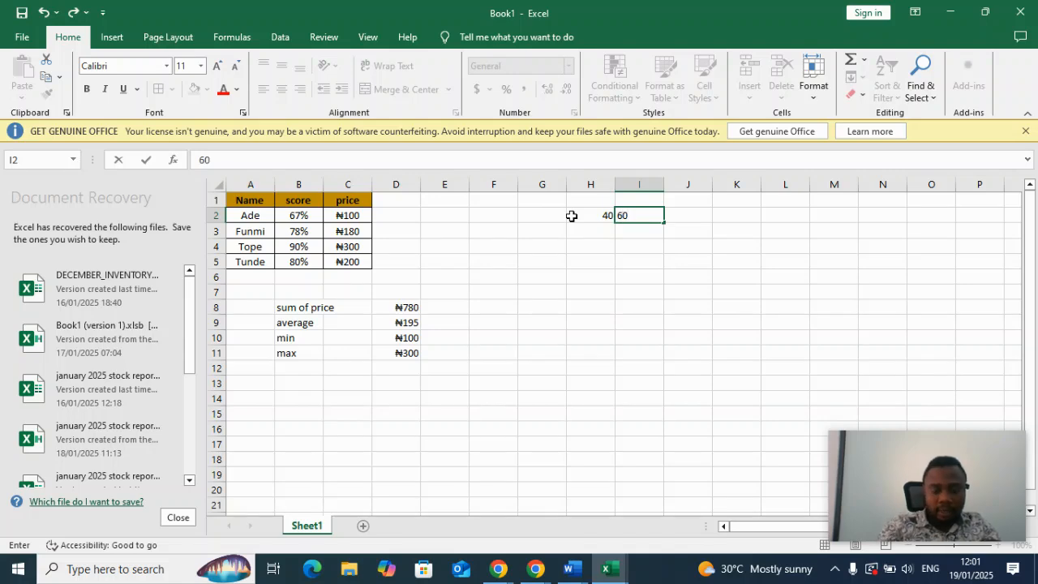
key("Tab")
type("30")
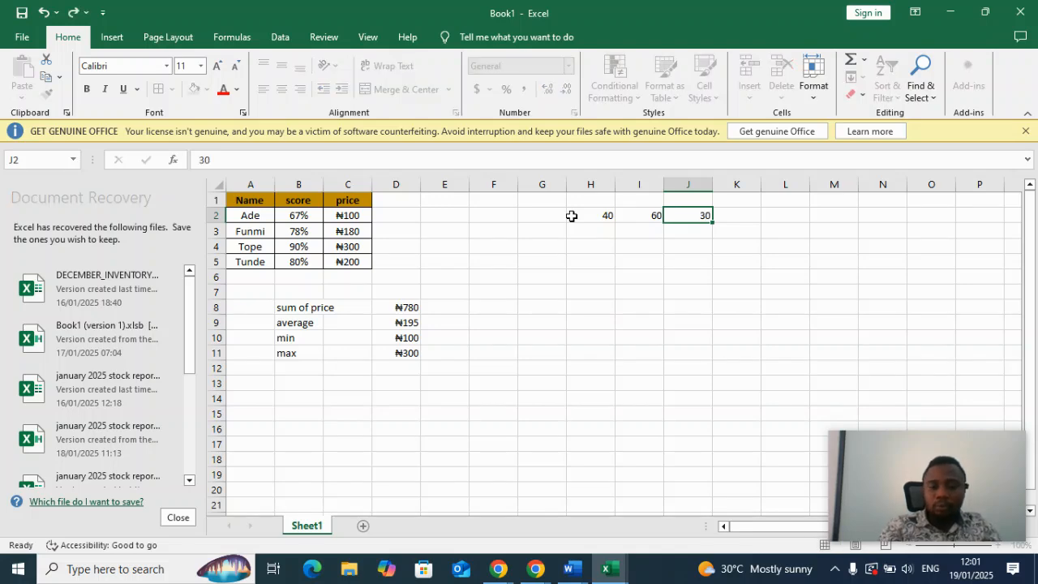
key("Tab")
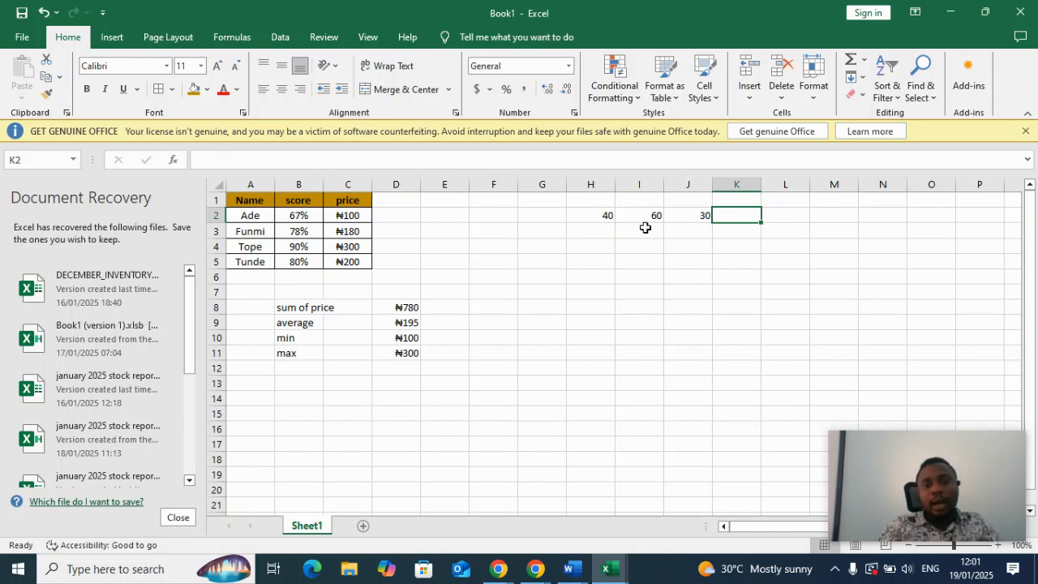
Replace the content of cell J2 with the multiplication formula =H2*I2.
left_click(703, 215)
key("BackSpace")
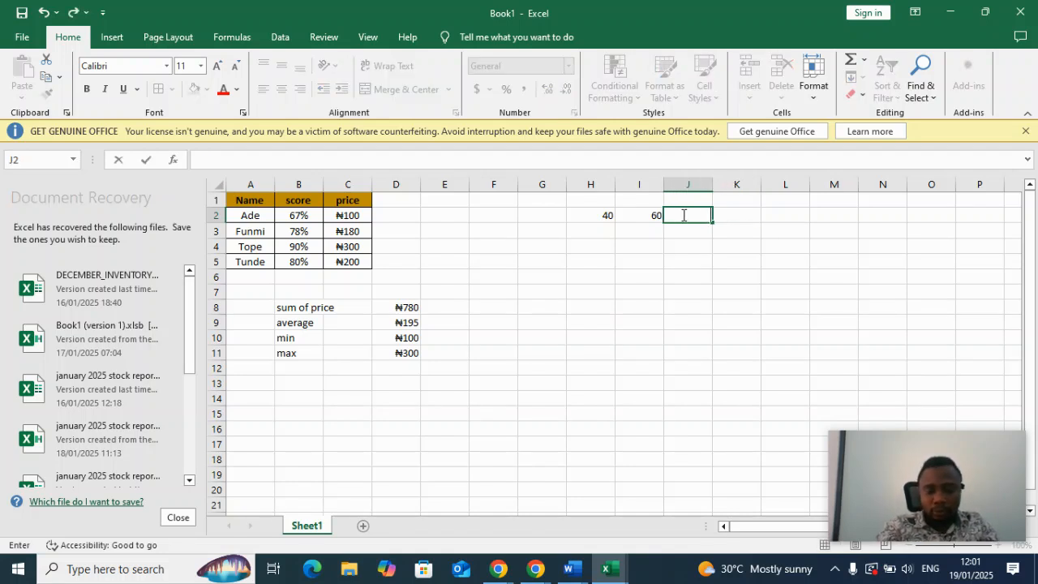
type("=")
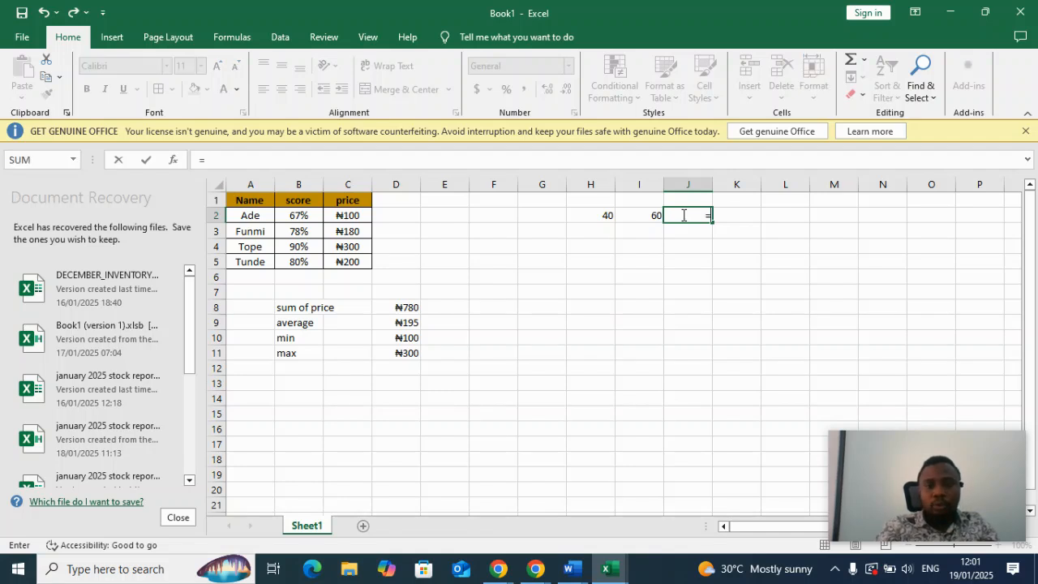
left_click(605, 213)
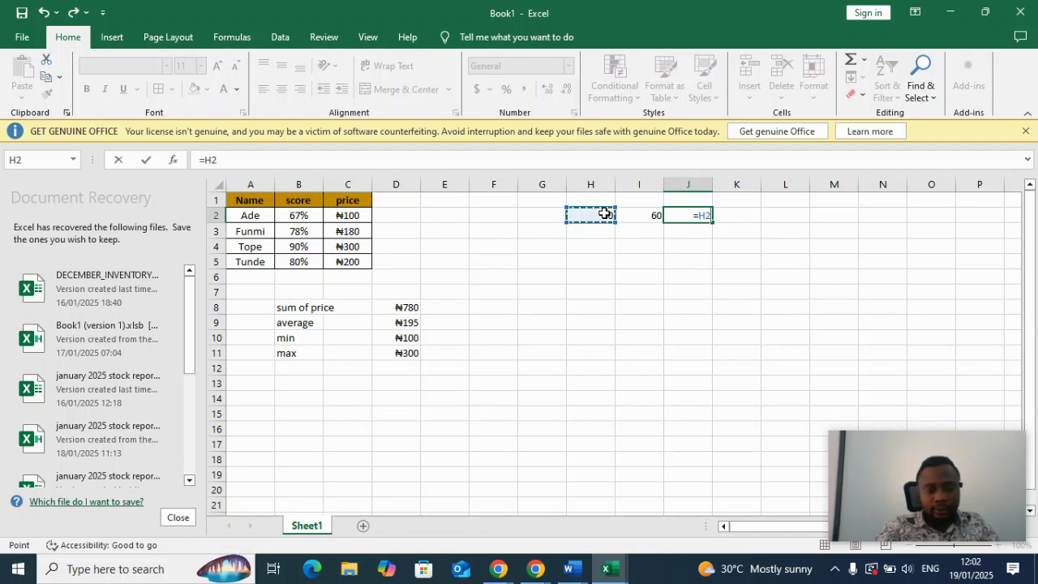
type("*")
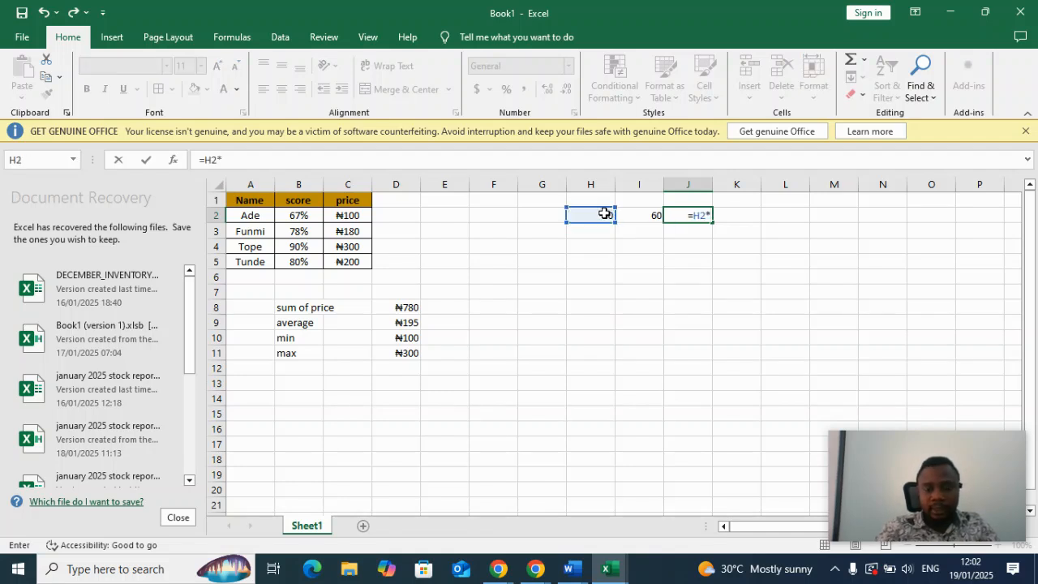
left_click(652, 217)
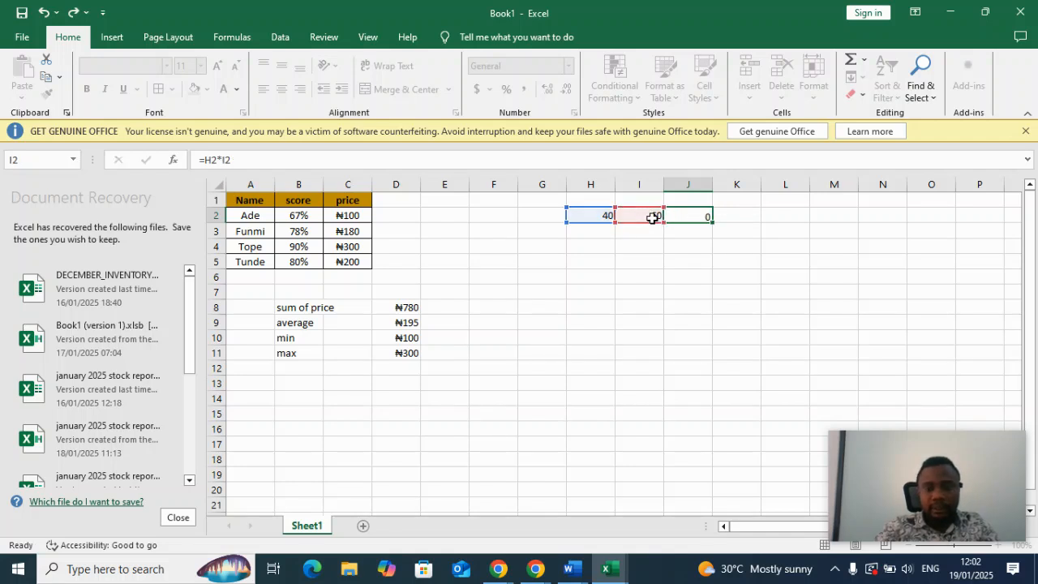
key("Return")
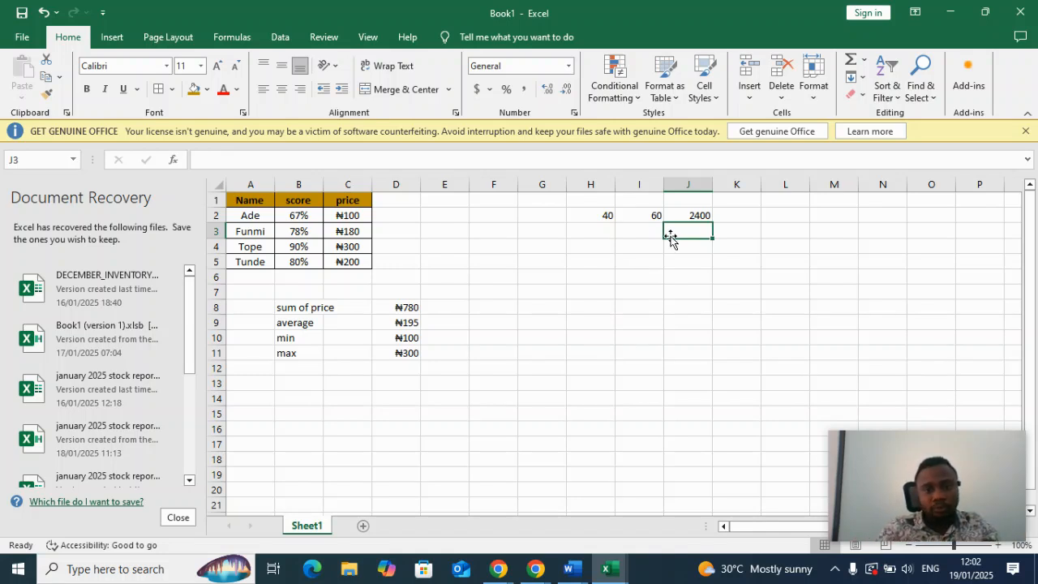
Enter the label "SQUARE OF 40" in cell H4.
left_click(598, 250)
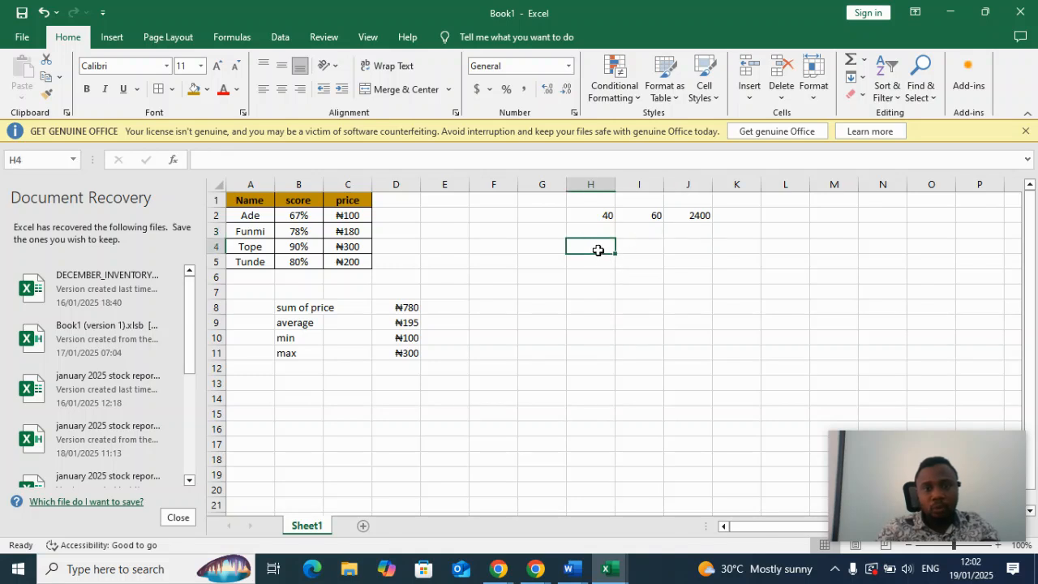
type("SQUARE")
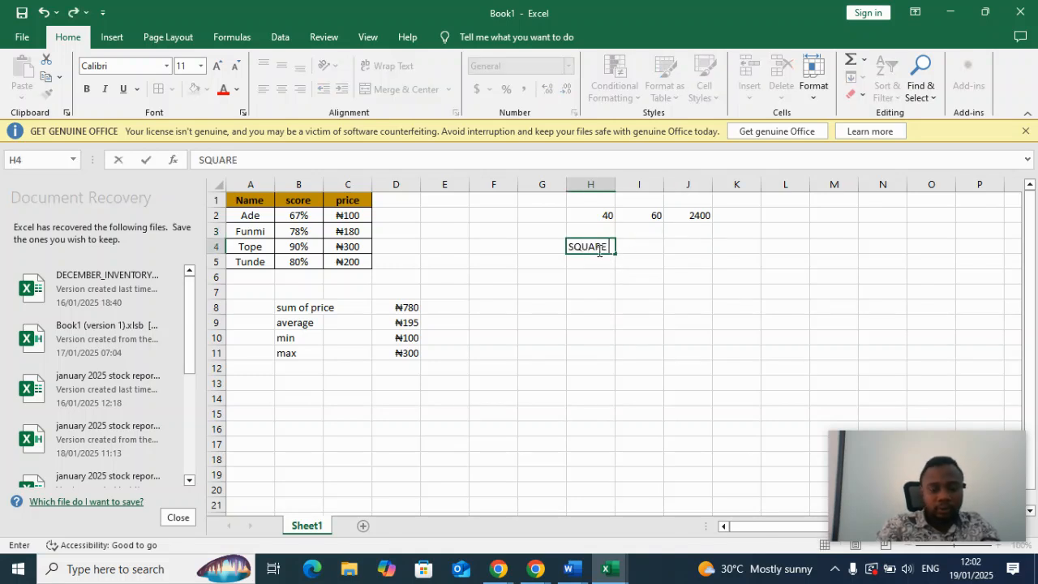
type(" OF")
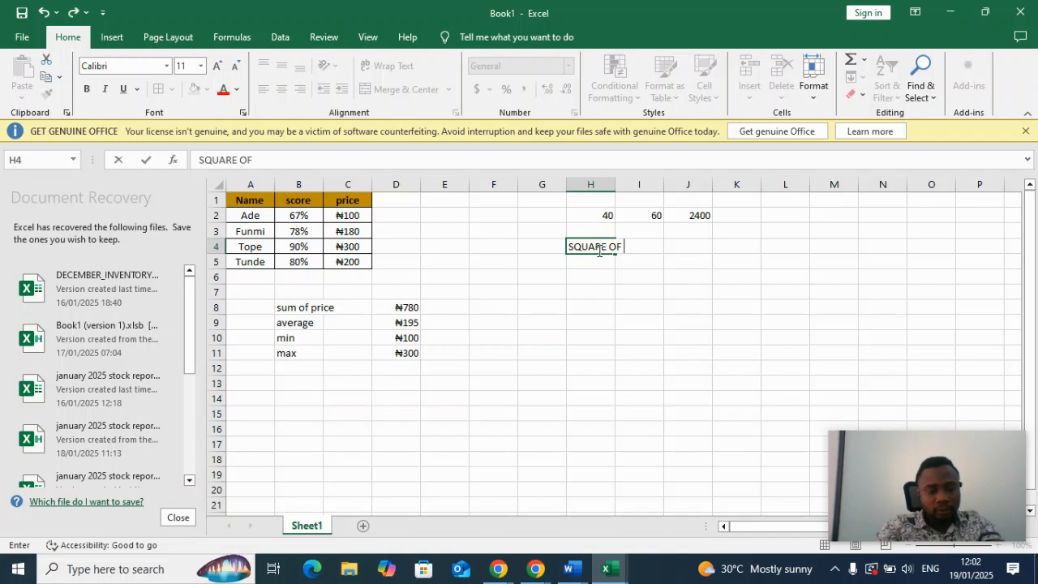
type(" 5")
key("BackSpace")
type("40")
key("Return")
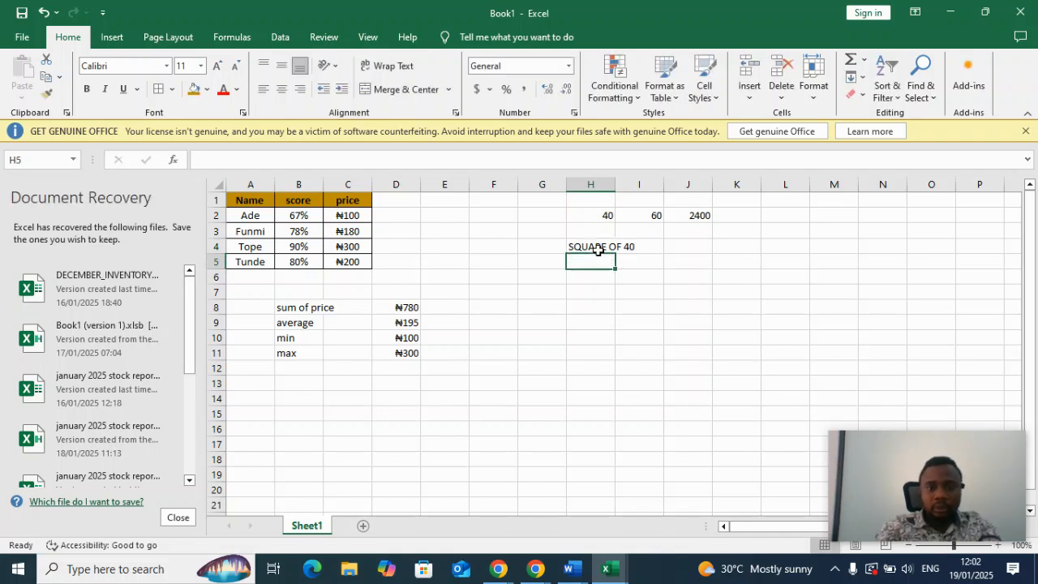
Try to square H2 in cell J4 with the formula =H2**2, accepting the suggested correction to =H2*2.
left_click(687, 250)
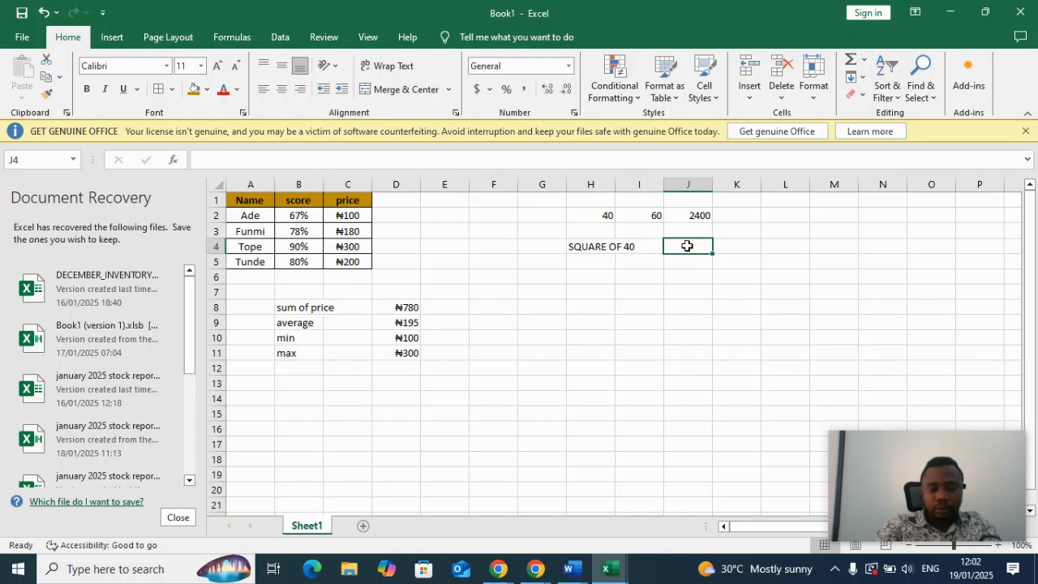
type("=")
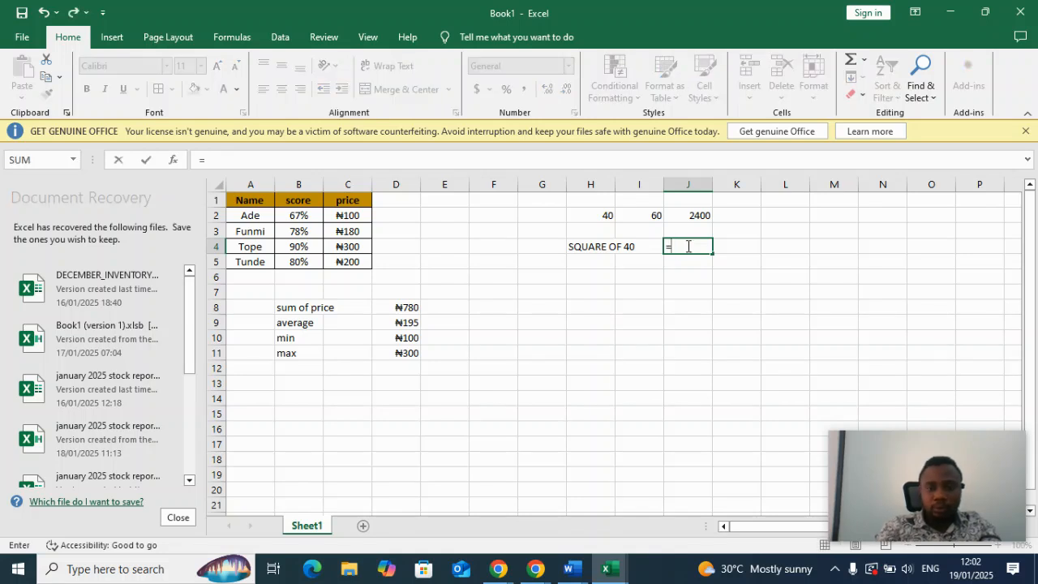
left_click(603, 216)
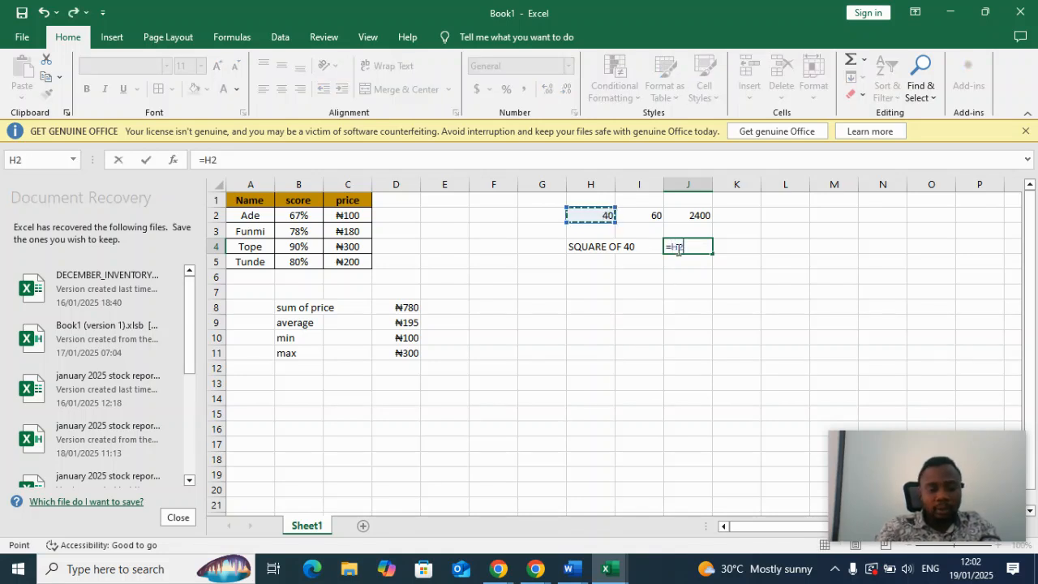
type("**2")
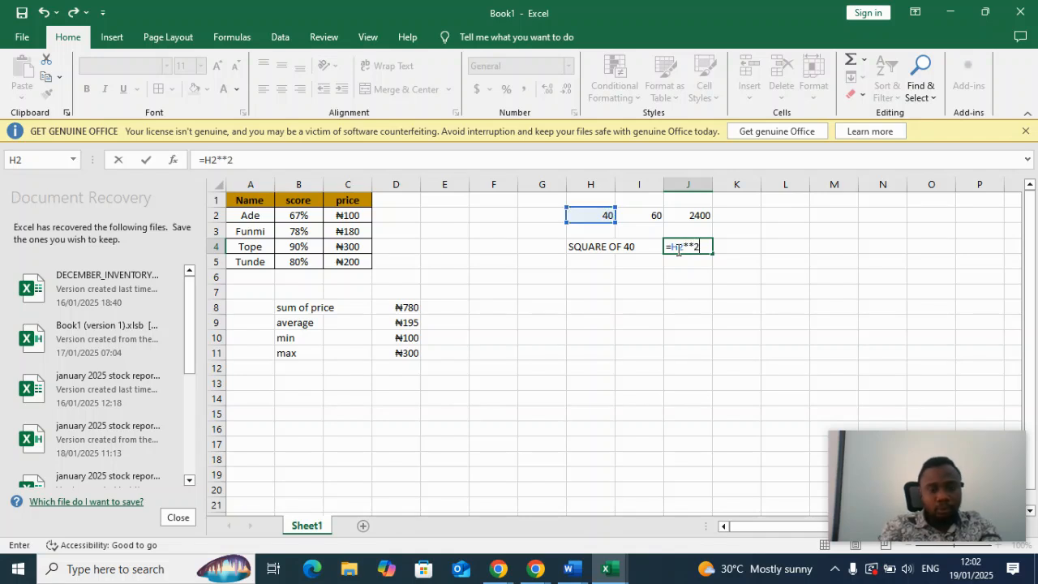
key("Return")
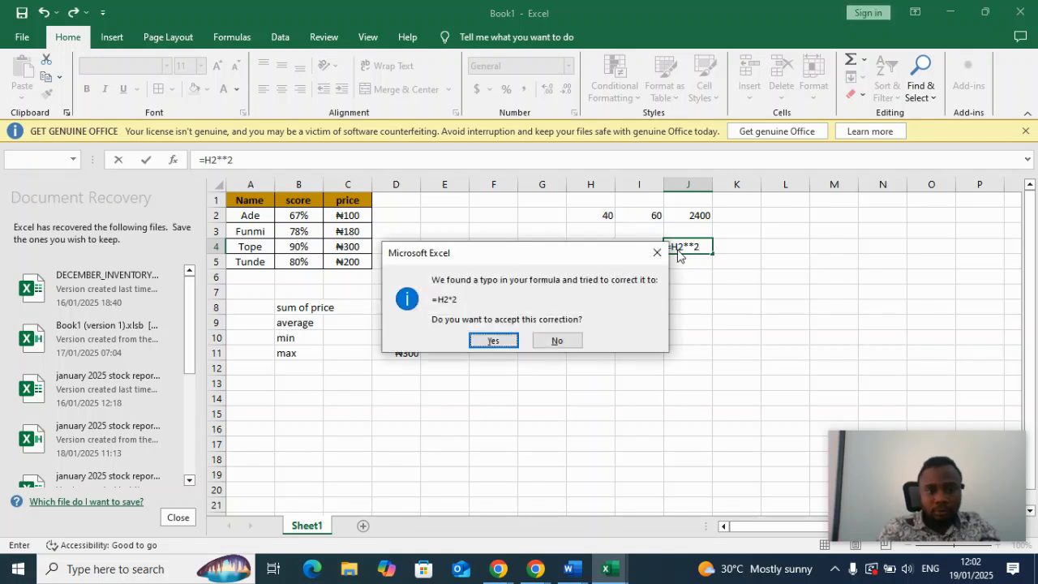
left_click(494, 341)
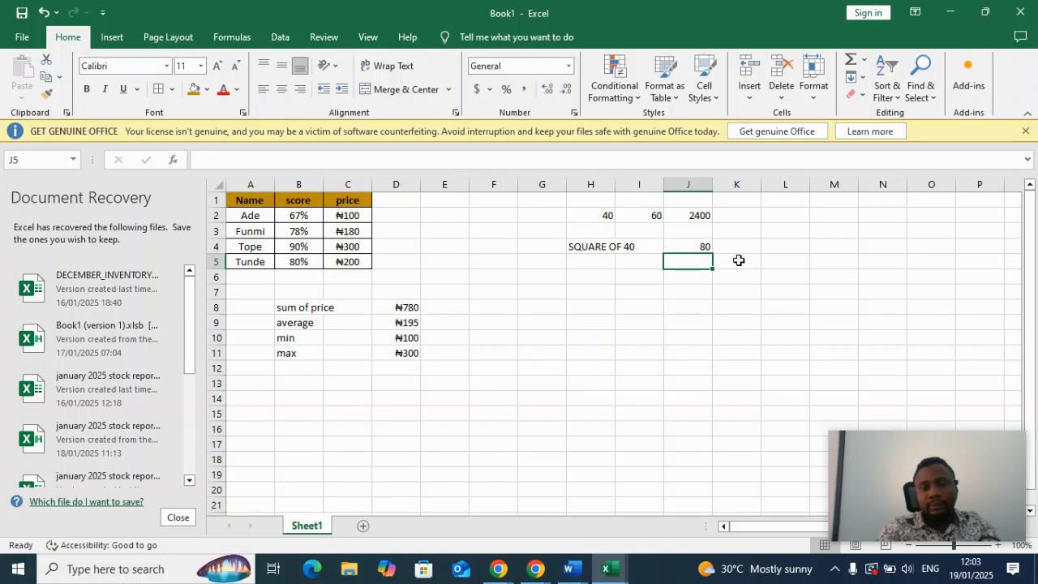
Replace the formula in cell J4 with the square root formula =SQRT(H2).
left_click(702, 247)
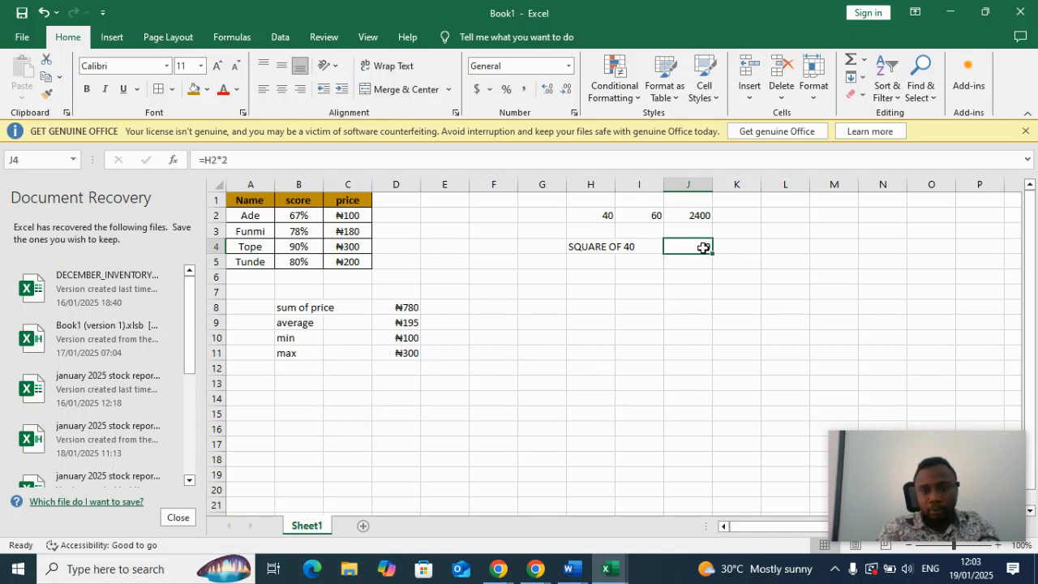
double_click(703, 248)
key("BackSpace")
key("BackSpace")
key("BackSpace")
key("BackSpace")
key("BackSpace")
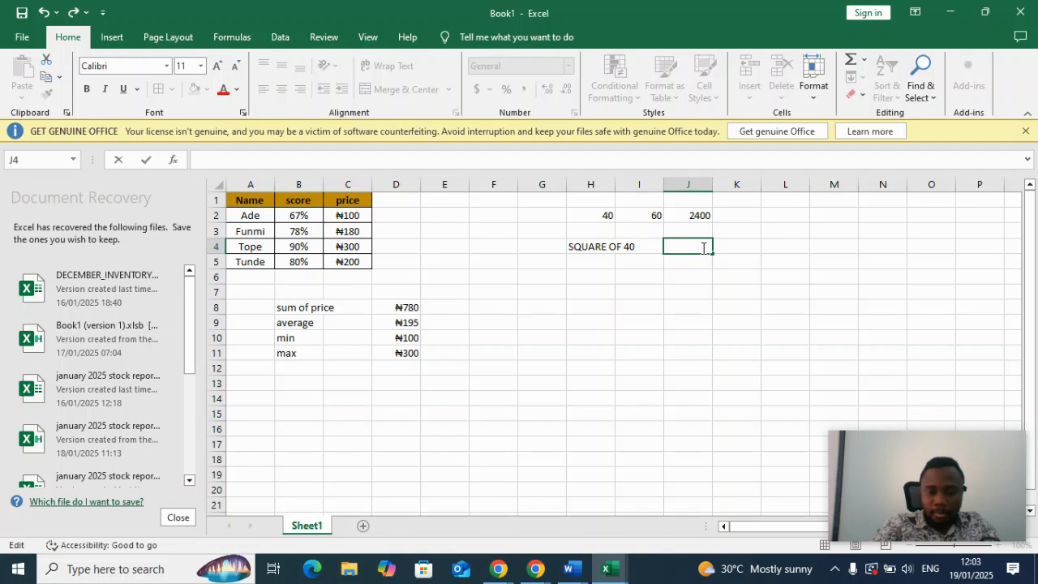
type("=S")
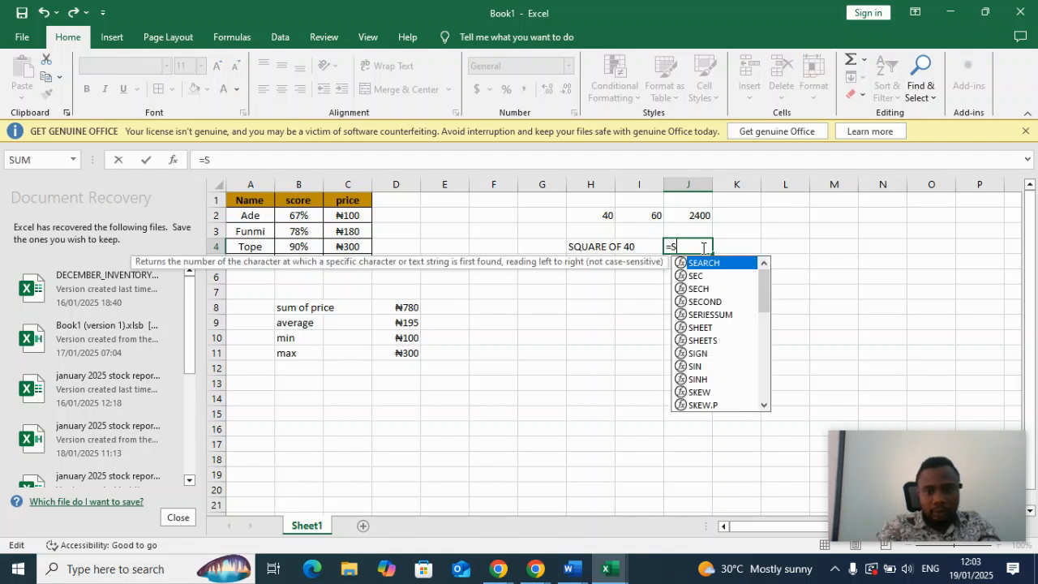
type("Q")
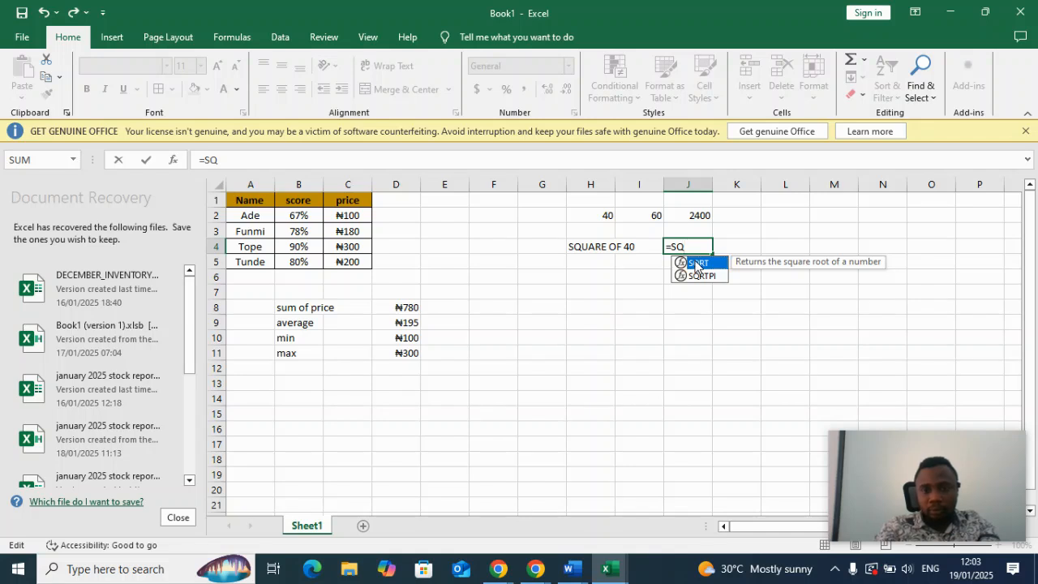
double_click(696, 263)
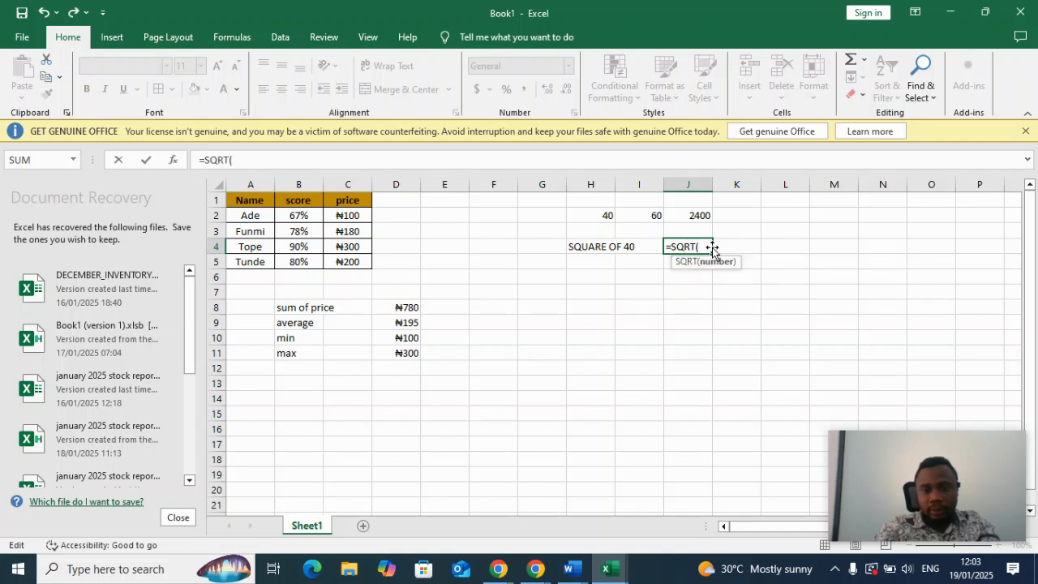
left_click(601, 216)
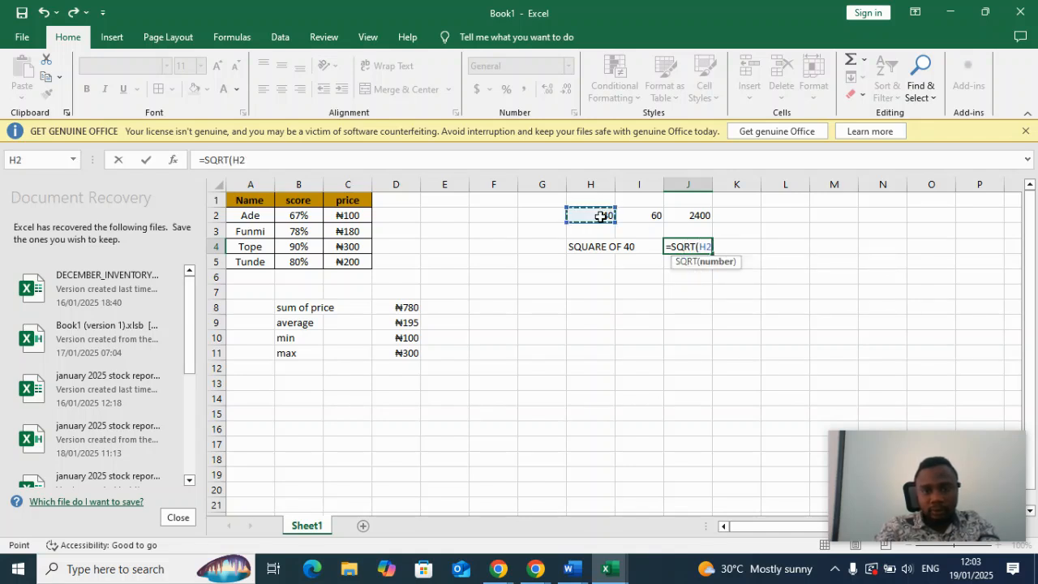
type(")")
key("Return")
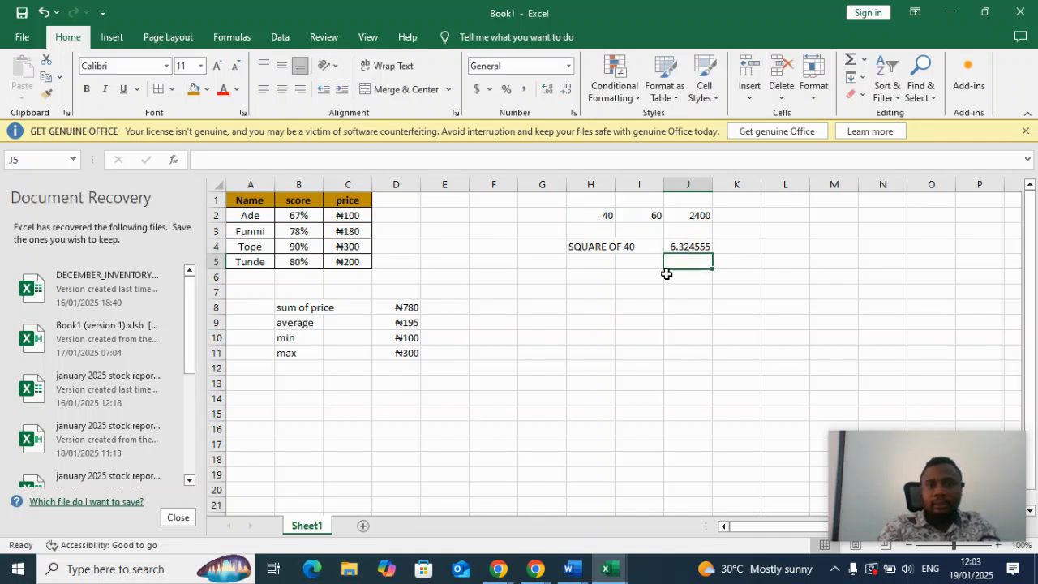
Change the label in cell H4 to "SQUARE ROOT OF 40".
left_click(604, 248)
double_click(606, 247)
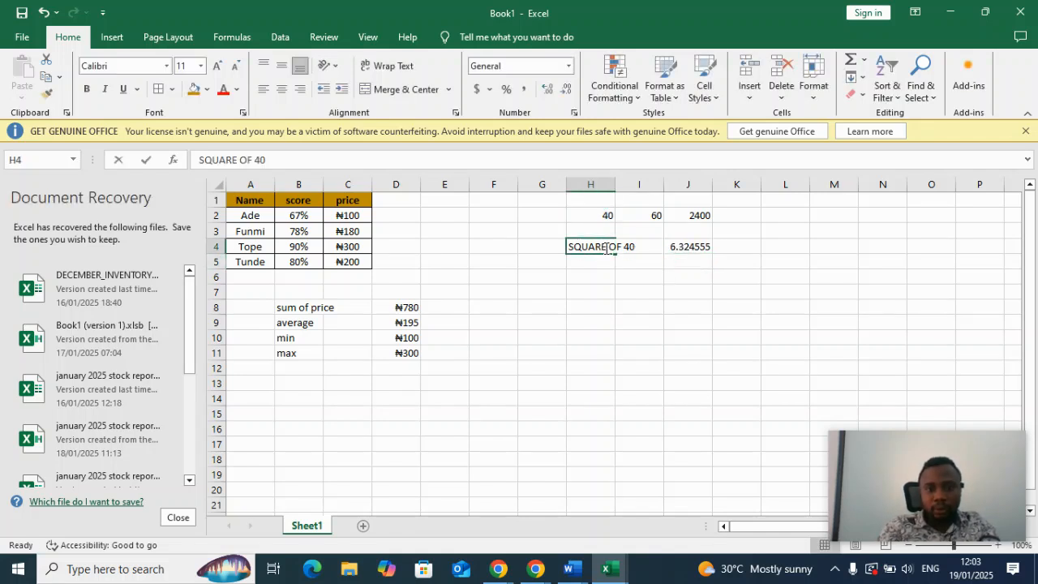
type("ROOT OF\\")
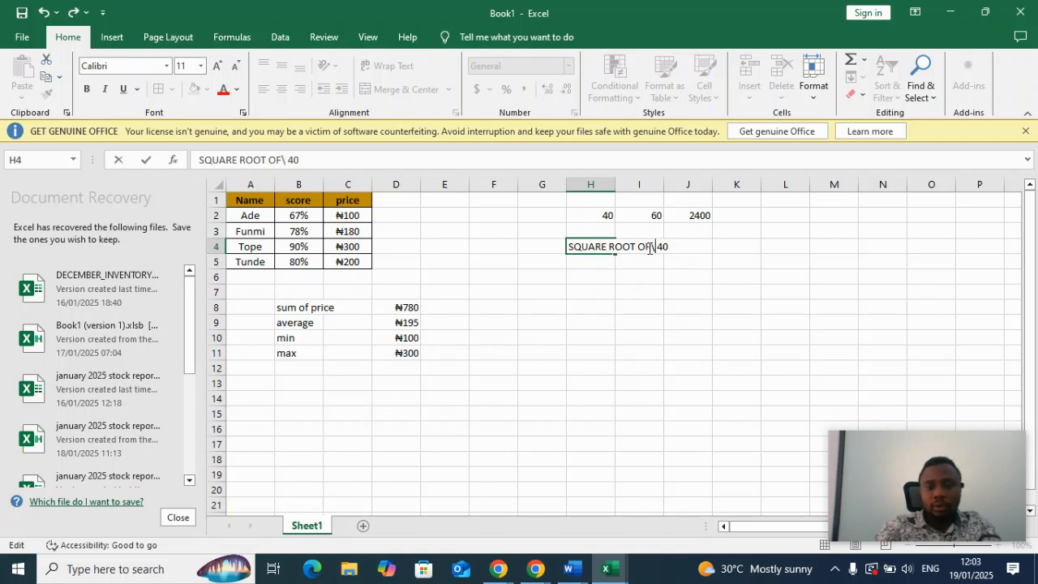
key("Return")
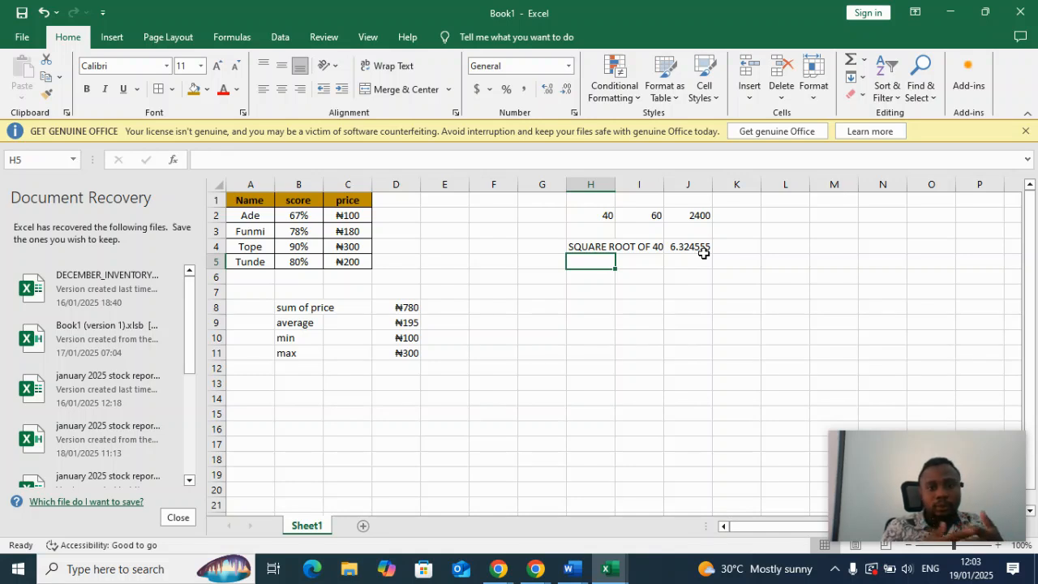
Insert an empty column before the price column and delete that new column again.
left_click(355, 181)
right_click(356, 186)
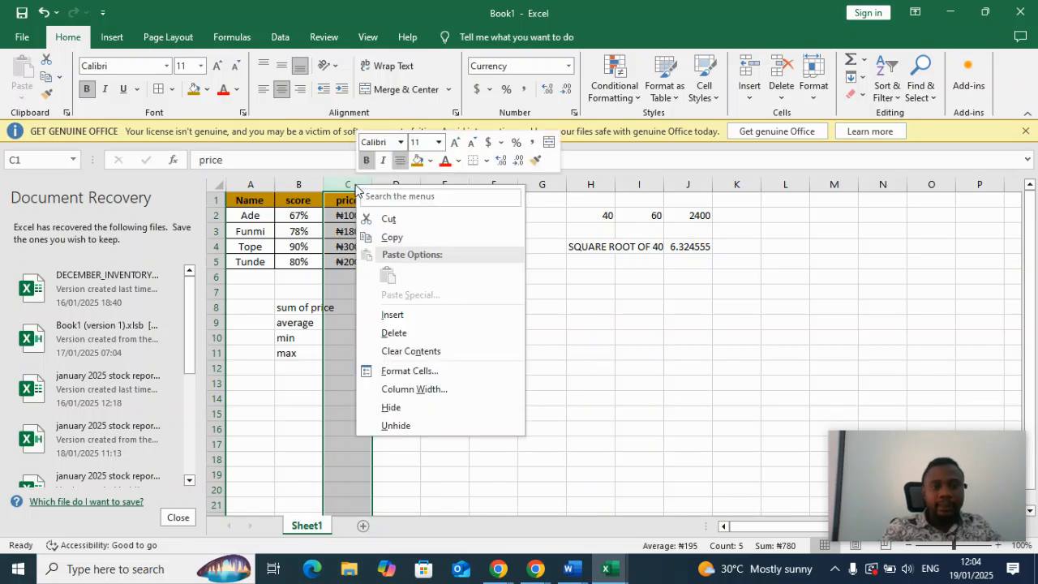
left_click(393, 320)
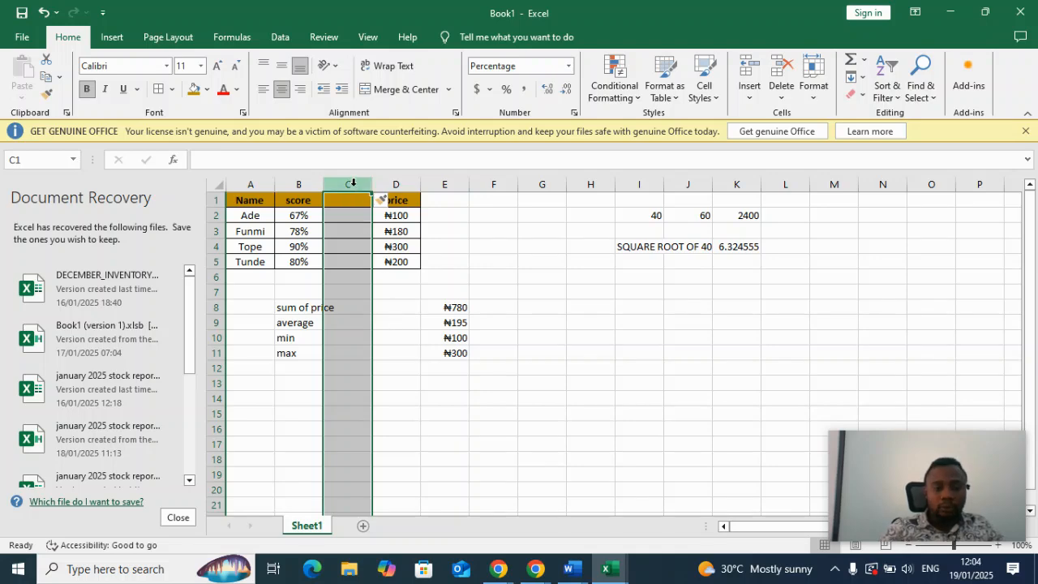
right_click(353, 184)
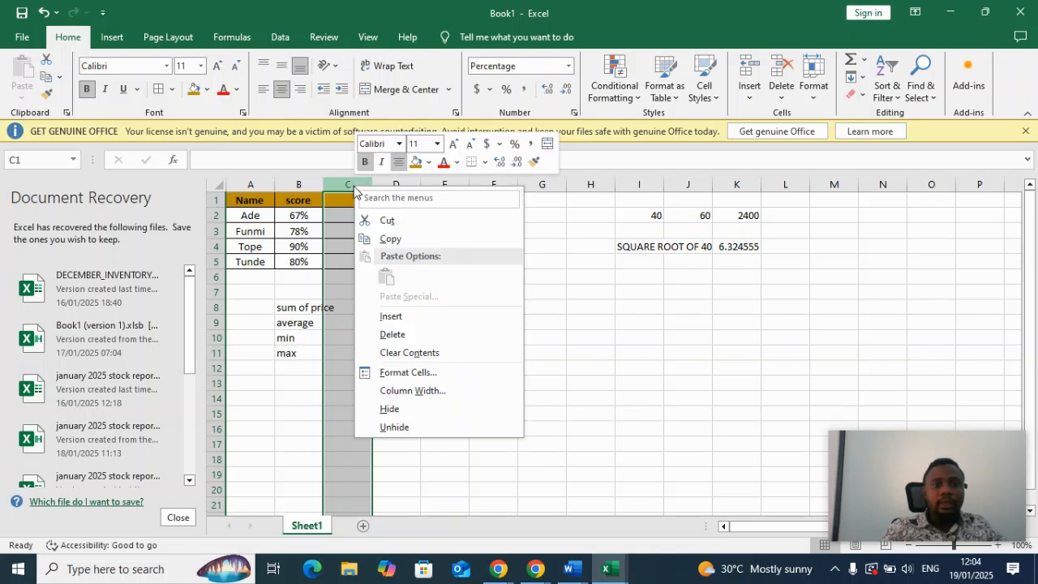
left_click(393, 335)
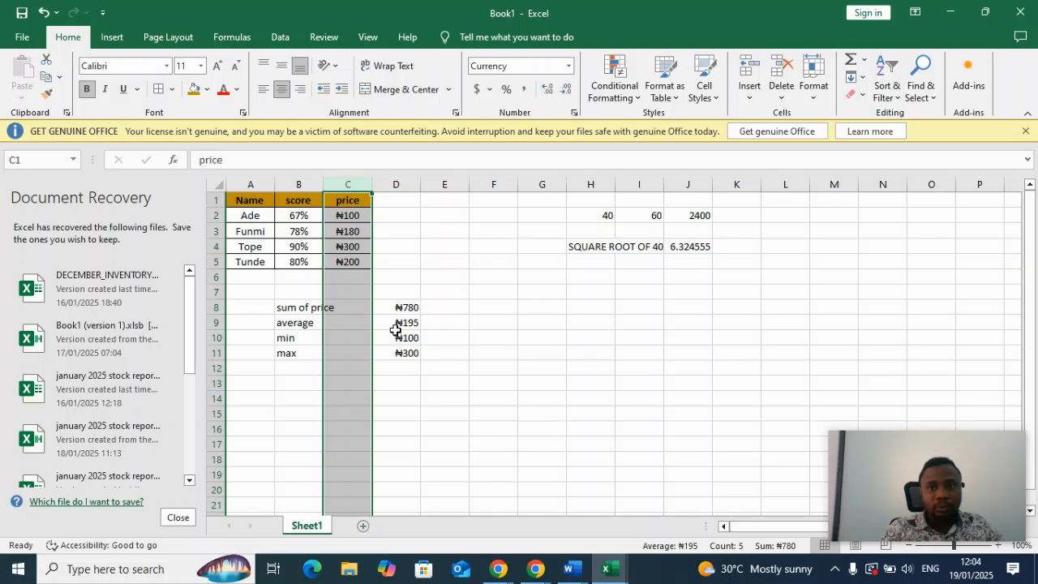
left_click(782, 97)
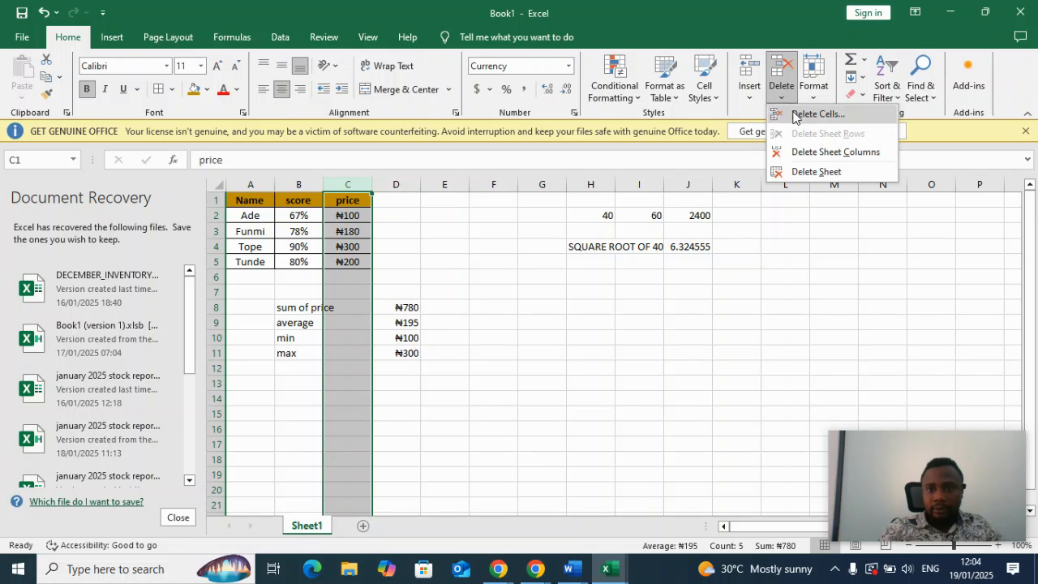
left_click(746, 93)
left_click(747, 93)
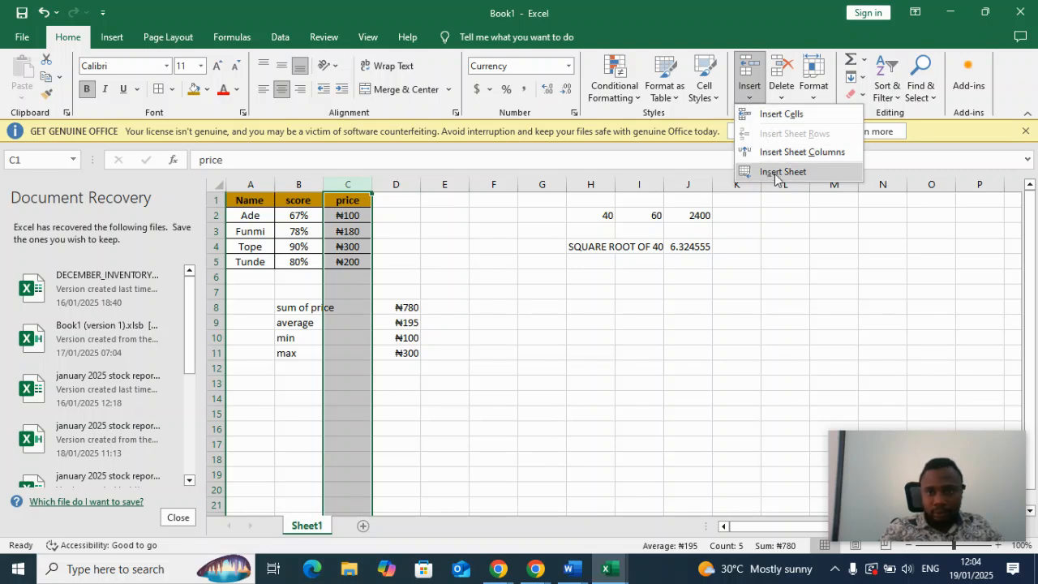
left_click(816, 290)
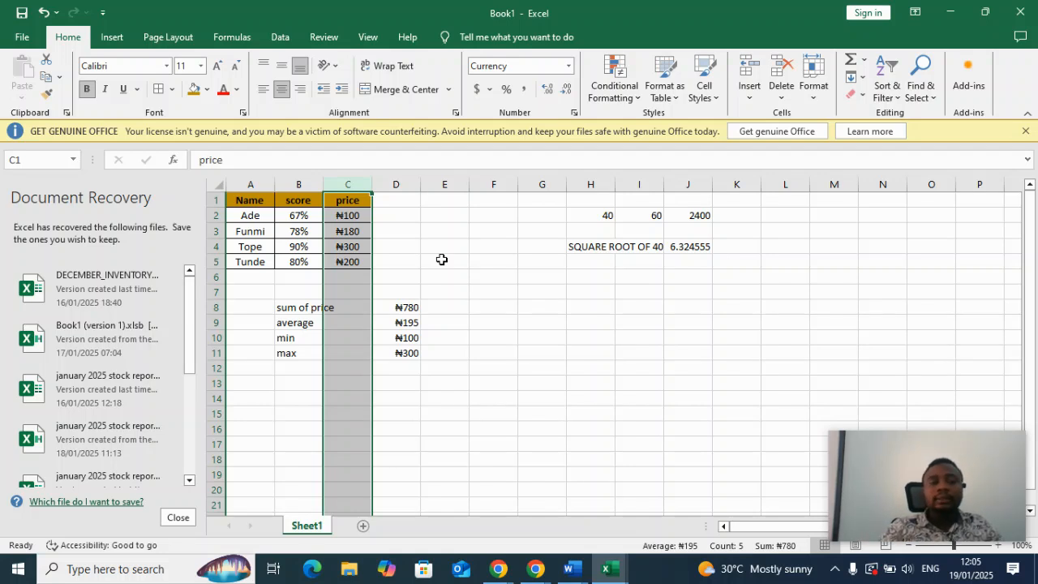
Insert an empty row above row 3 and delete that new row again.
left_click(213, 232)
right_click(212, 232)
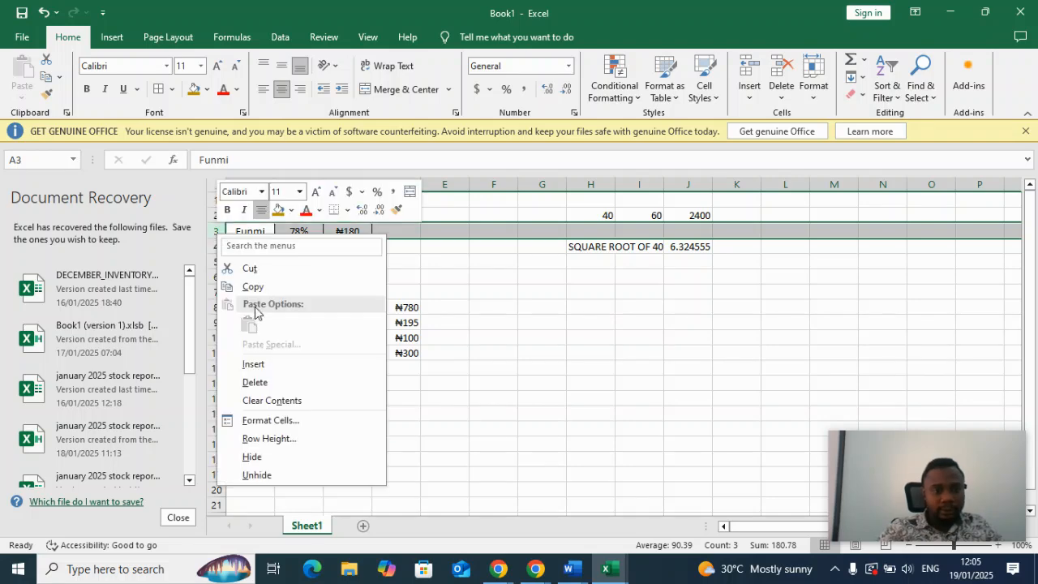
left_click(269, 367)
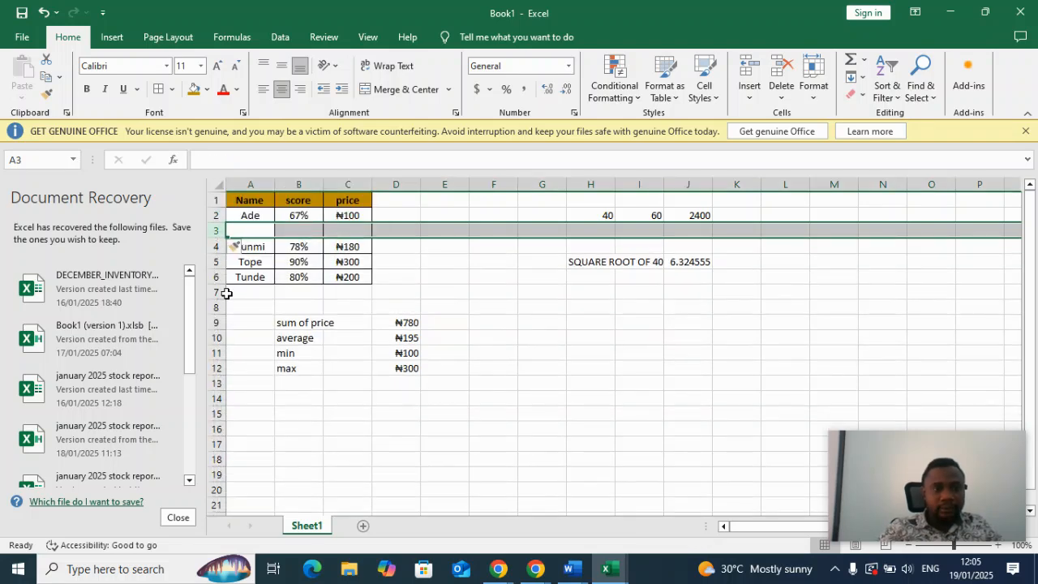
right_click(213, 232)
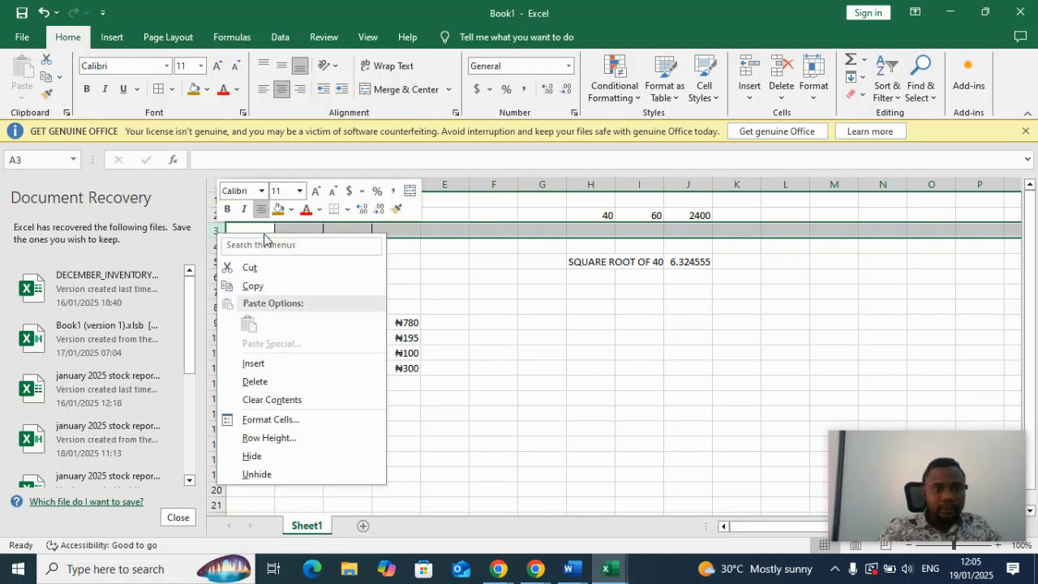
left_click(274, 381)
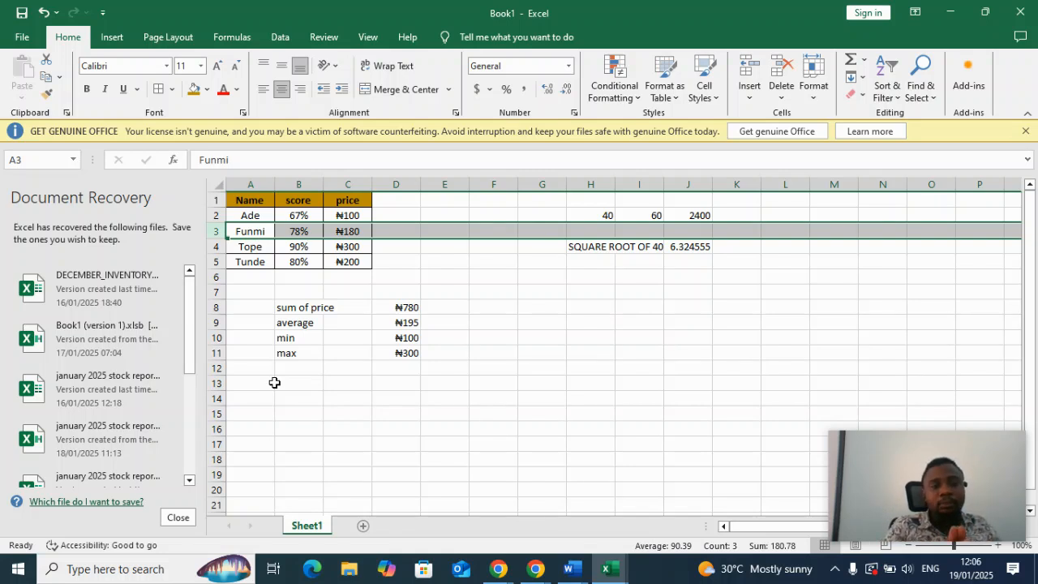
Convert the range A1:C5 into an Excel table with headers.
left_click(487, 303)
left_click_drag(257, 202, 350, 261)
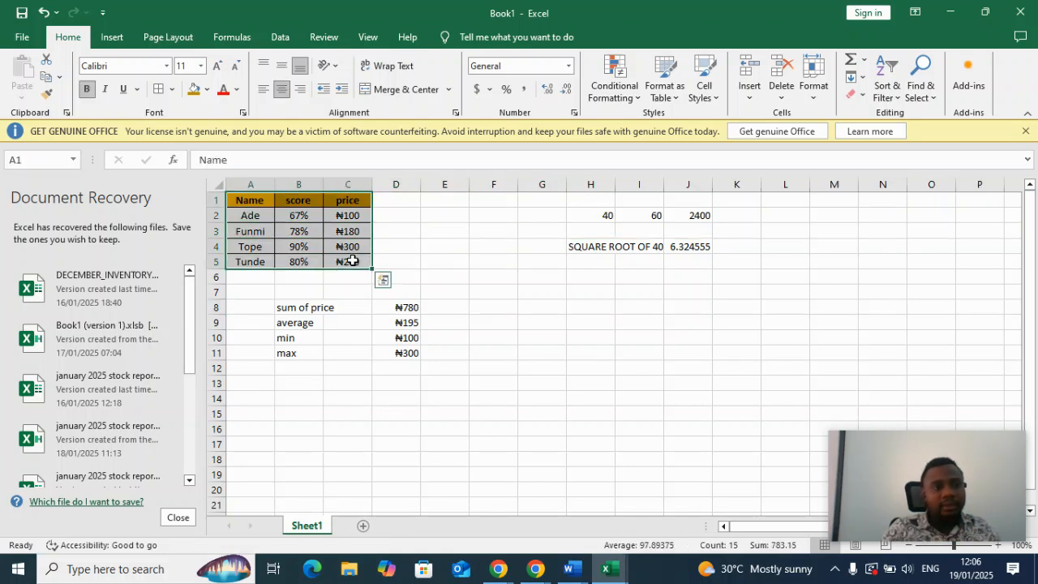
left_click(111, 36)
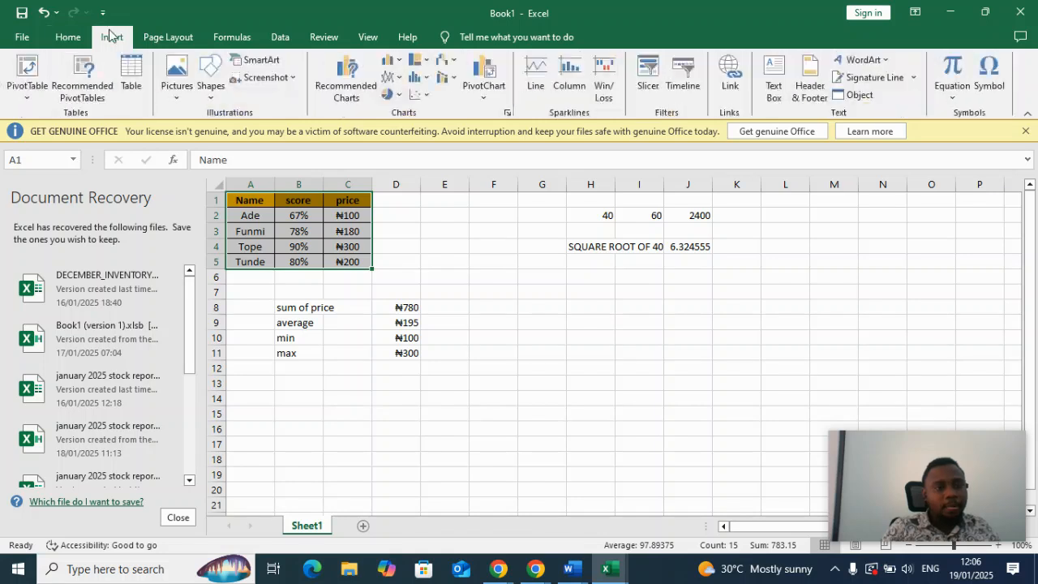
left_click(132, 94)
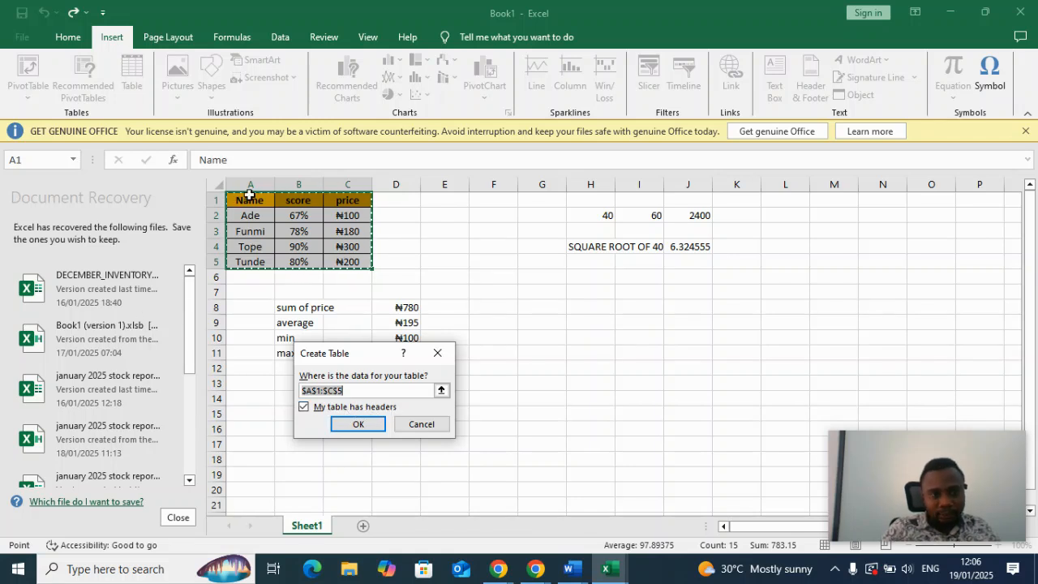
left_click(364, 424)
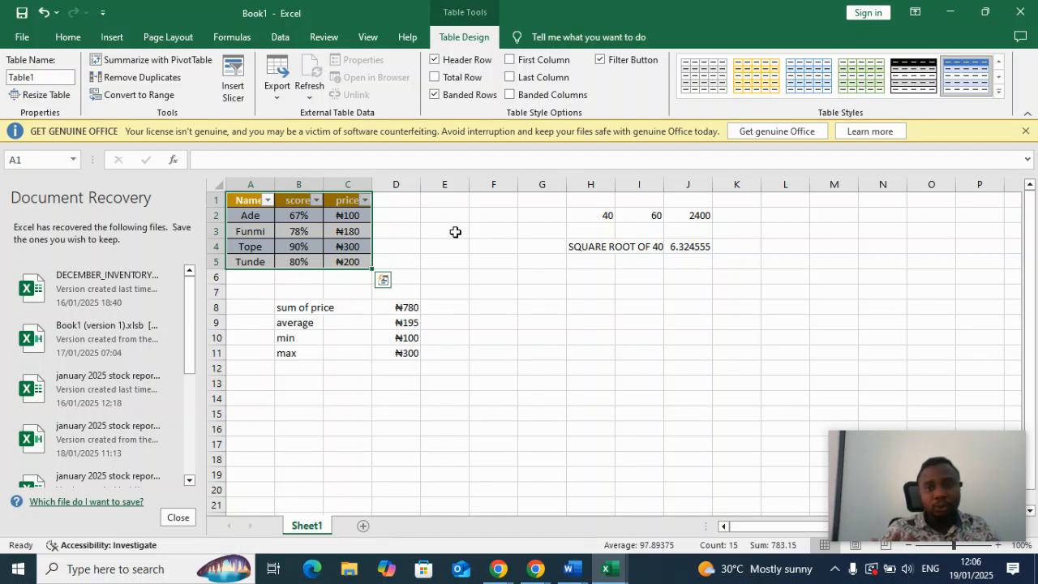
Apply the orange style from the last visible row of the Medium table styles to the table.
left_click(769, 87)
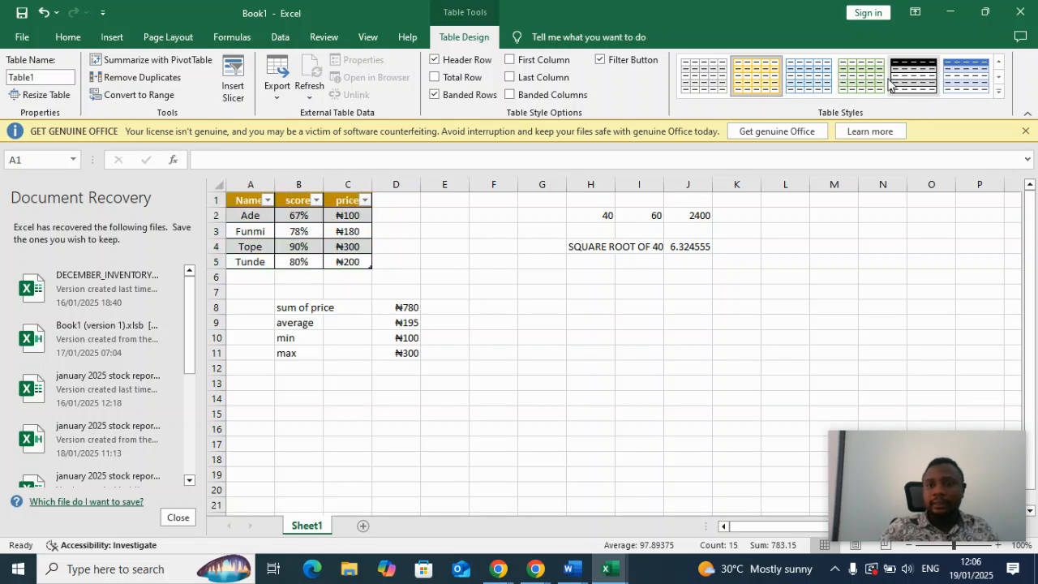
left_click(999, 91)
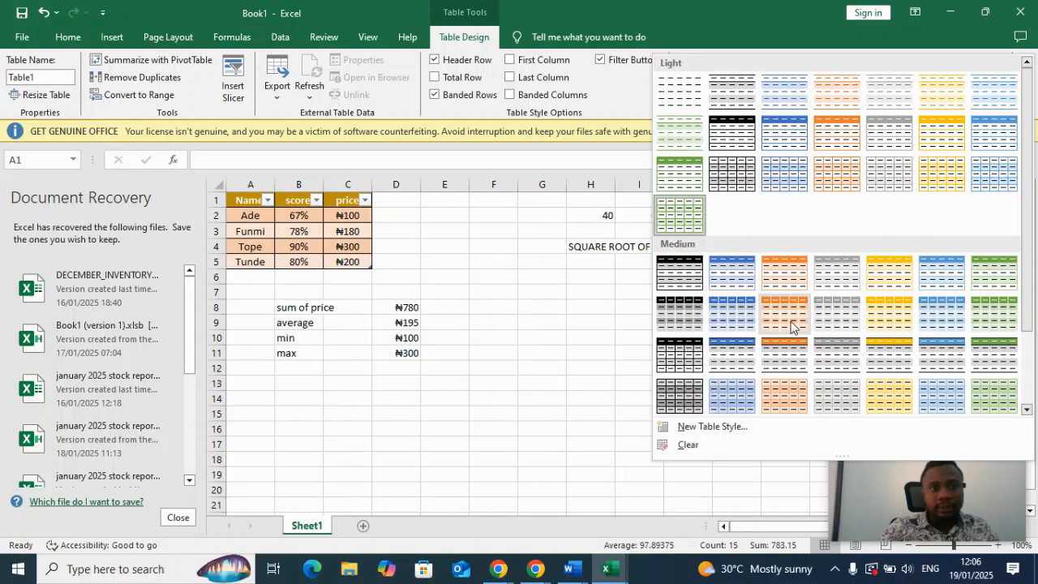
left_click(787, 397)
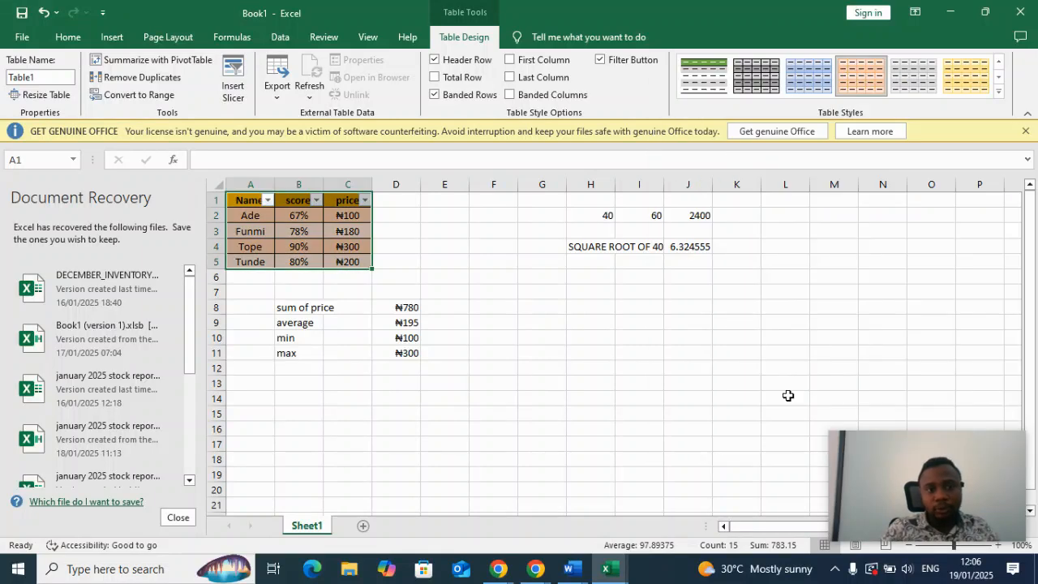
left_click(609, 351)
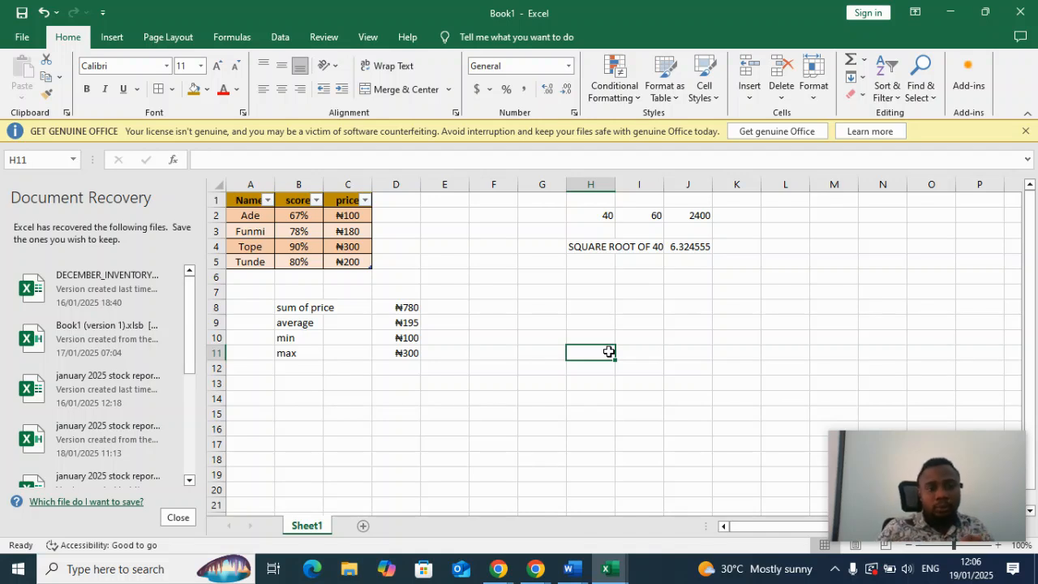
left_click(316, 201)
left_click(316, 200)
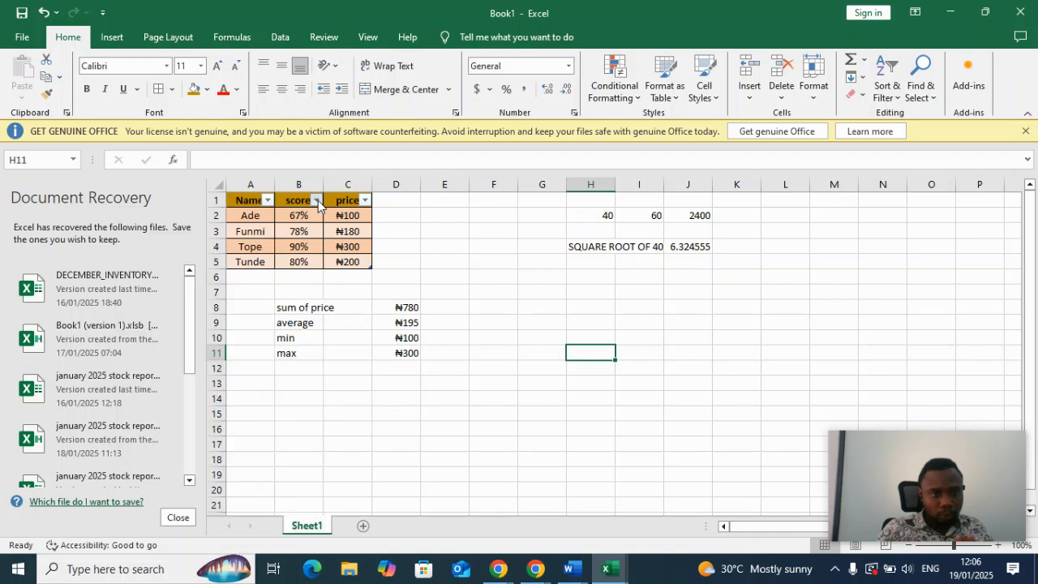
left_click(365, 200)
left_click(370, 209)
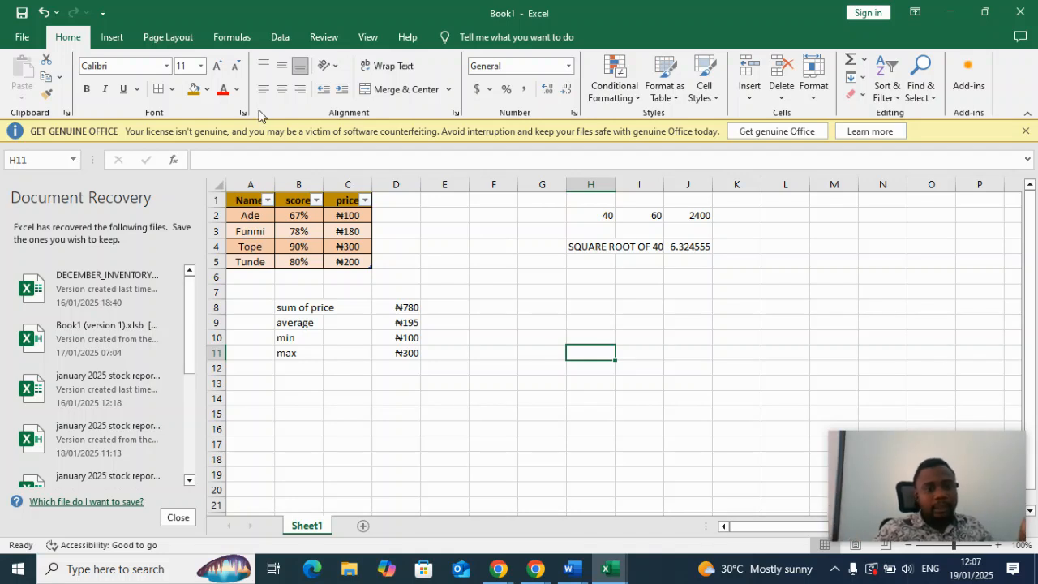
Add a new worksheet to the workbook and rename Sheet1 as STUDENT SCORE.
left_click(364, 528)
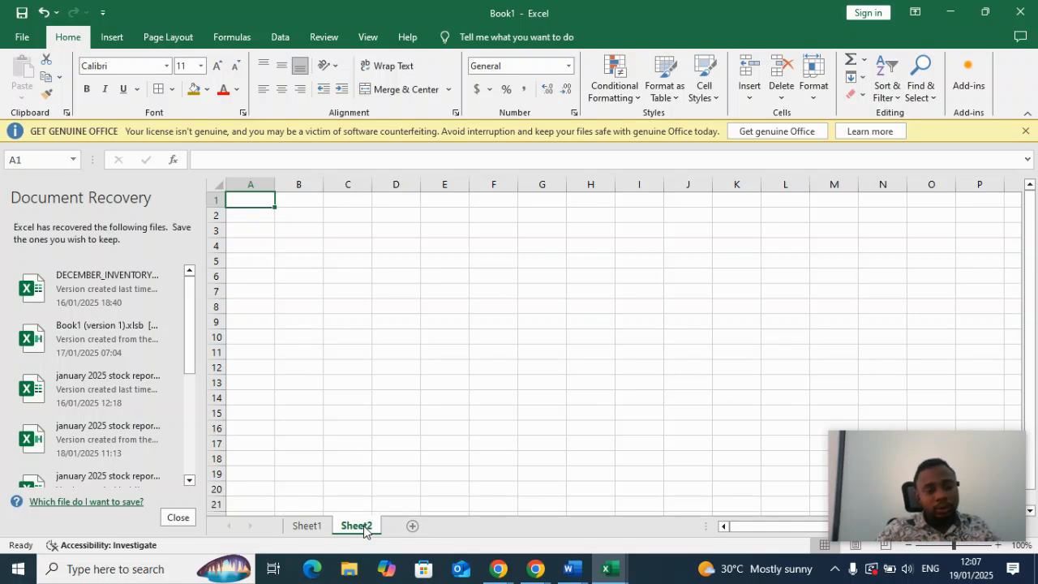
left_click(312, 527)
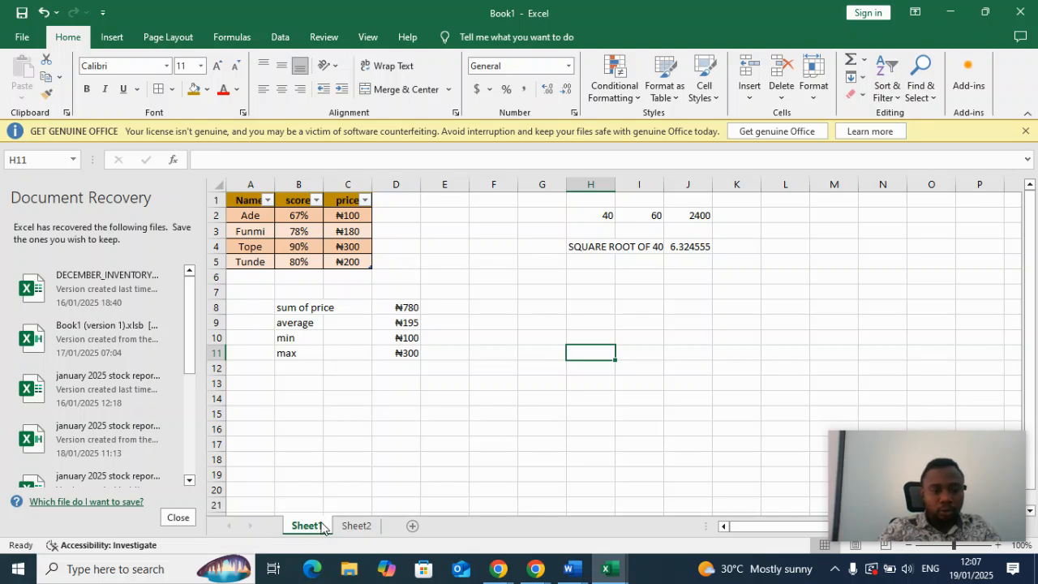
double_click(322, 527)
key("BackSpace")
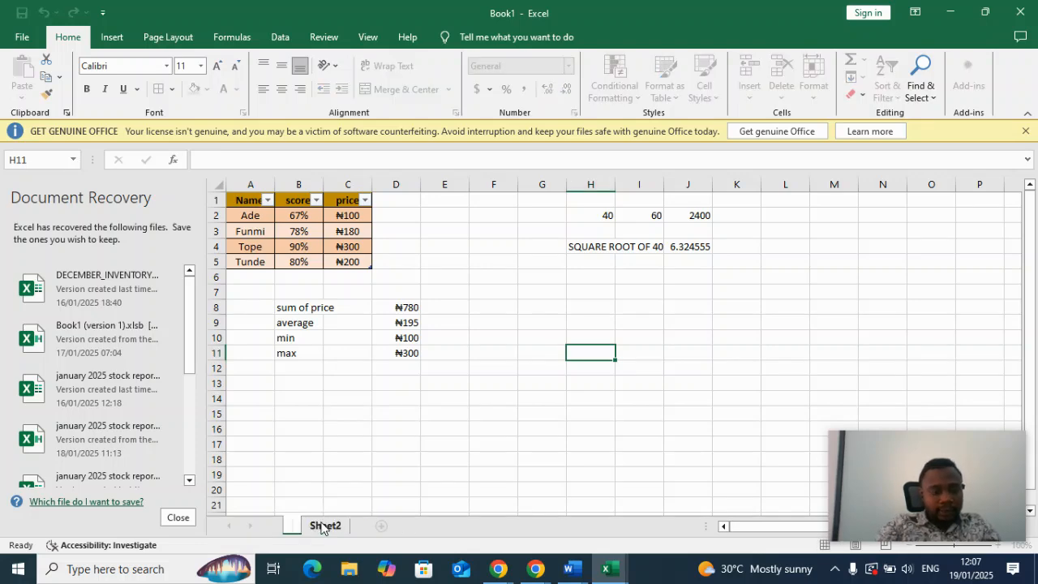
type("STUDEN")
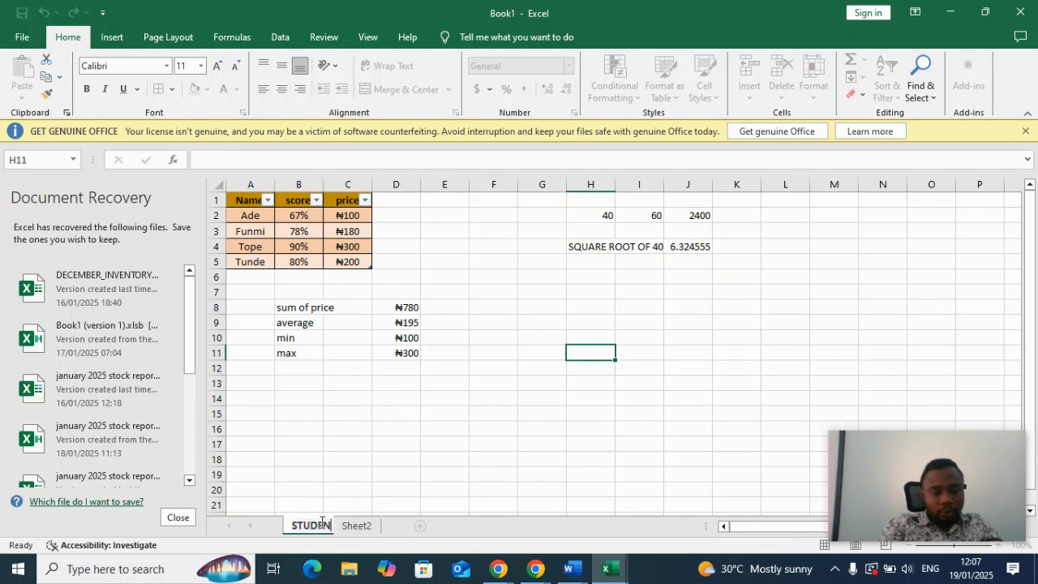
type("T SCORE")
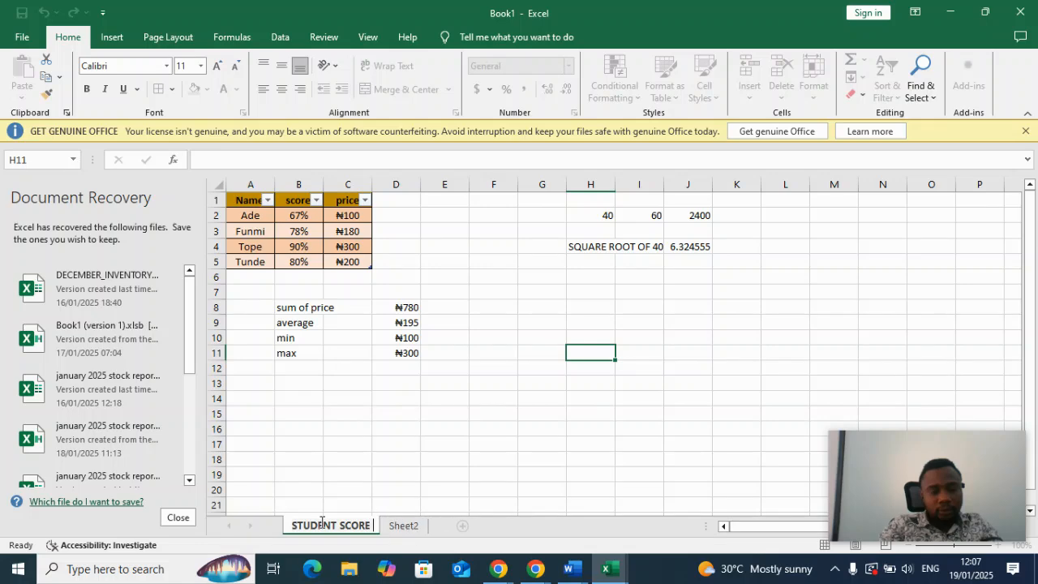
Rename Sheet2 as WORK IN PROGRESS and return to the STUDENT SCORE sheet.
left_click(413, 525)
key("BackSpace")
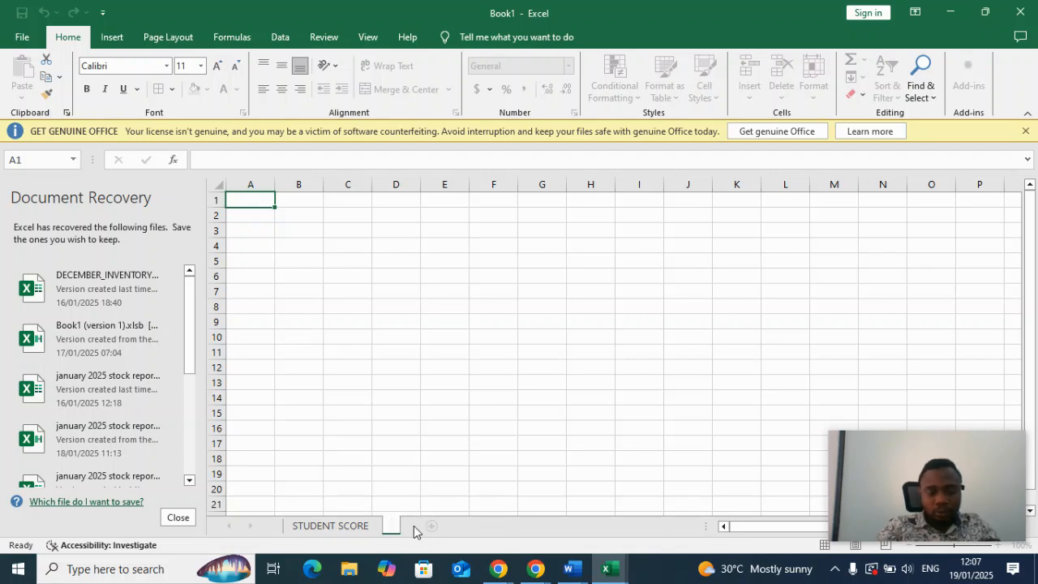
type("WORK IN PROGRESS")
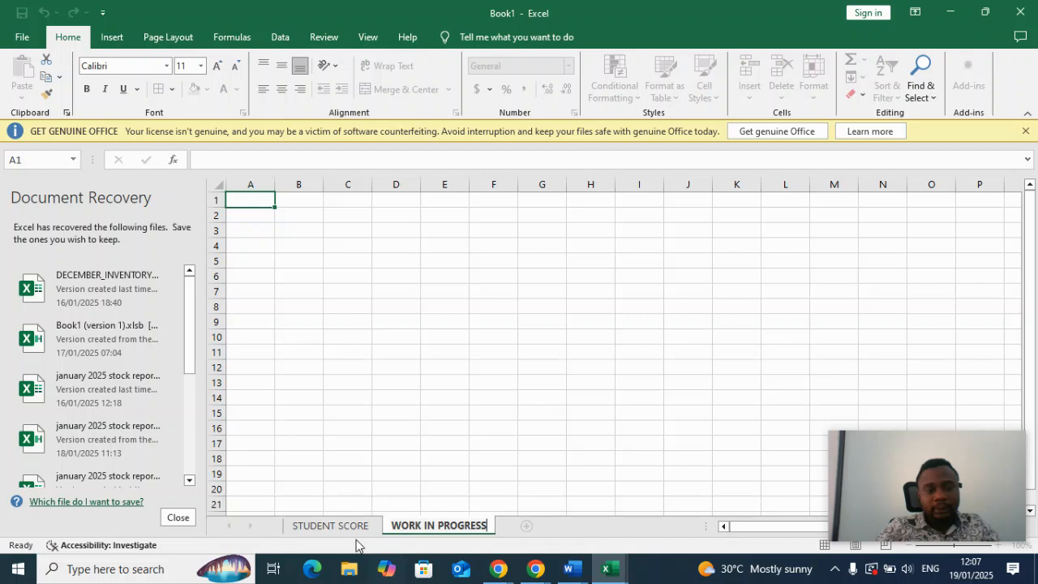
left_click(342, 527)
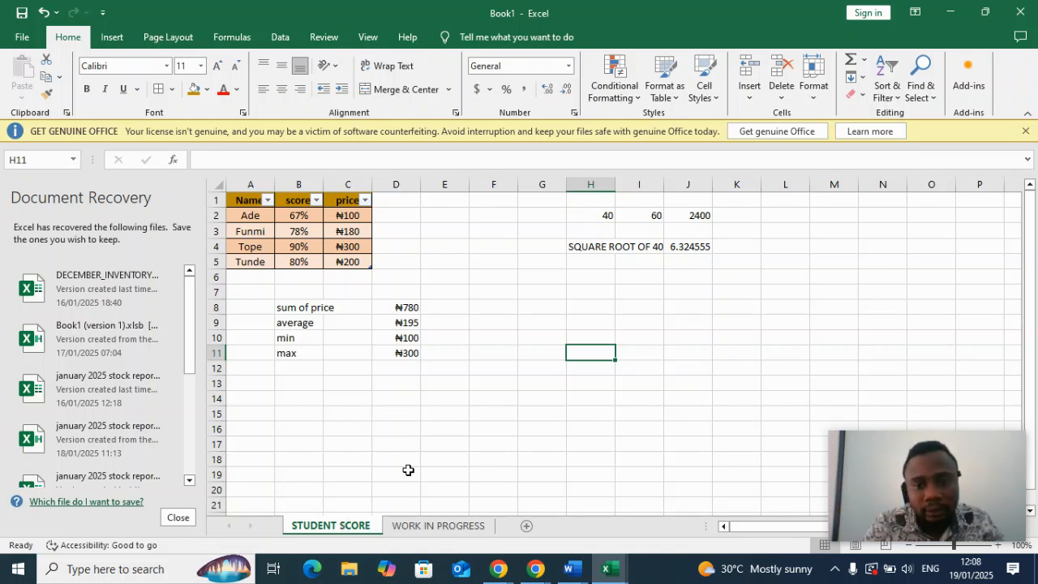
Set the number format of cell H8 to Percentage and of cell I8 to Currency.
left_click(593, 306)
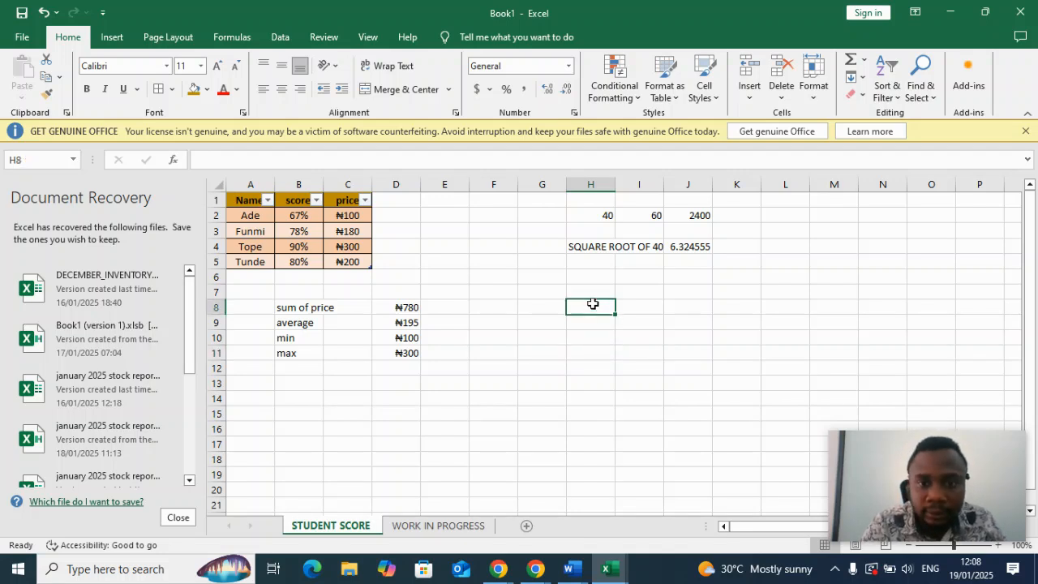
left_click(487, 65)
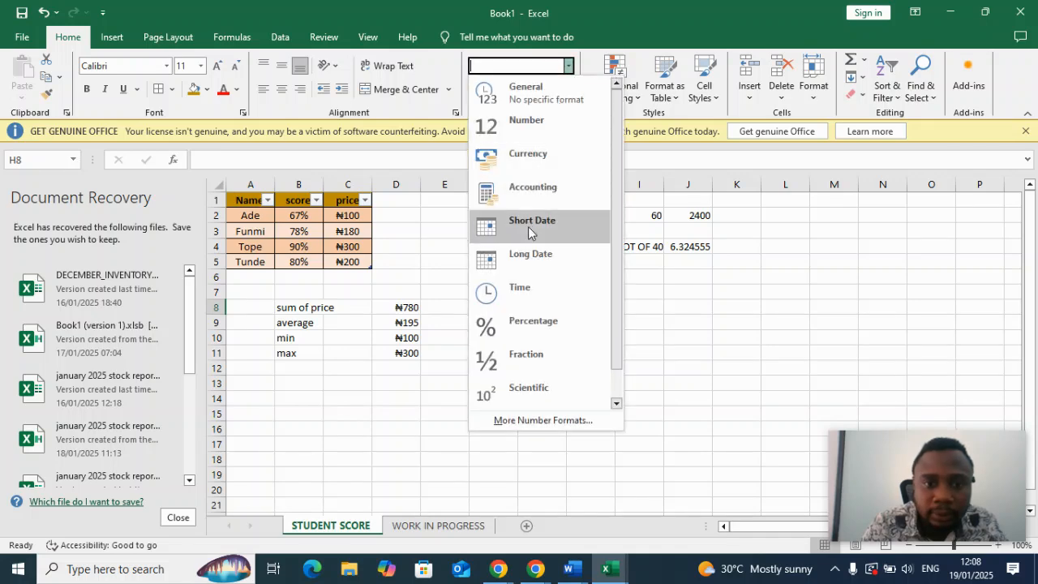
left_click(528, 325)
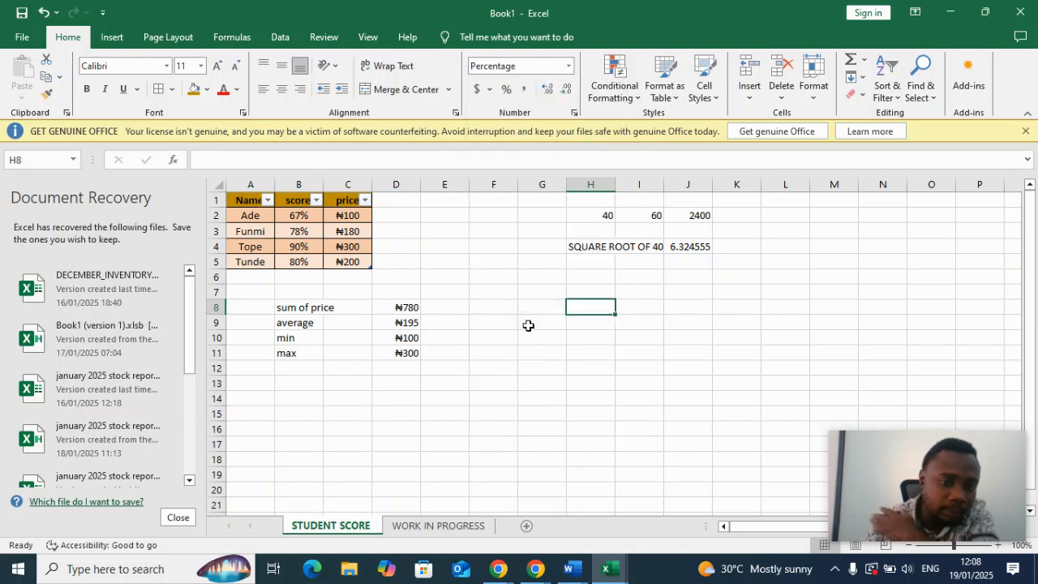
left_click(641, 307)
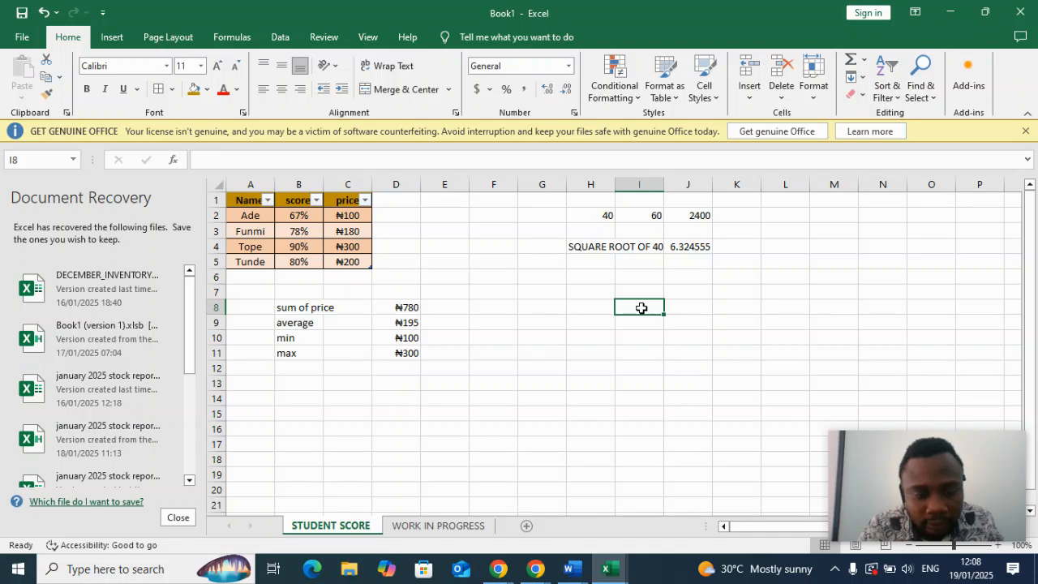
left_click(568, 66)
left_click(525, 162)
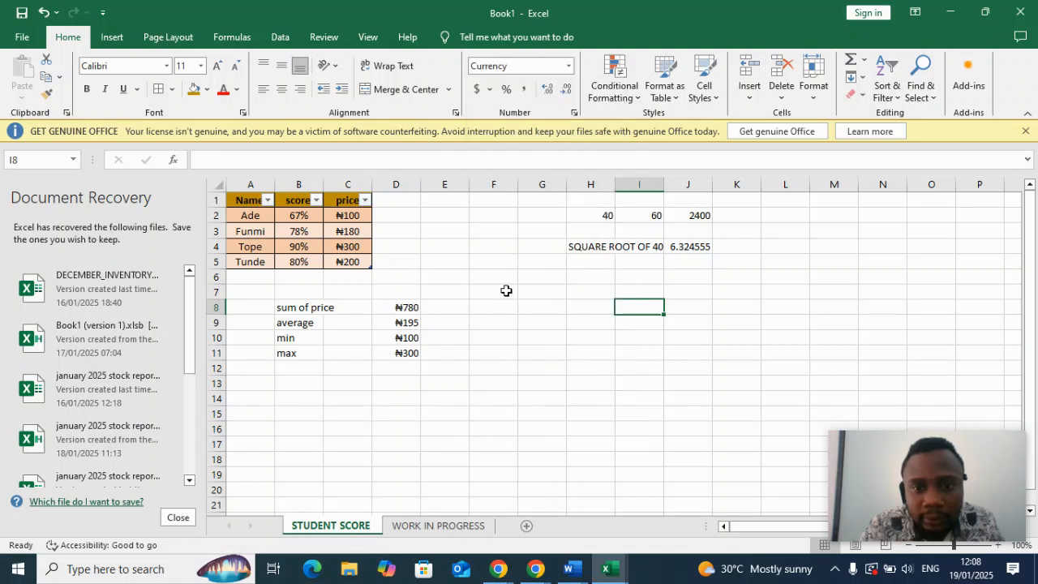
Enter 1% in cell H8, then correct the value to 7%.
left_click(579, 305)
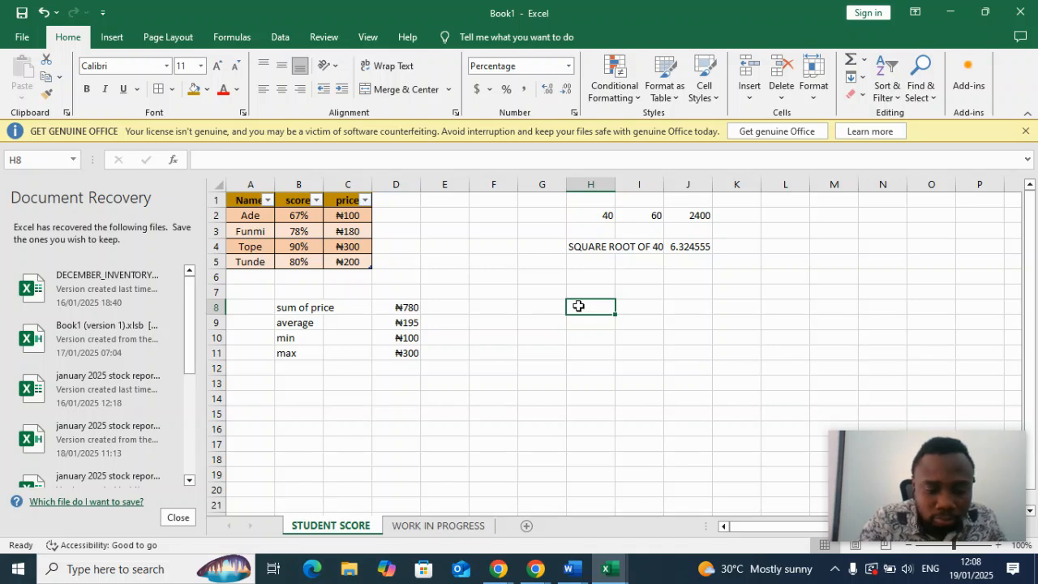
type("1")
key("Return")
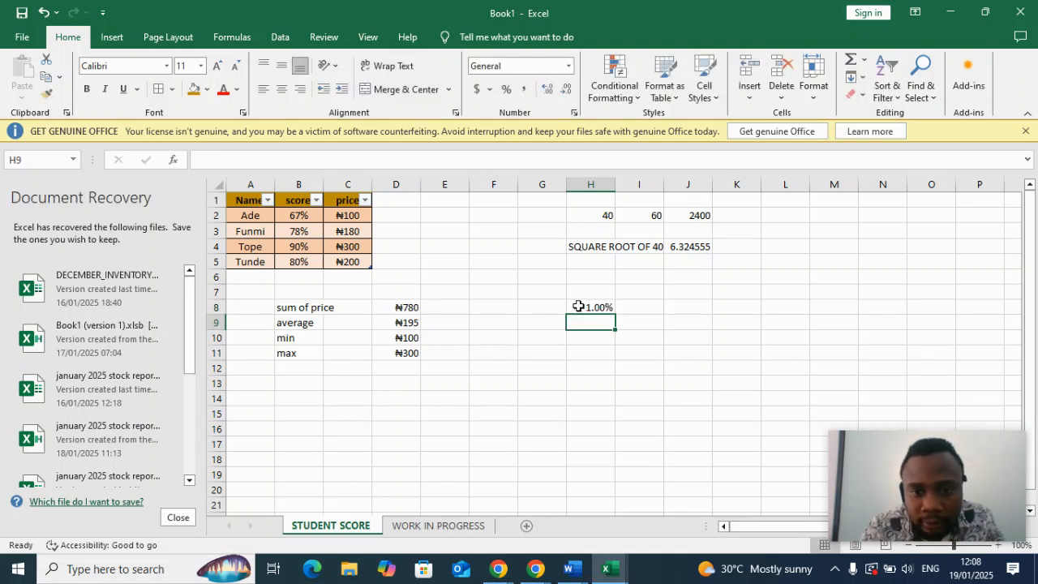
left_click(602, 307)
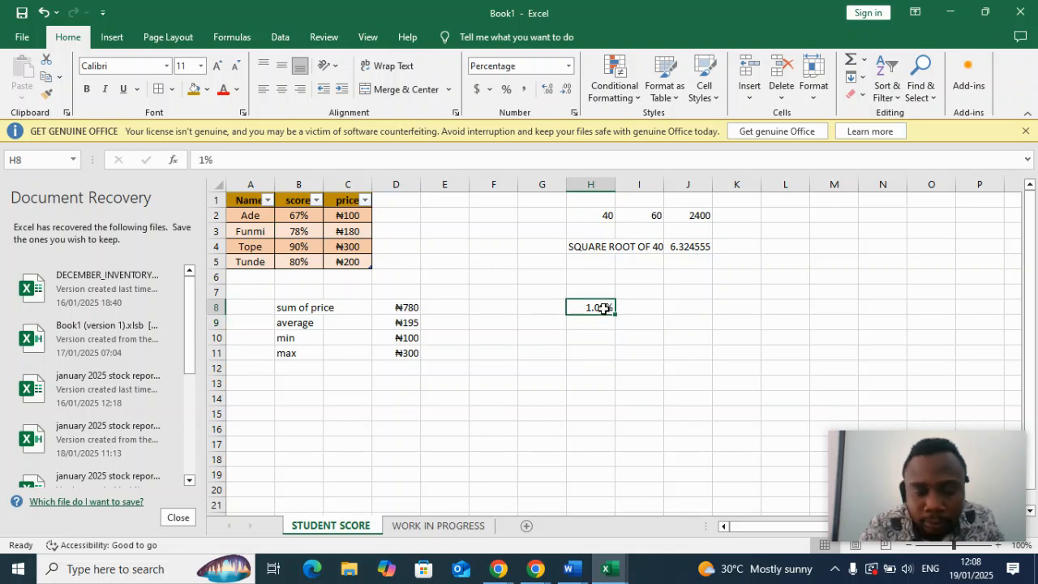
double_click(603, 308)
key("BackSpace")
type("7")
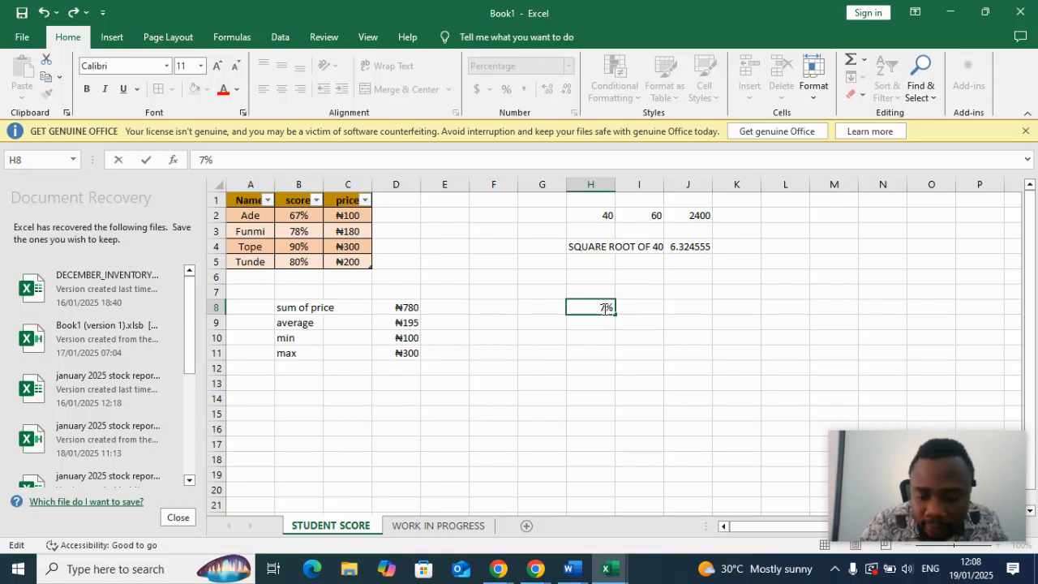
key("Return")
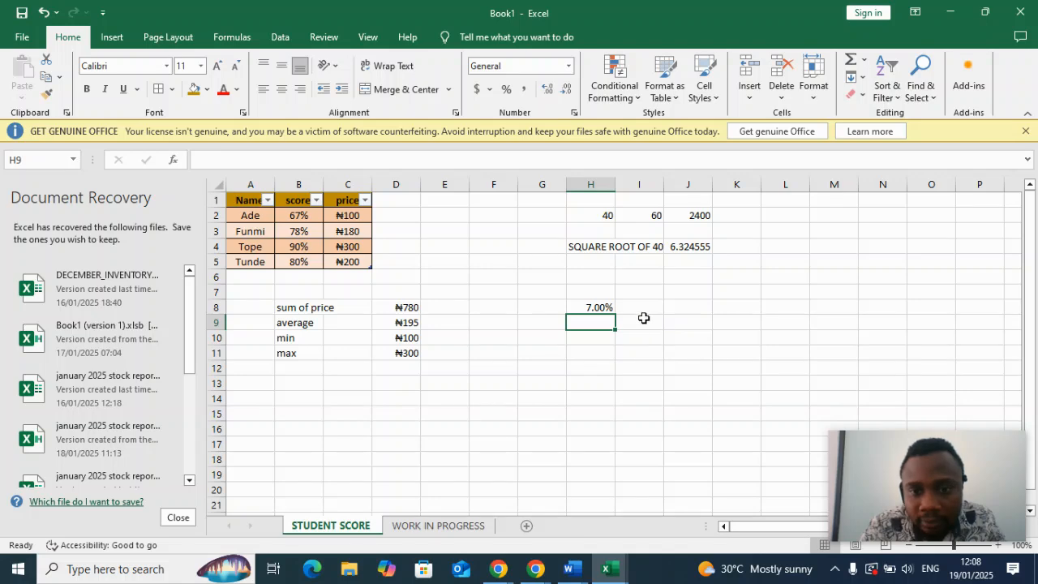
Enter the amount 27800 in the currency-formatted cell I8.
left_click(642, 309)
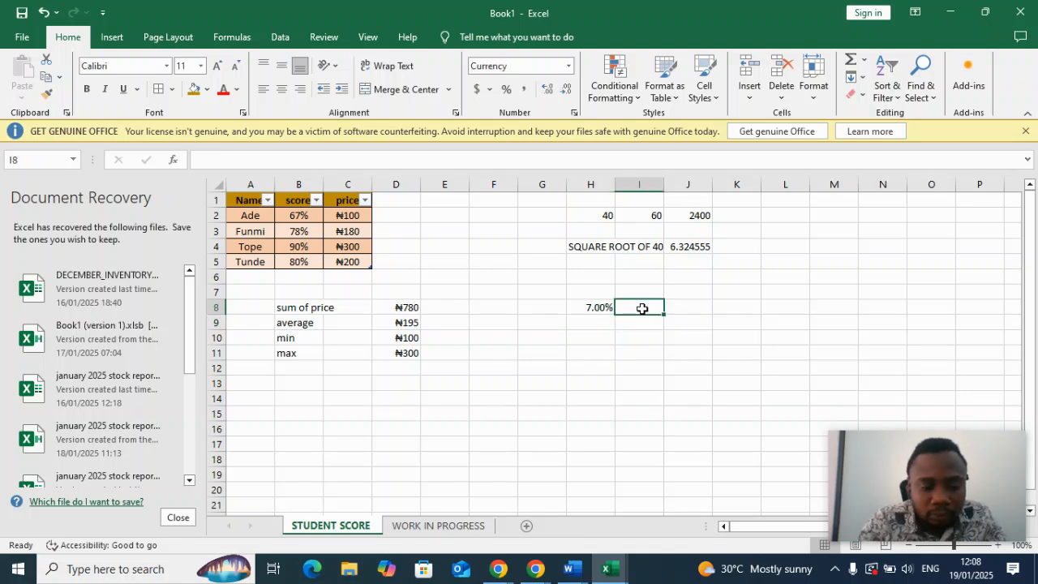
type("27800")
key("Return")
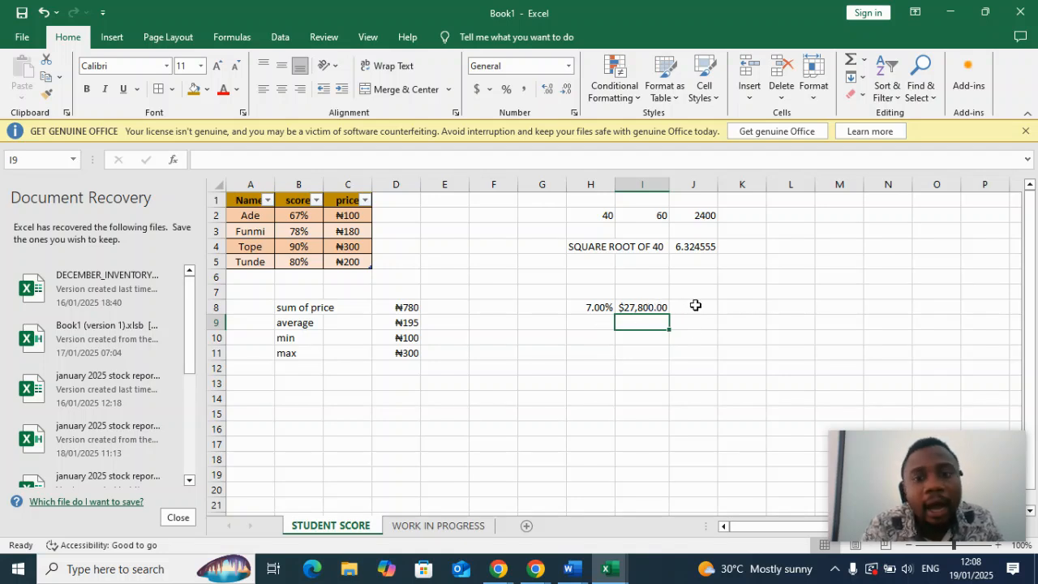
Calculate the percentage of the amount in cell J8 with the formula =H8*I8.
left_click(696, 305)
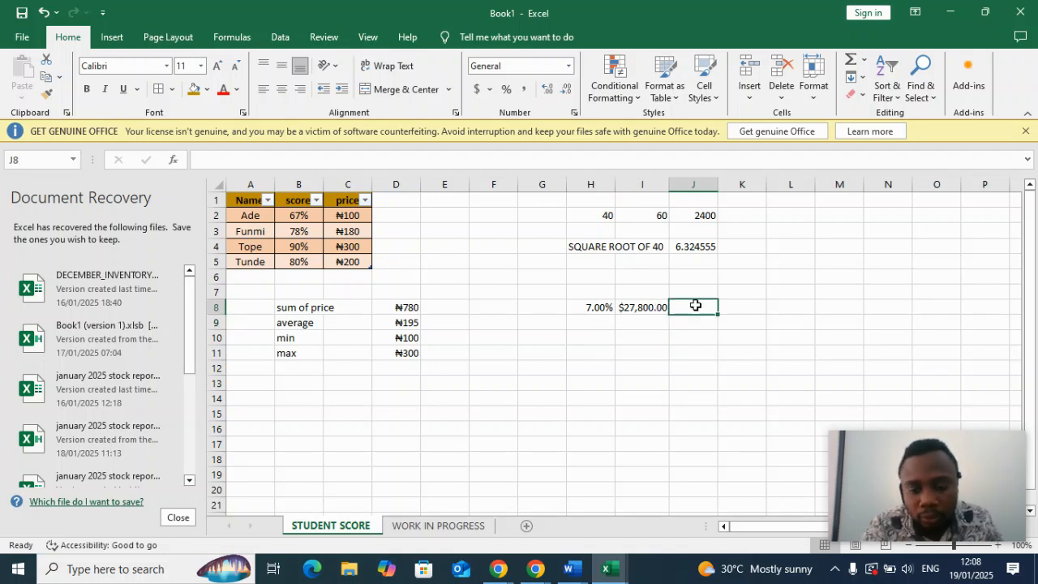
type("=")
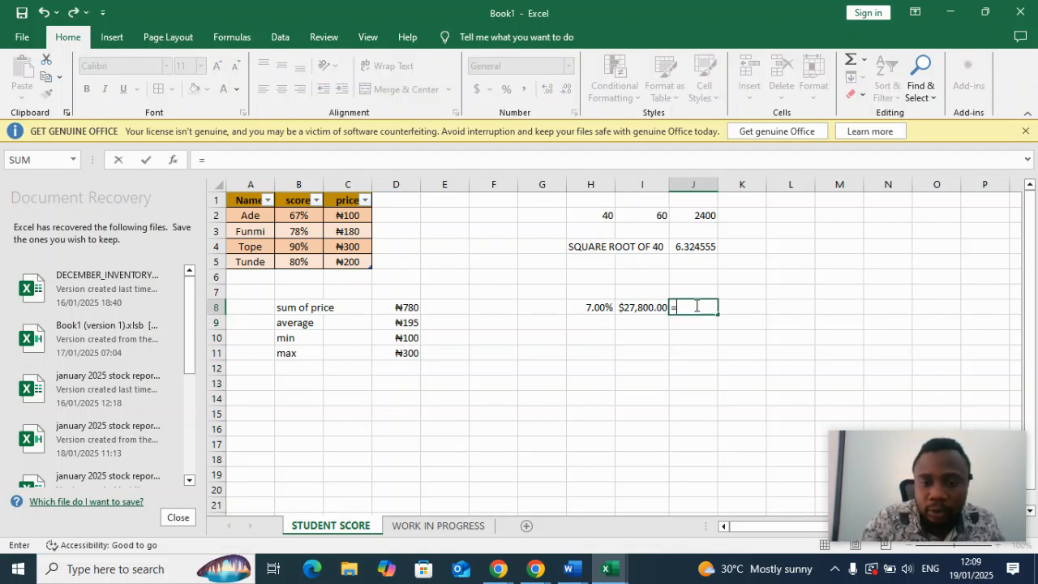
left_click(601, 309)
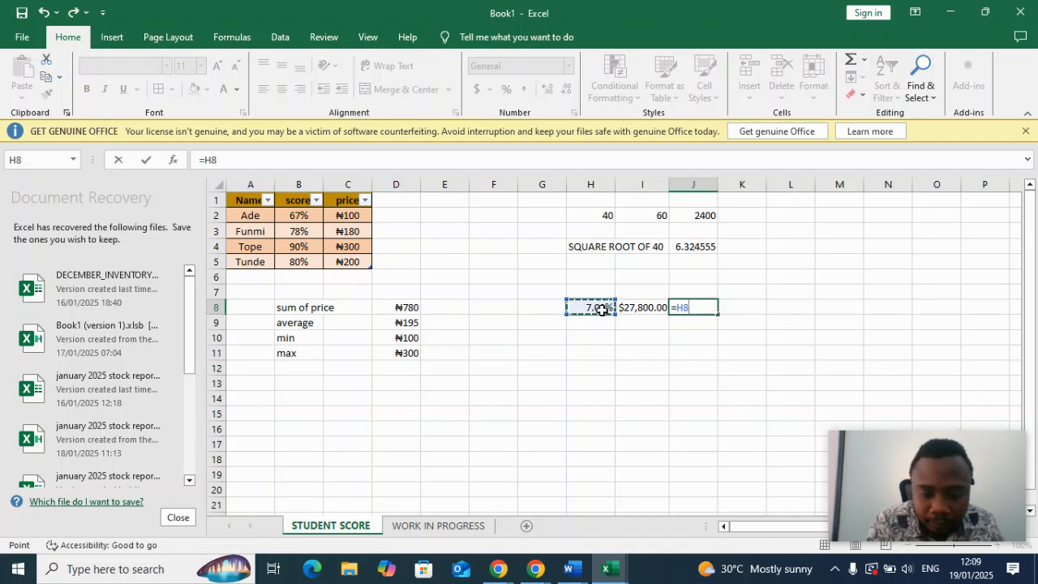
type("*")
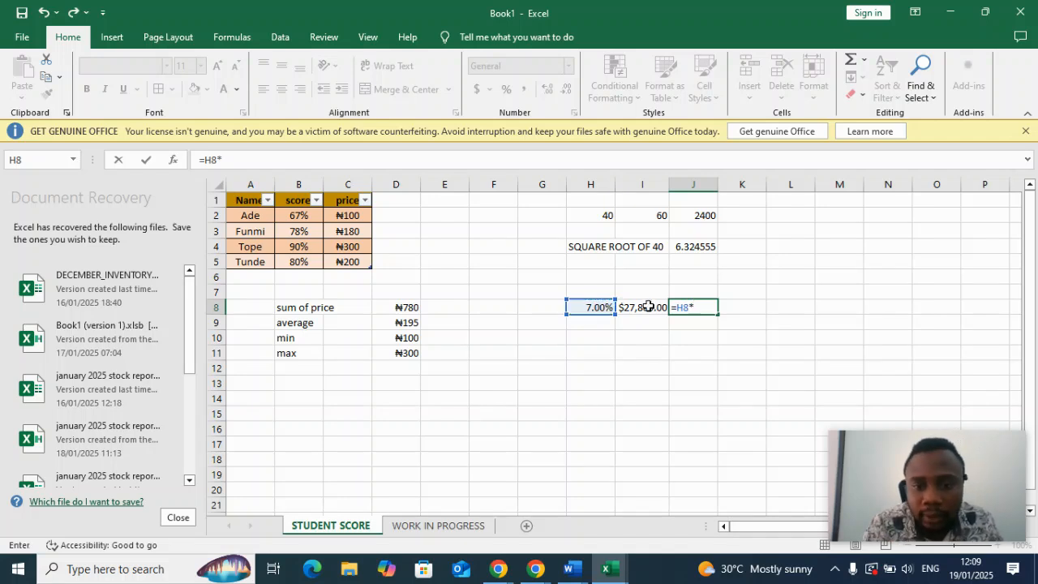
left_click(654, 307)
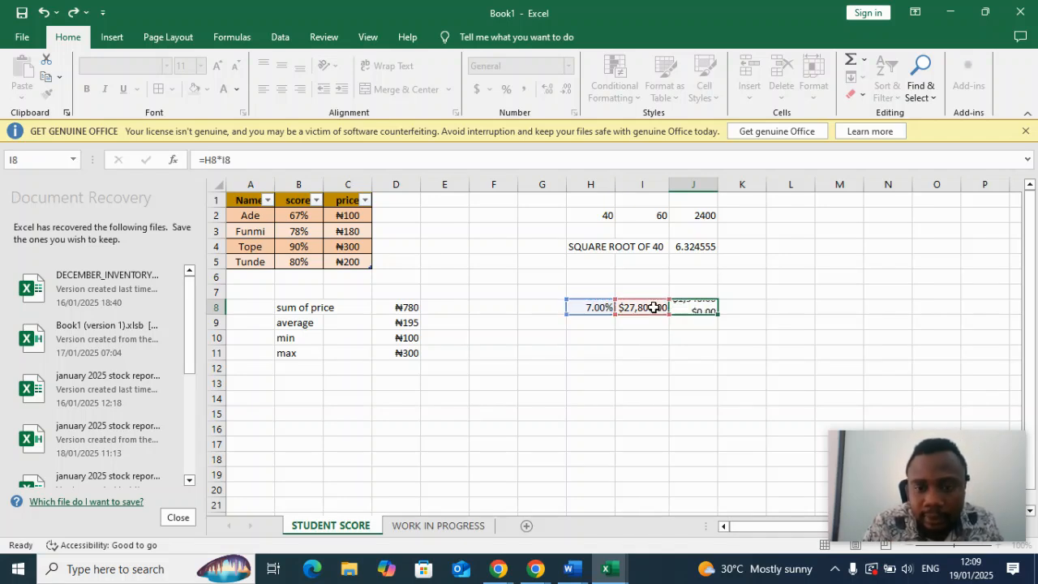
key("Return")
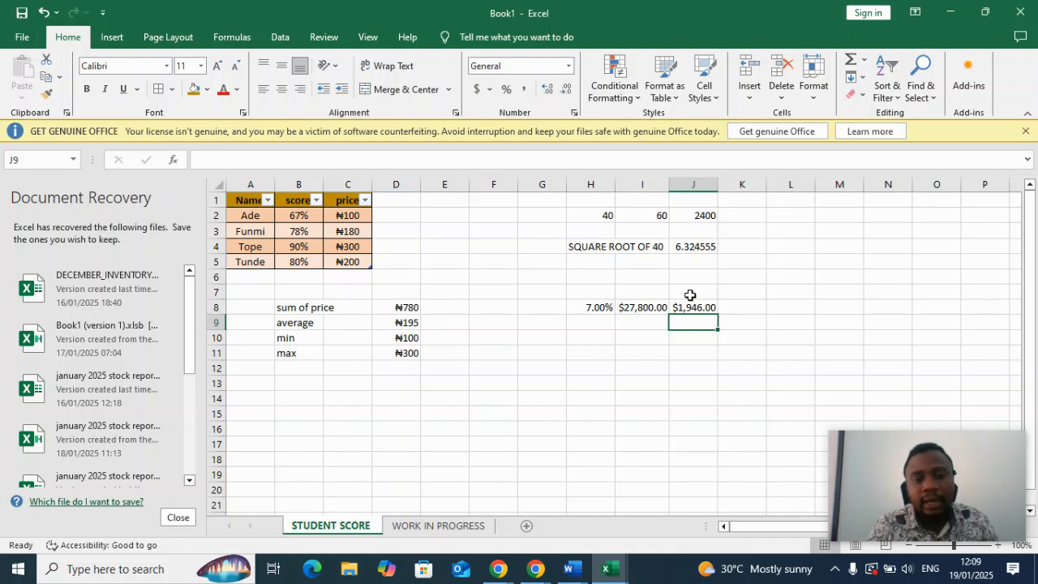
left_click(455, 526)
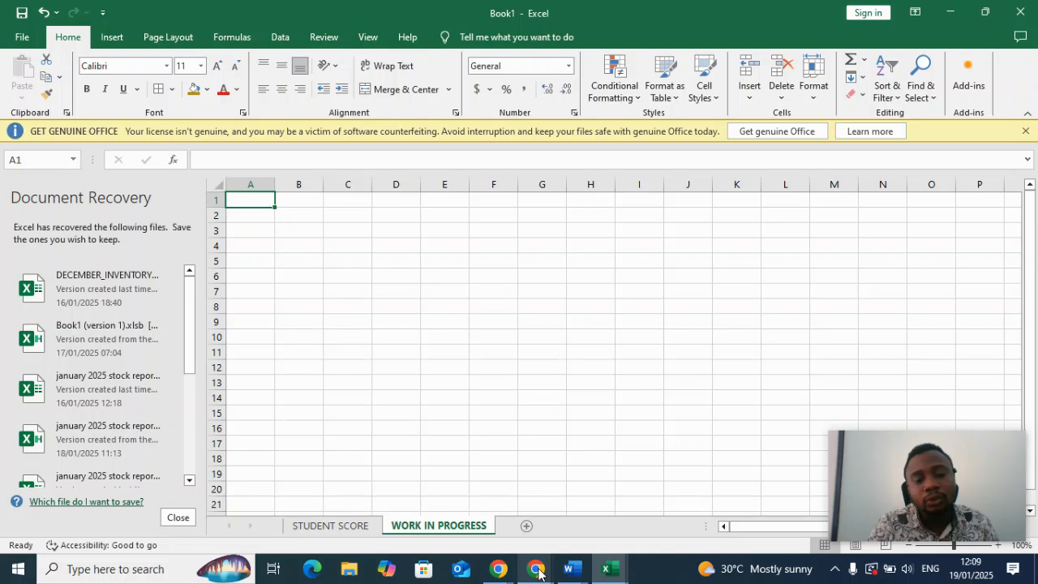
mouse_move(538, 571)
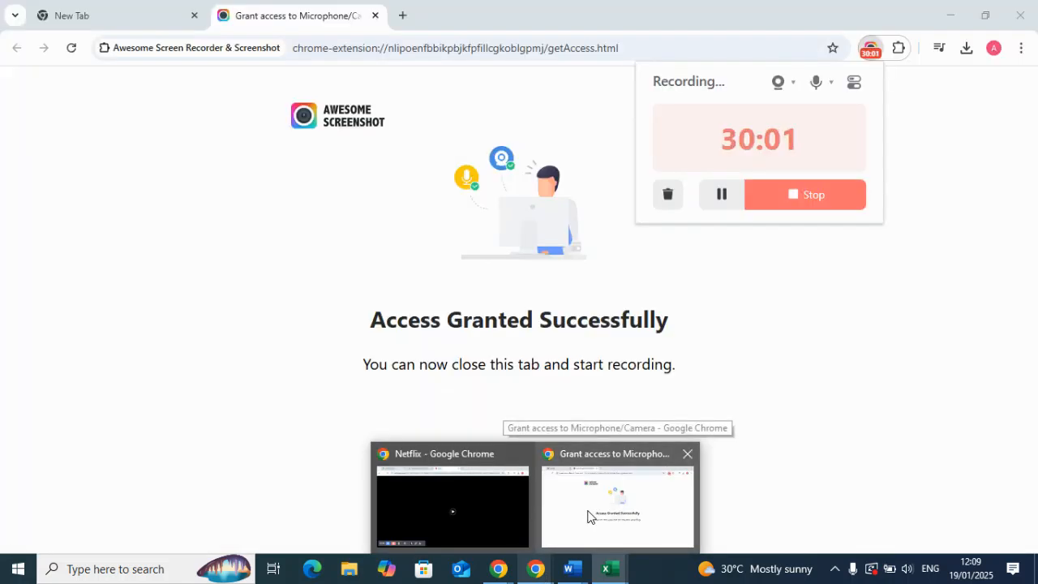
left_click(589, 517)
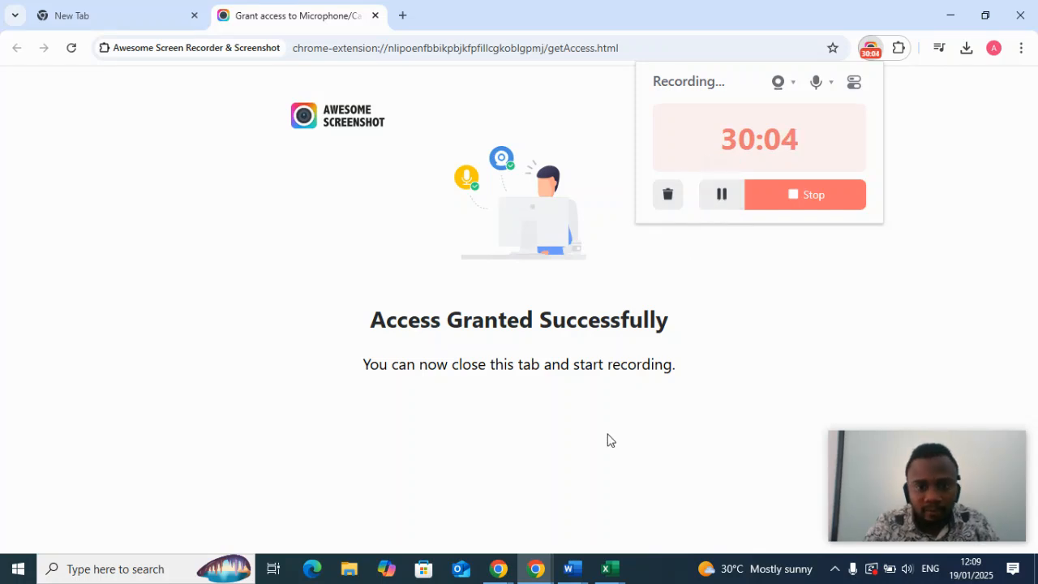
mouse_move(601, 575)
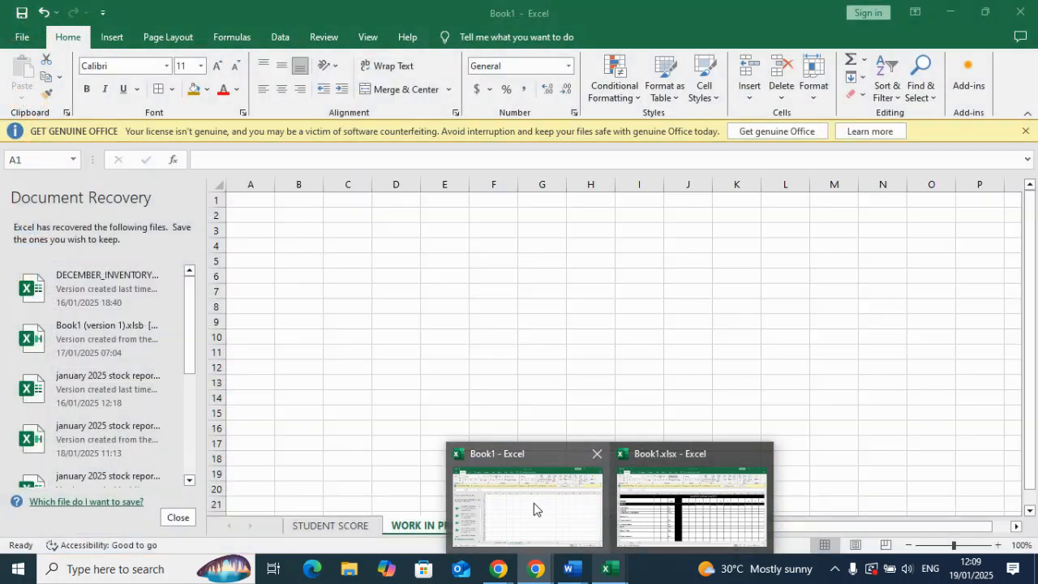
left_click(534, 503)
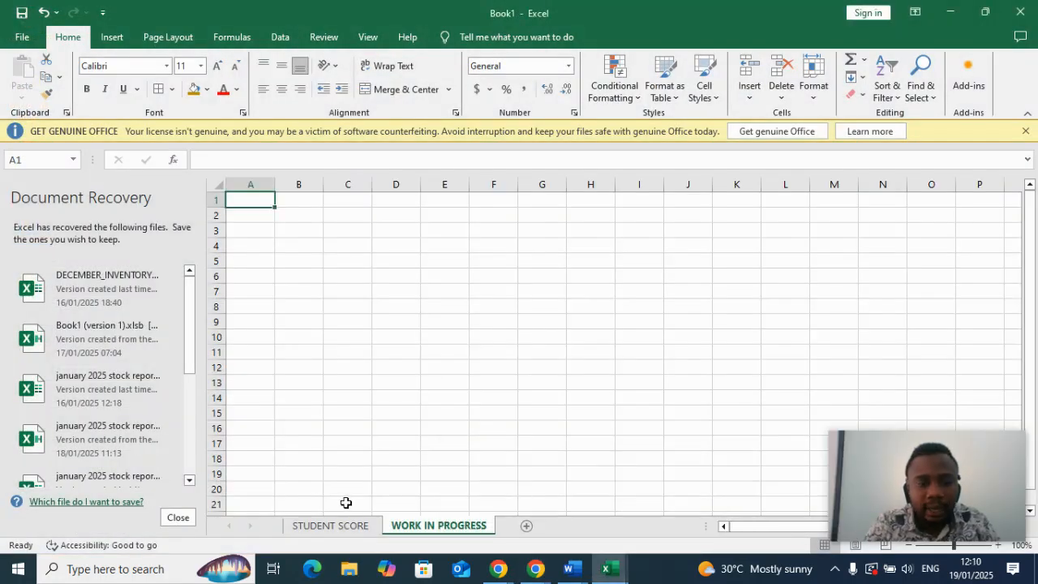
left_click(343, 527)
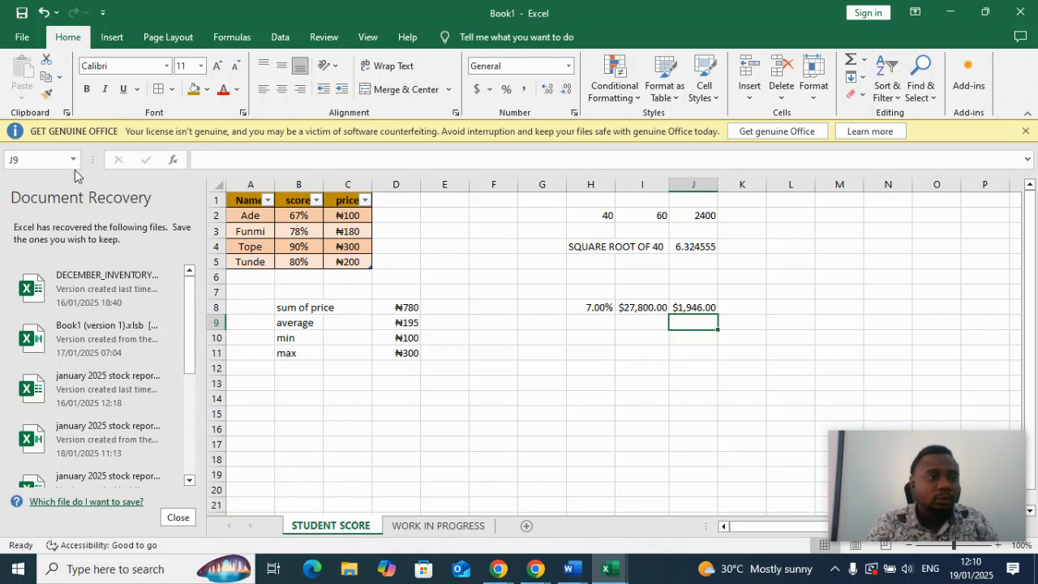
Save the workbook in the Downloads folder as an Excel Workbook named PAULS.
left_click(22, 39)
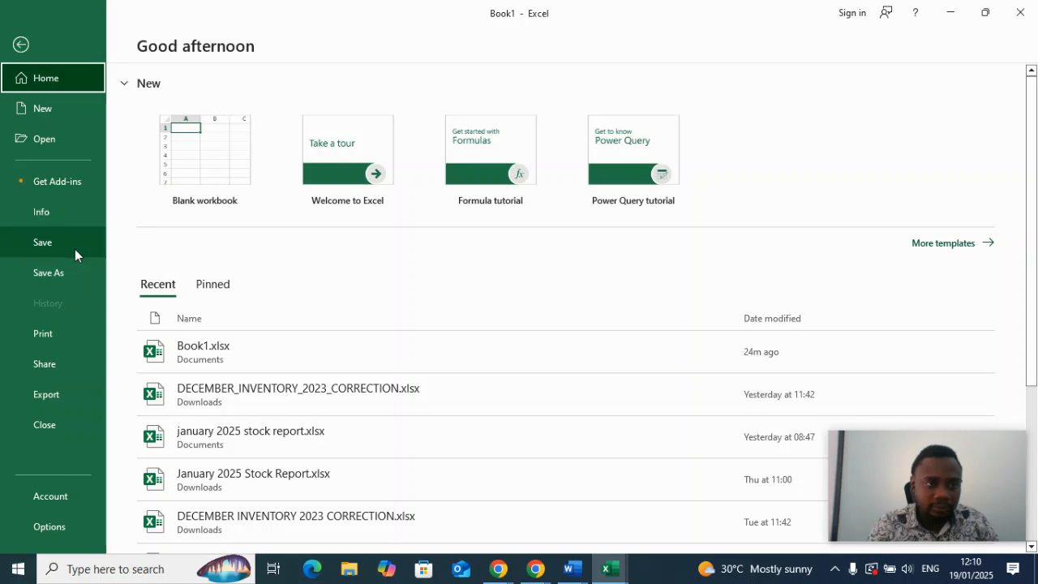
left_click(75, 249)
left_click(206, 357)
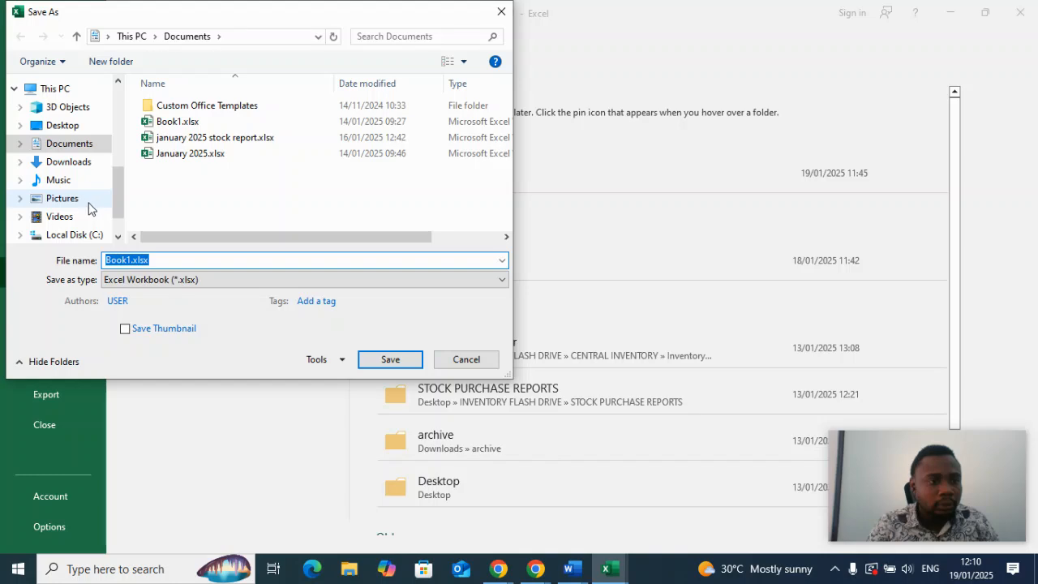
left_click(81, 162)
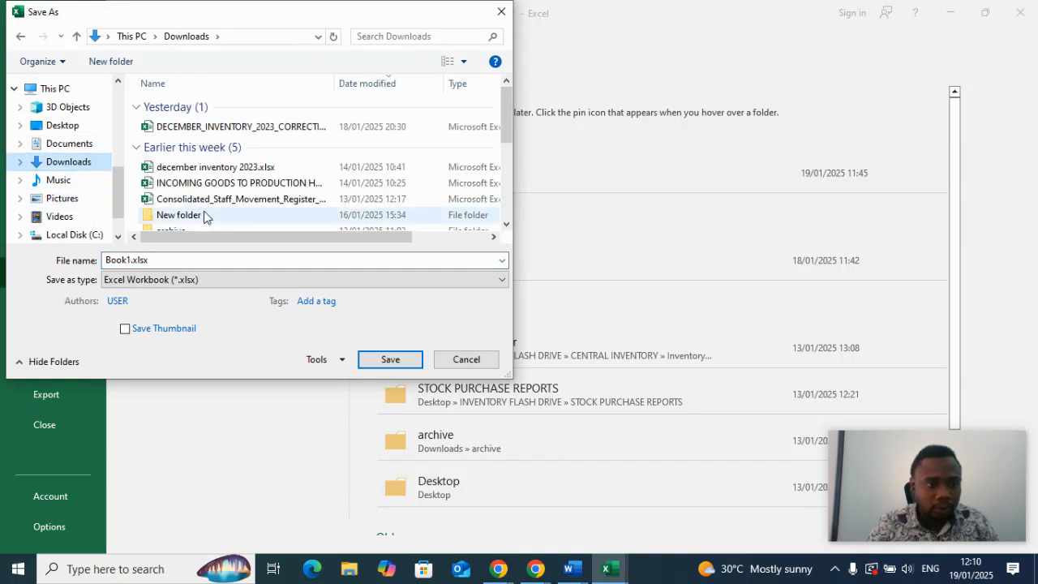
double_click(179, 262)
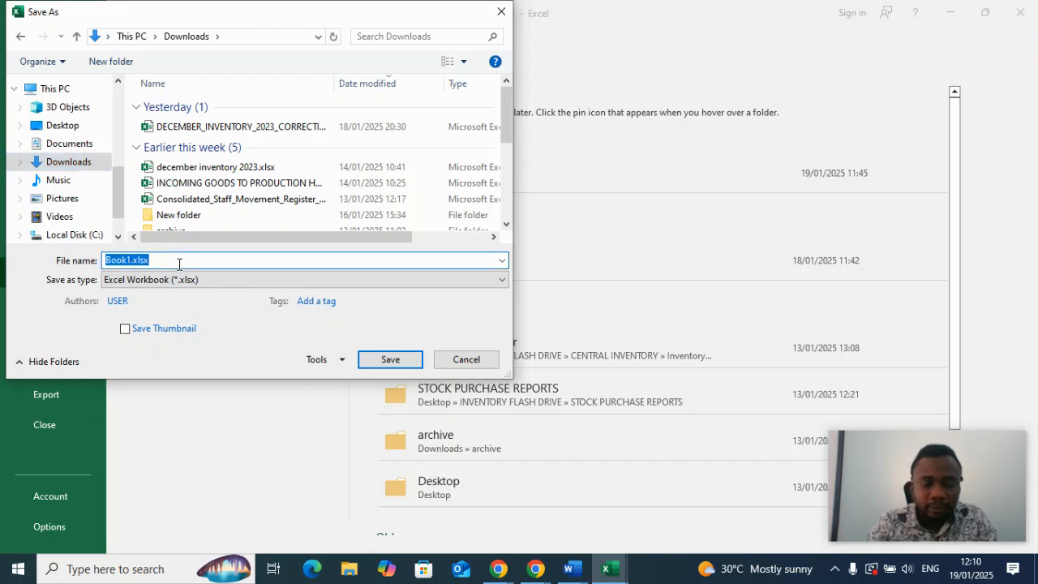
key("BackSpace")
type("PAULS")
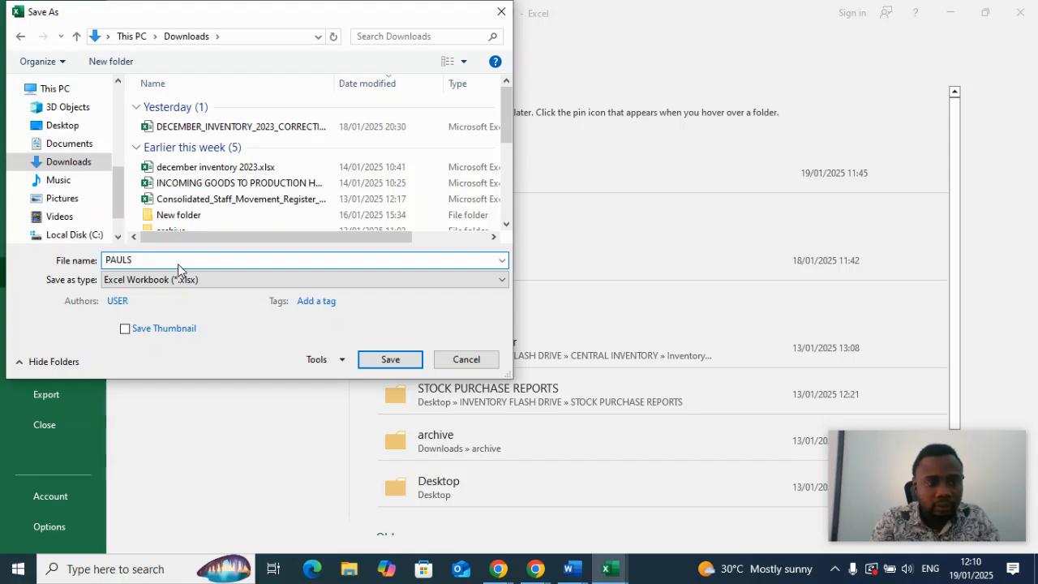
left_click(394, 362)
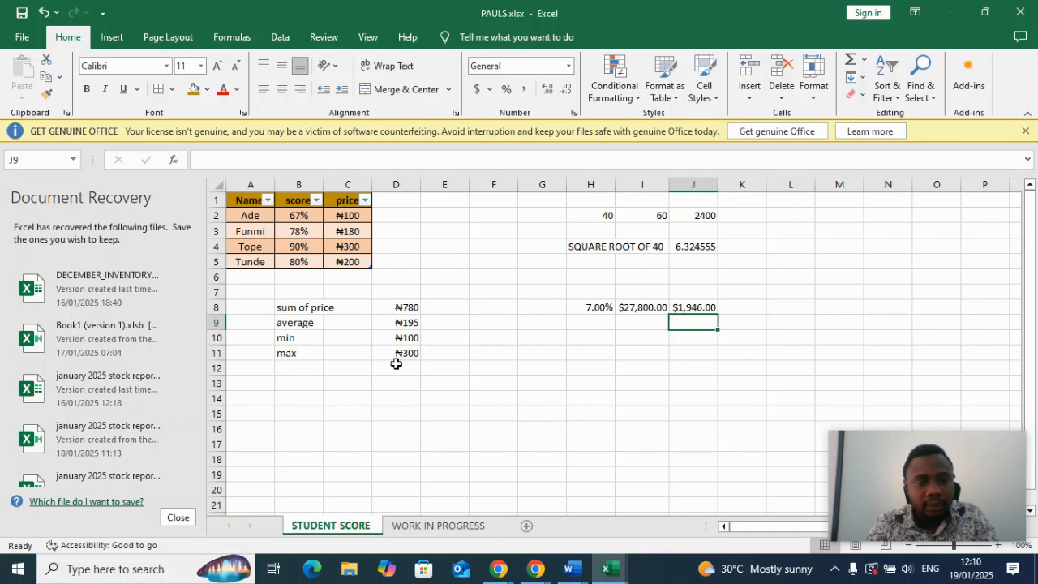